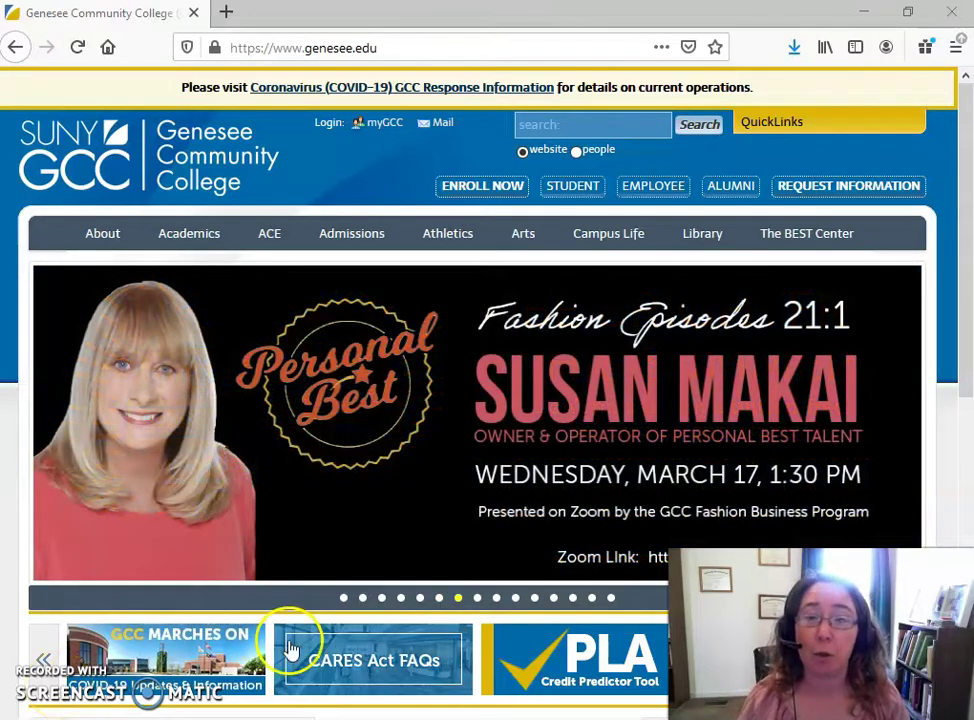
# Go from the library homepage to Course Guides and open the English ENG 100 - Online guide
pyautogui.click(704, 234)
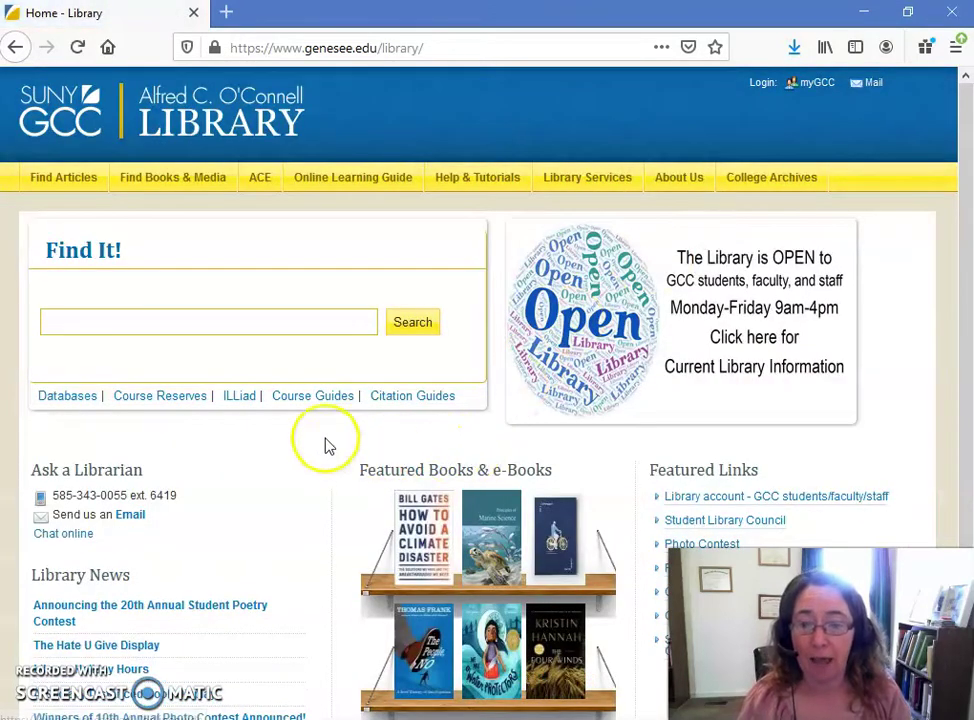
pyautogui.click(311, 396)
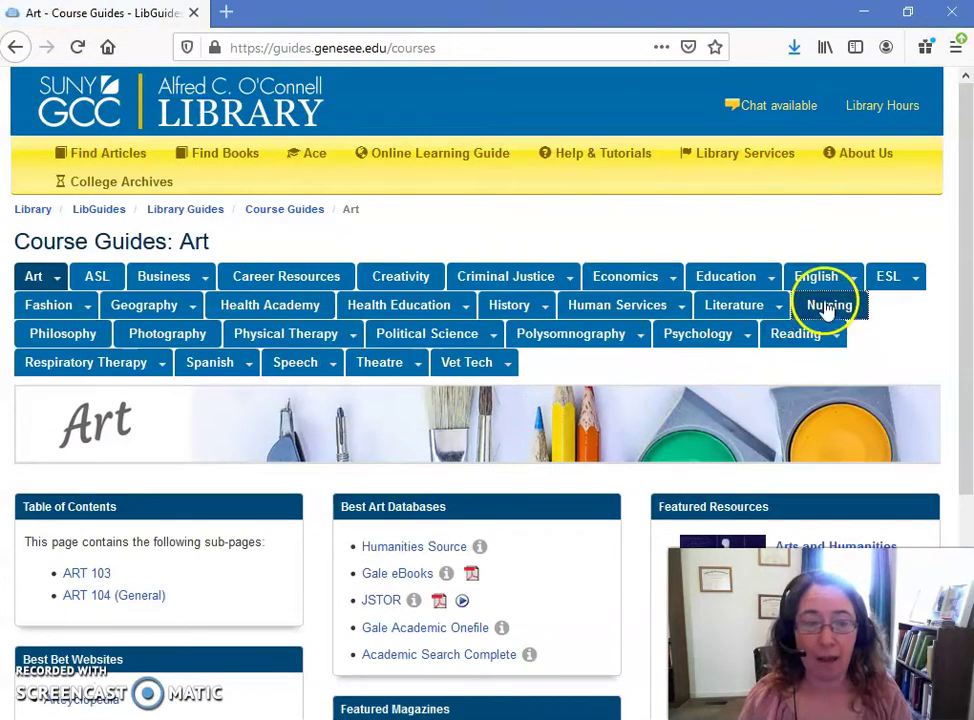
pyautogui.moveTo(822, 287)
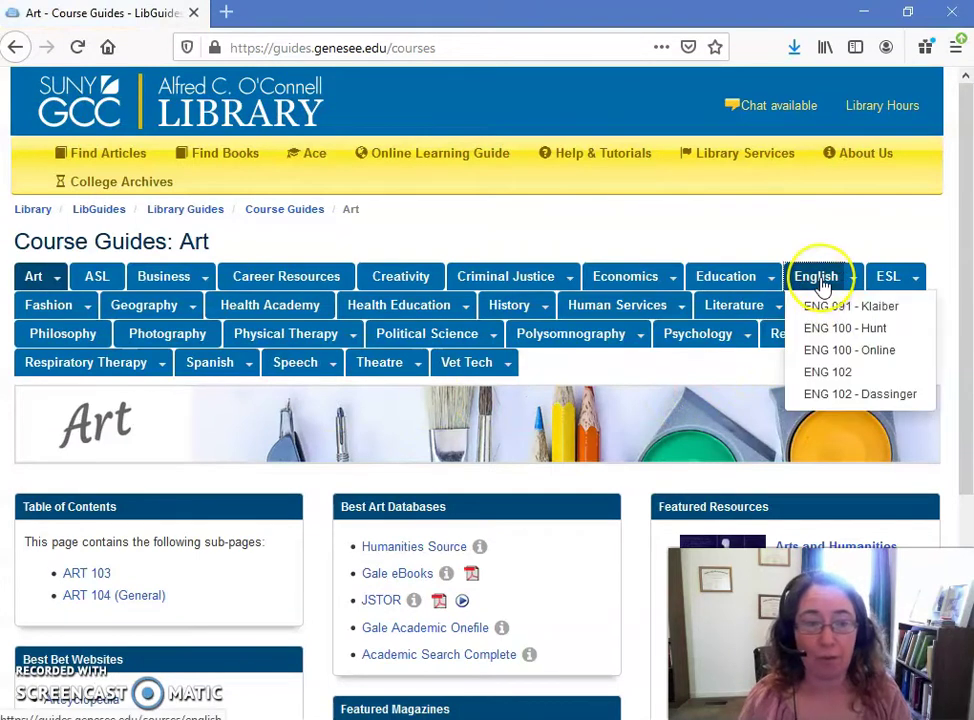
pyautogui.click(829, 351)
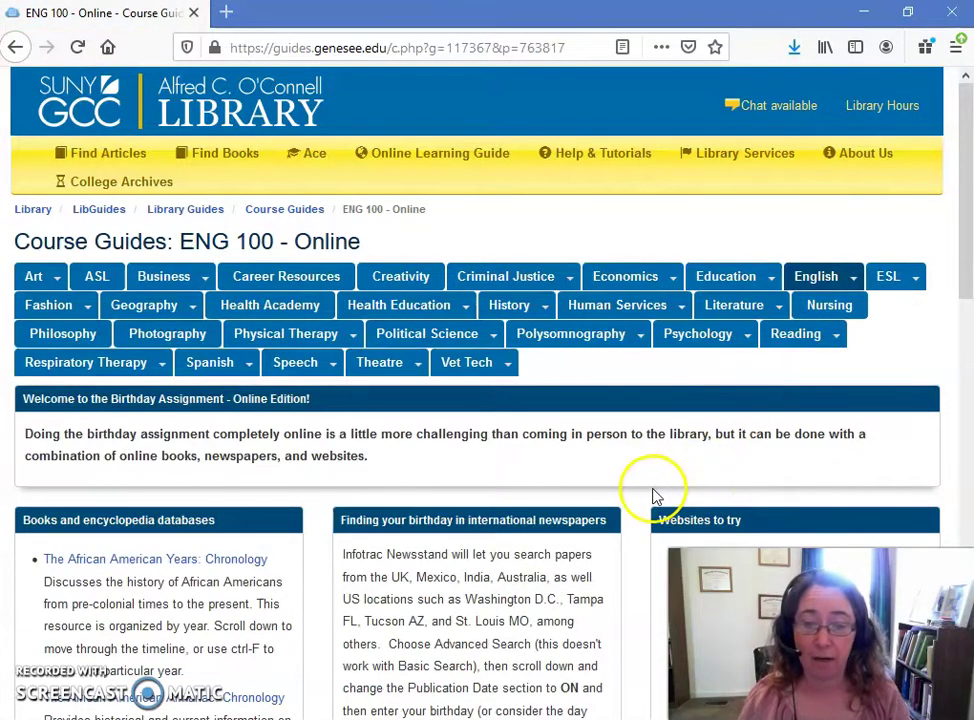
# Open The African-American Almanac: Chronology from further down the ENG 100 guide
pyautogui.scroll(-3, 645, 497)
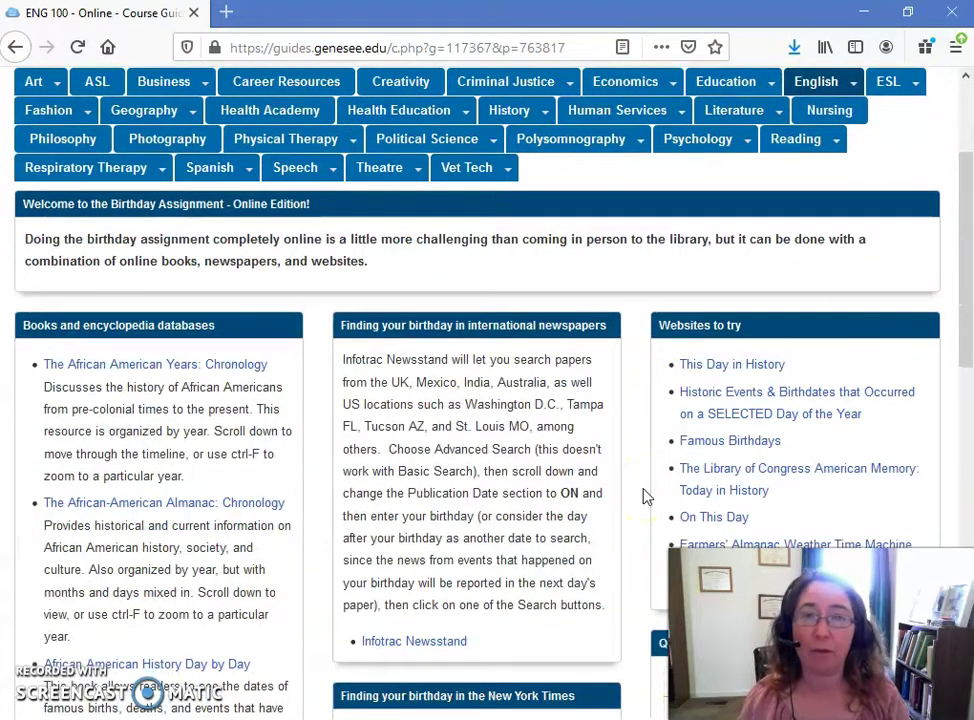
pyautogui.scroll(-2, 645, 497)
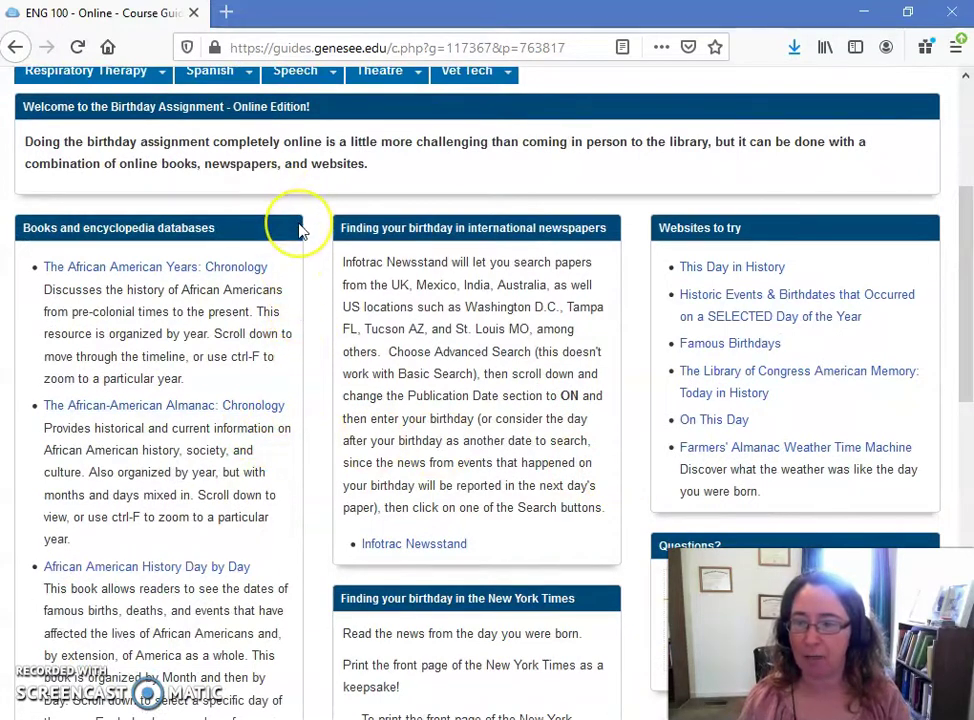
pyautogui.scroll(-2, 311, 322)
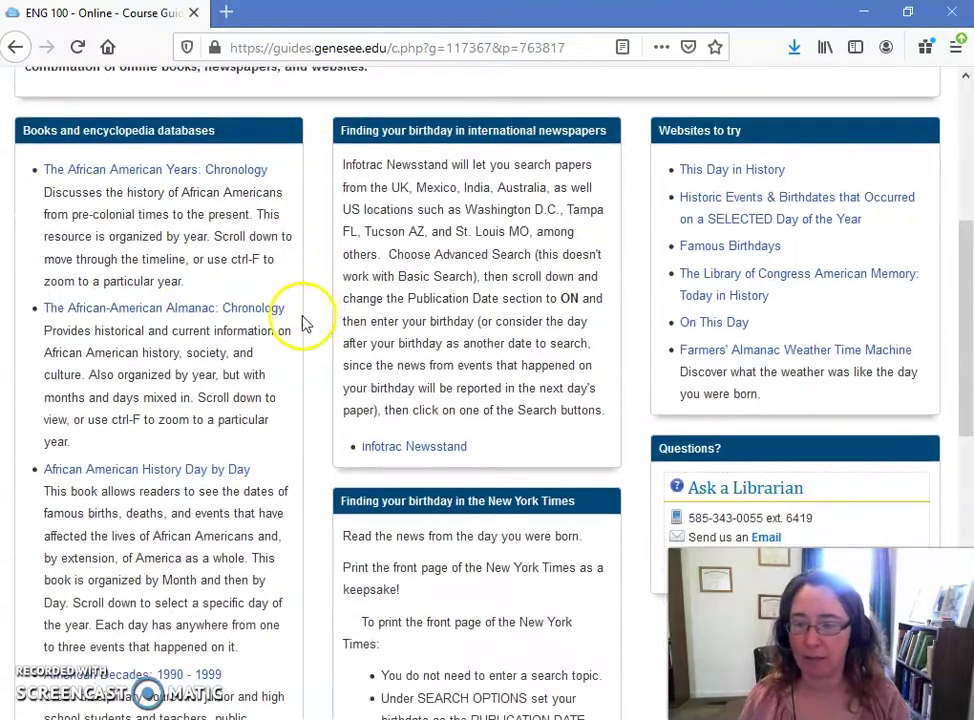
pyautogui.click(143, 318)
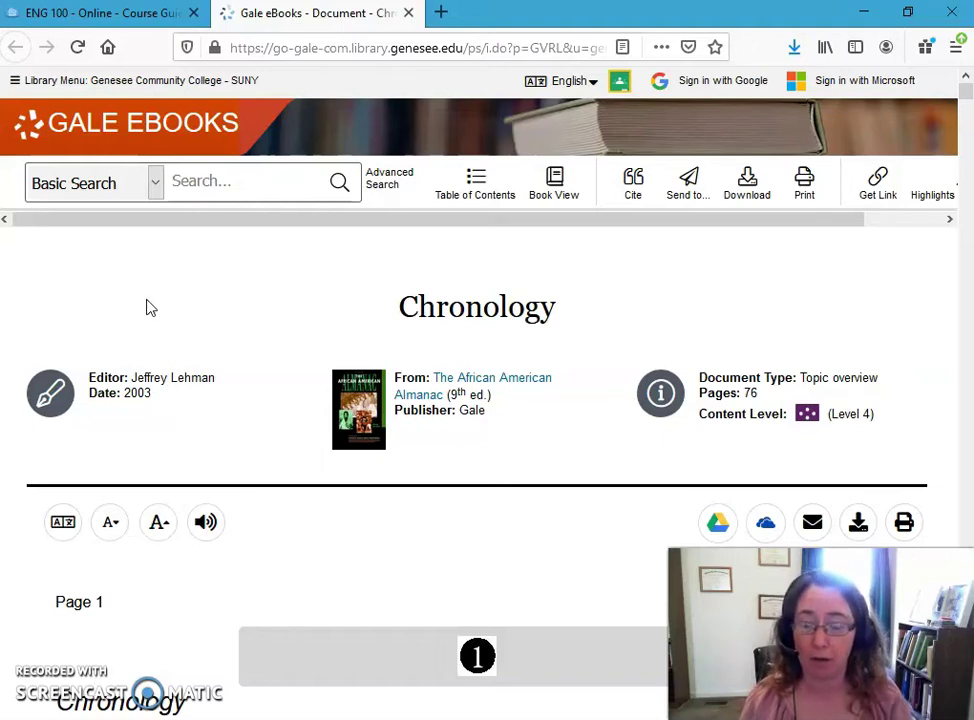
pyautogui.click(209, 326)
pyautogui.scroll(-2, 209, 326)
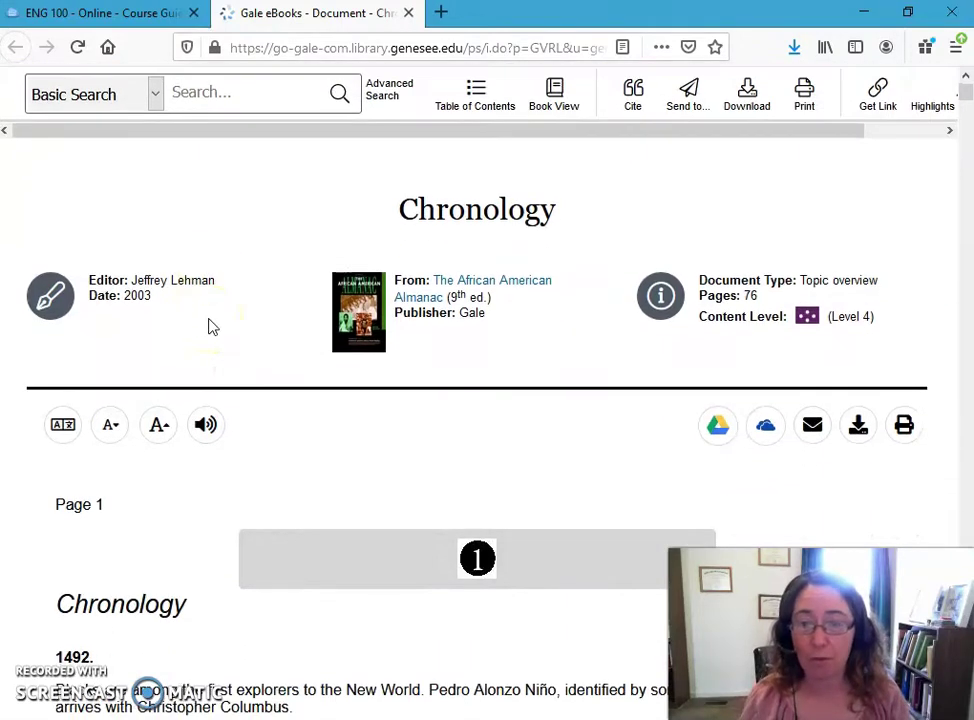
pyautogui.click(224, 326)
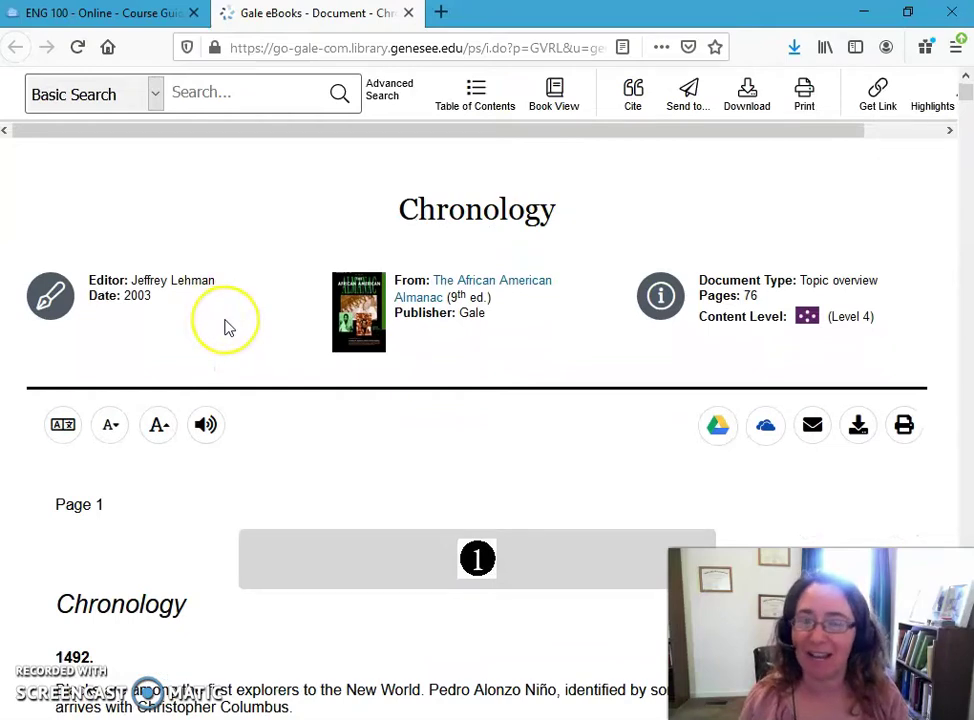
pyautogui.scroll(-4, 224, 326)
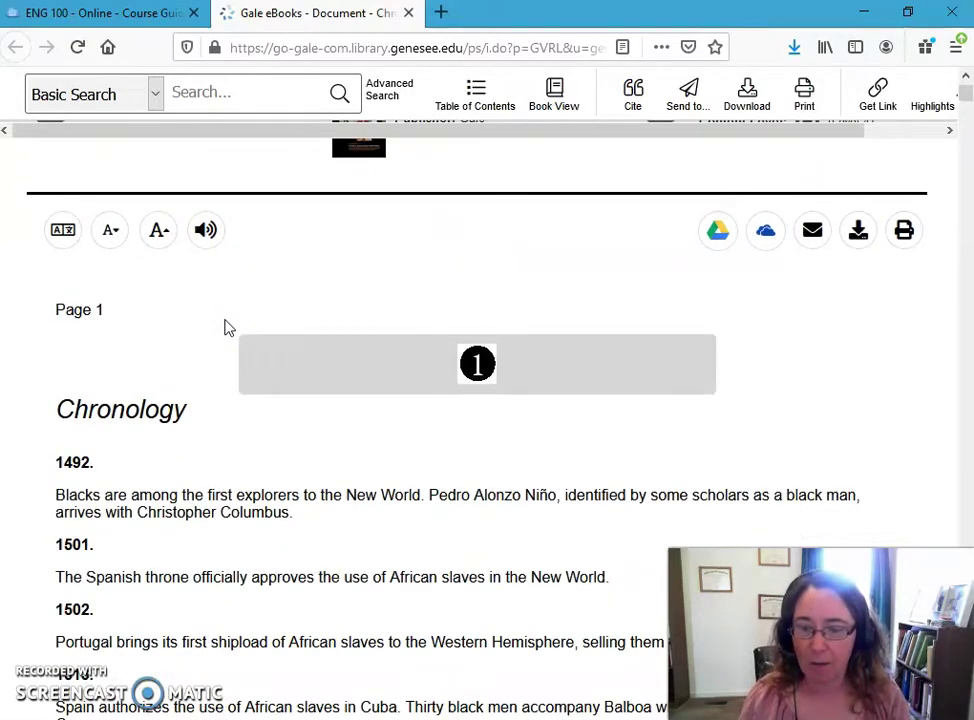
pyautogui.scroll(-2, 227, 327)
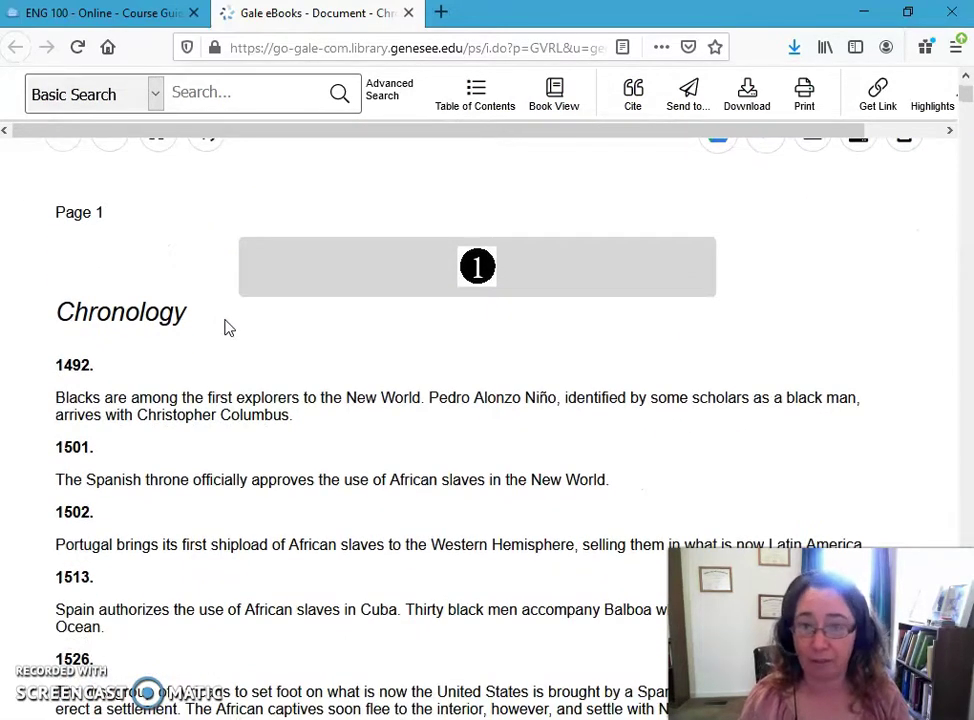
pyautogui.scroll(-2, 227, 327)
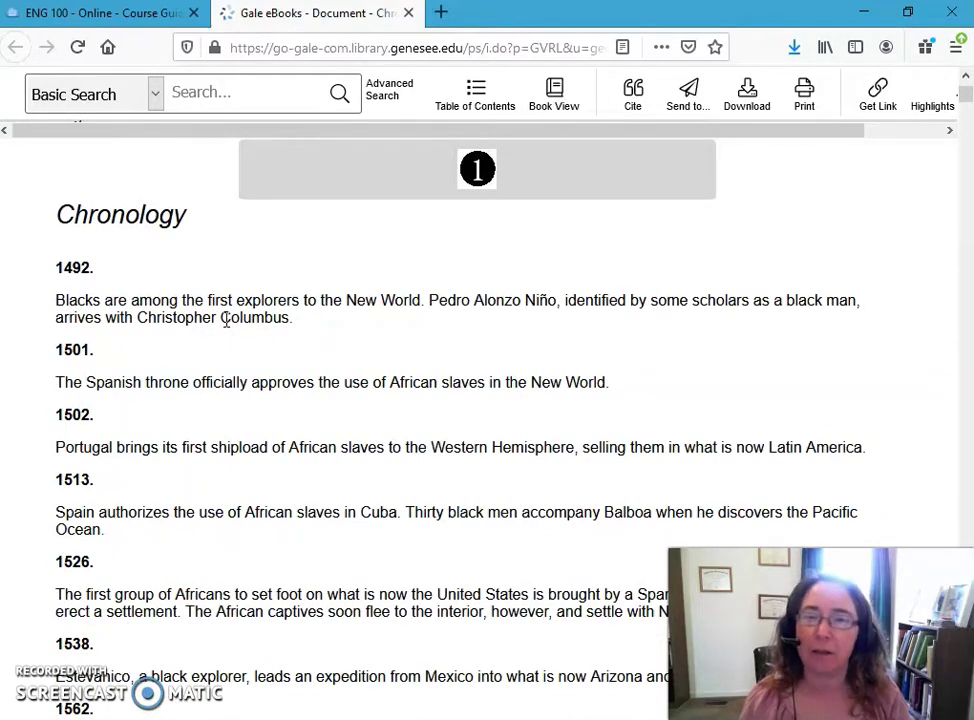
pyautogui.scroll(8, 227, 320)
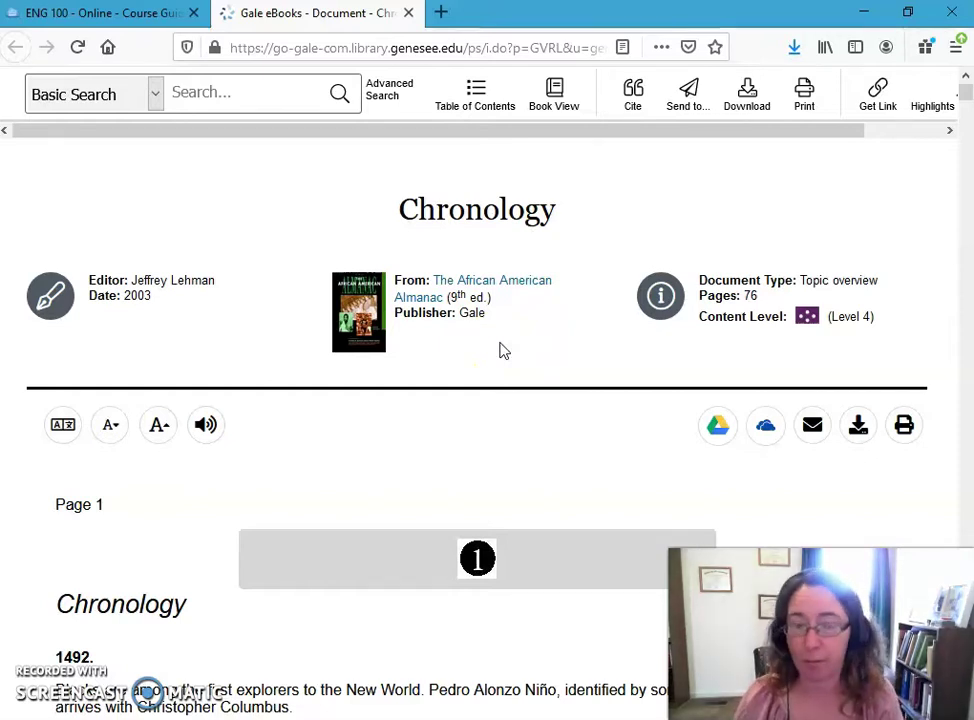
# Search the Chronology for 2002 and jump to match 2 of 7
pyautogui.hotkey('ctrl', 'f')
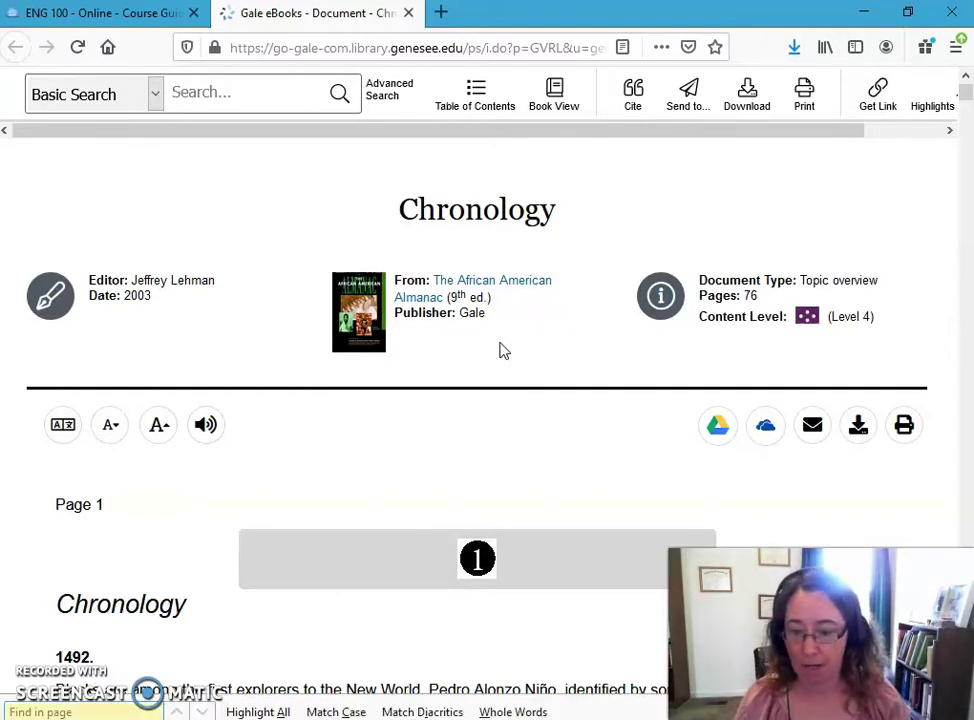
pyautogui.write('2002')
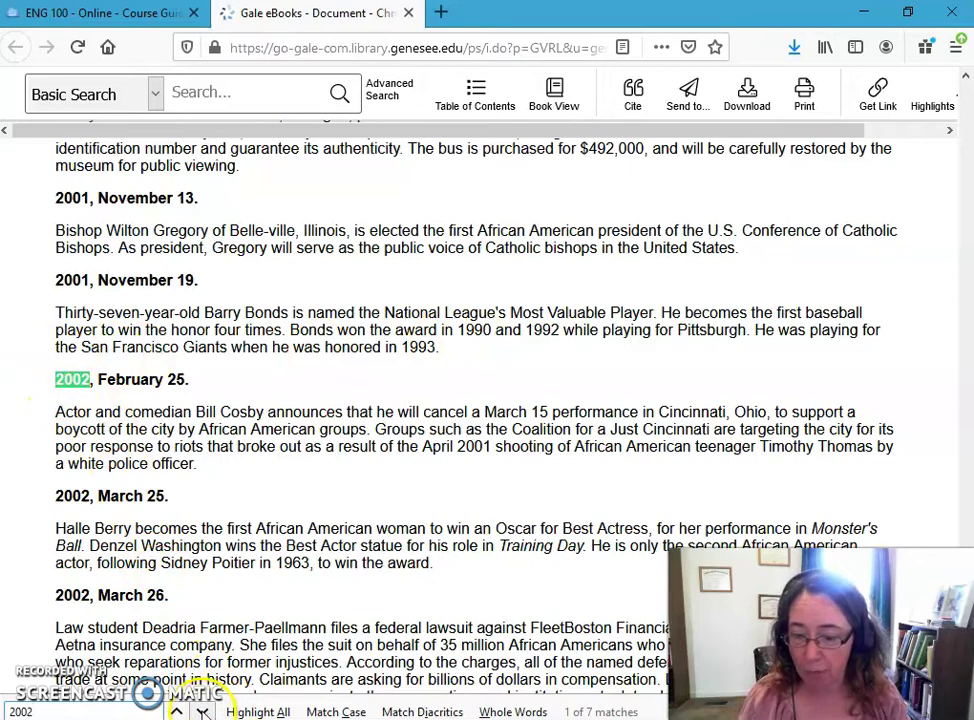
pyautogui.click(202, 712)
pyautogui.scroll(-2, 300, 510)
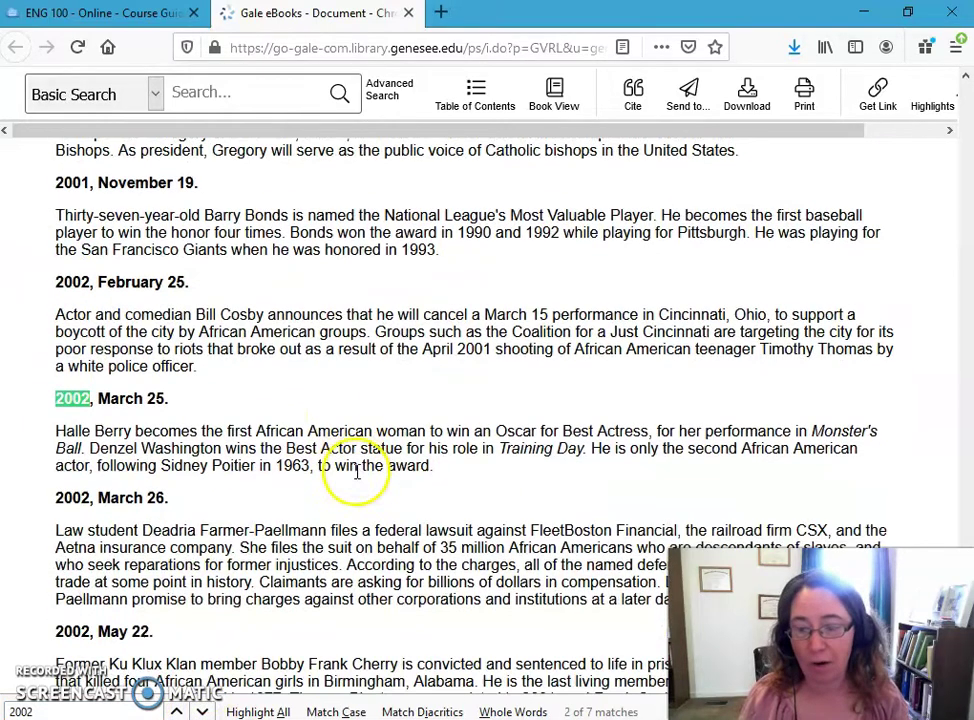
pyautogui.scroll(2, 100, 215)
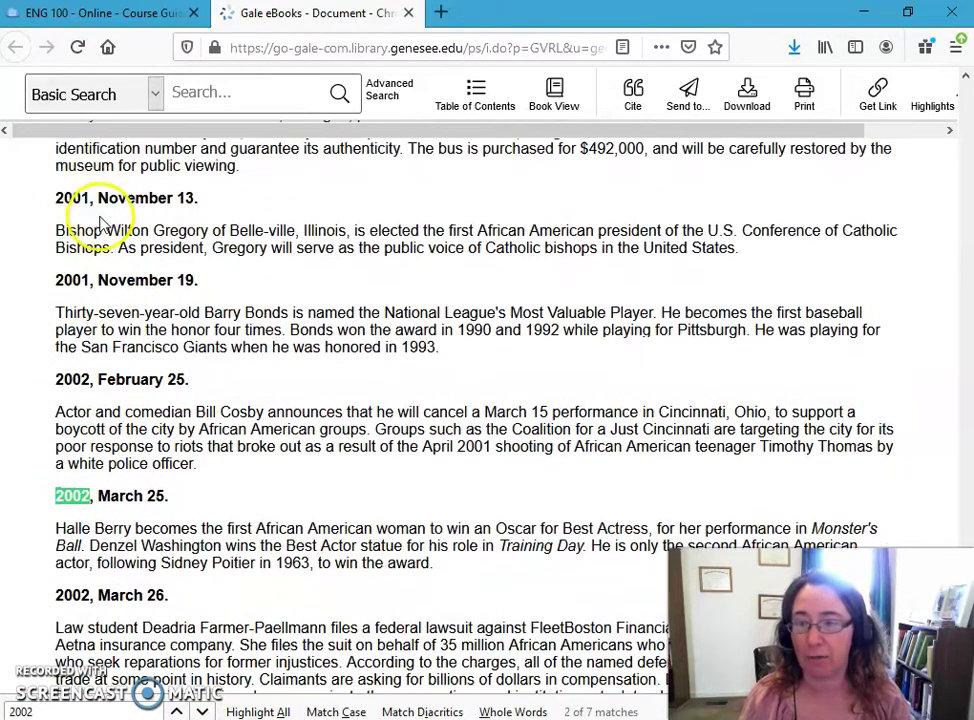
pyautogui.scroll(-2, 200, 430)
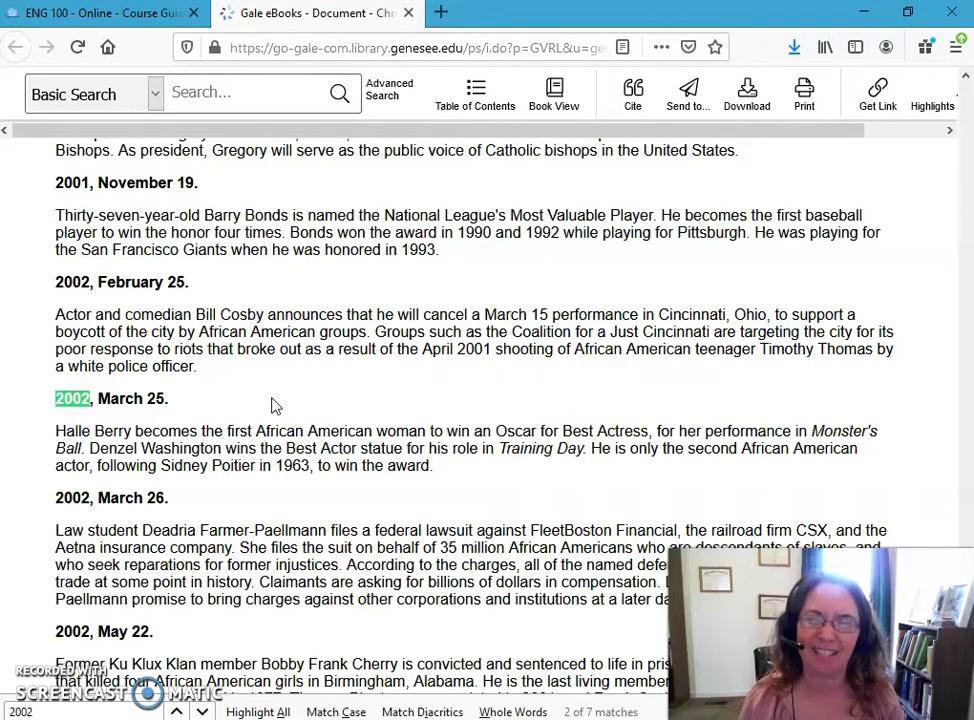
# Read through the 2002 Chronology entries from March 25 onward
pyautogui.click(242, 377)
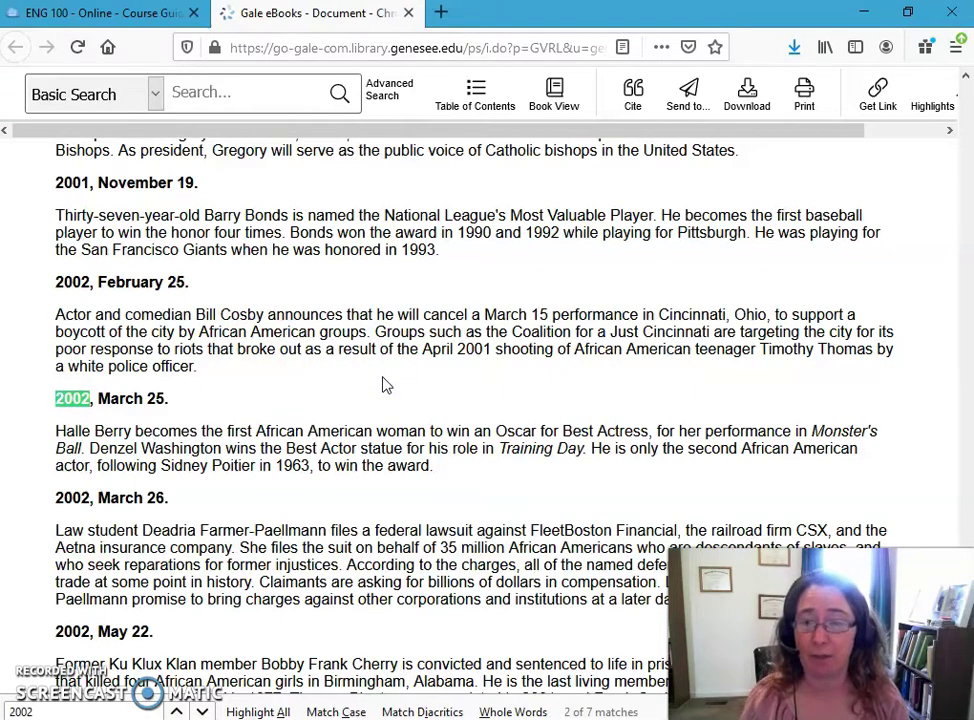
pyautogui.scroll(-2, 386, 385)
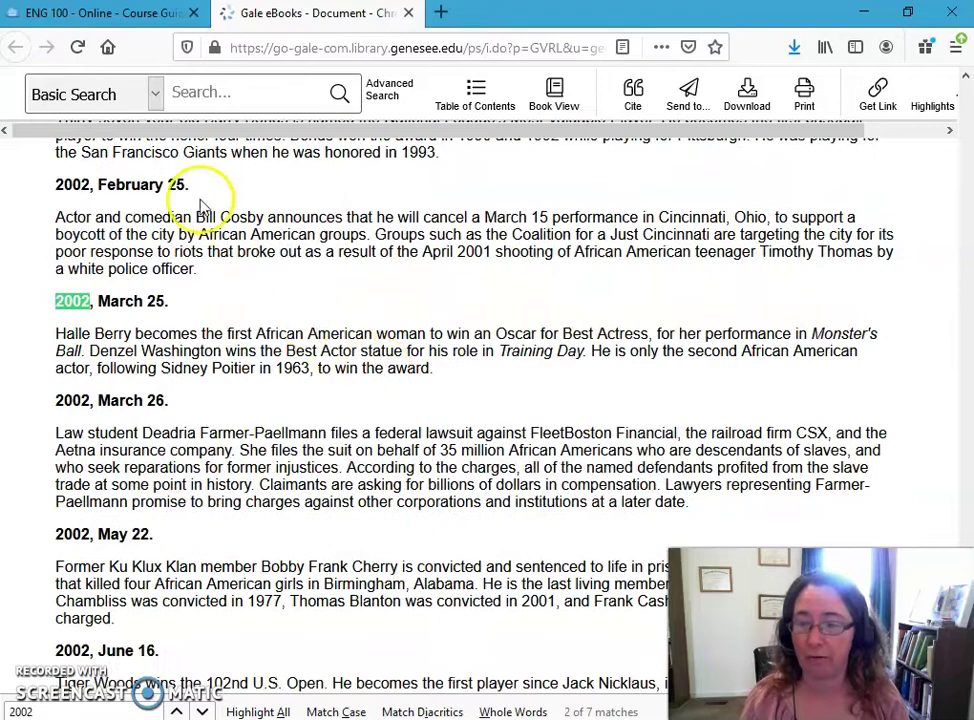
pyautogui.scroll(-6, 437, 452)
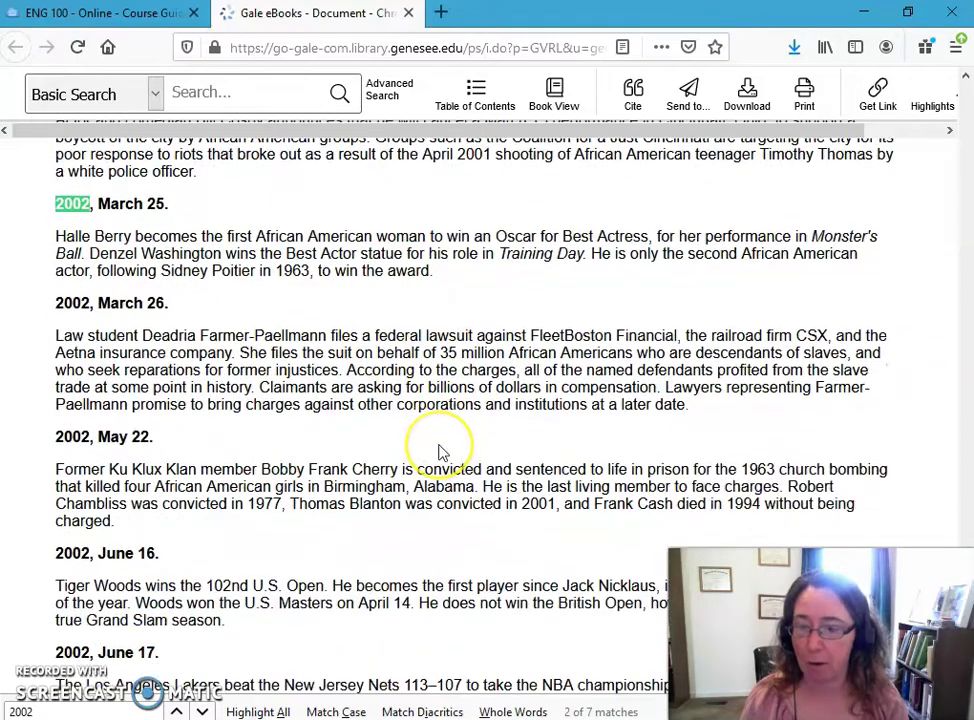
pyautogui.scroll(-4, 443, 453)
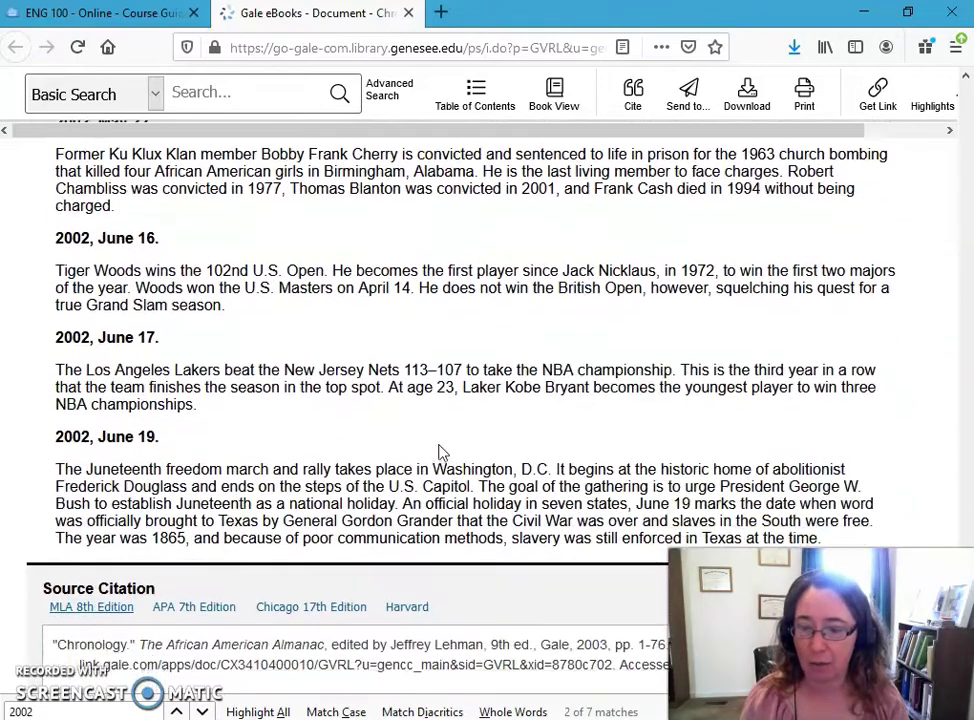
pyautogui.scroll(2, 443, 453)
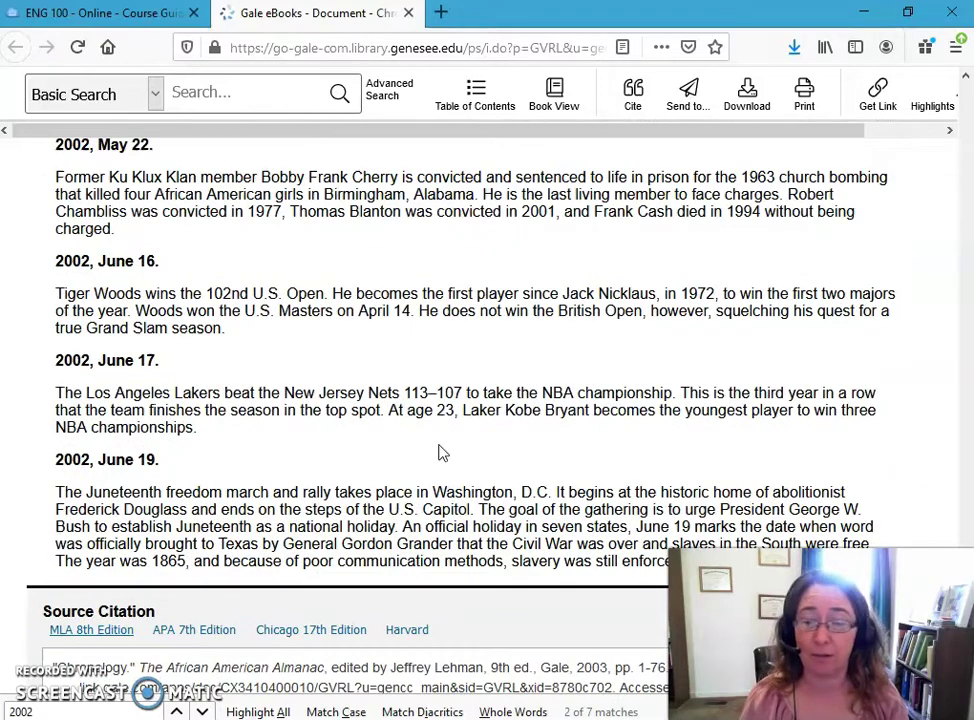
pyautogui.scroll(4, 443, 453)
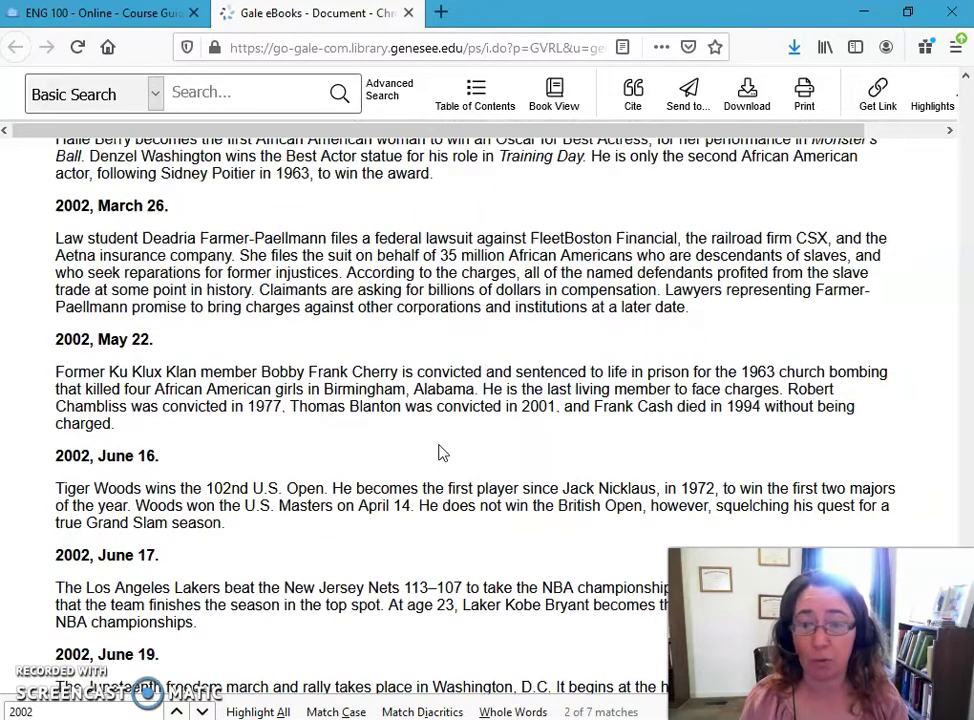
pyautogui.scroll(2, 443, 453)
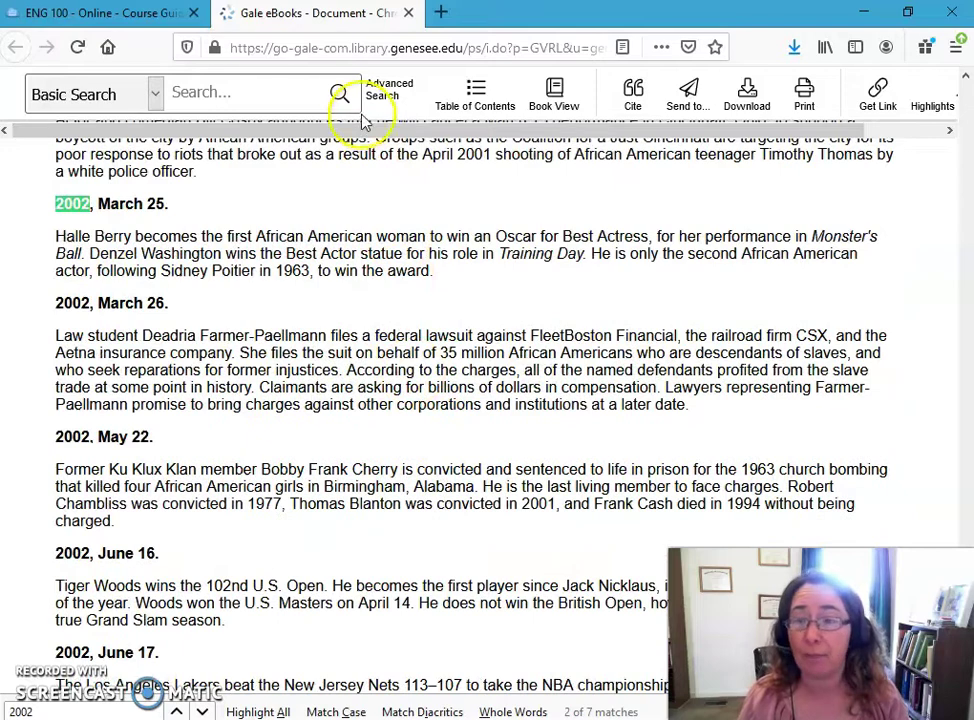
# Close the Chronology and open African American History Day by Day from the course guide
pyautogui.click(409, 13)
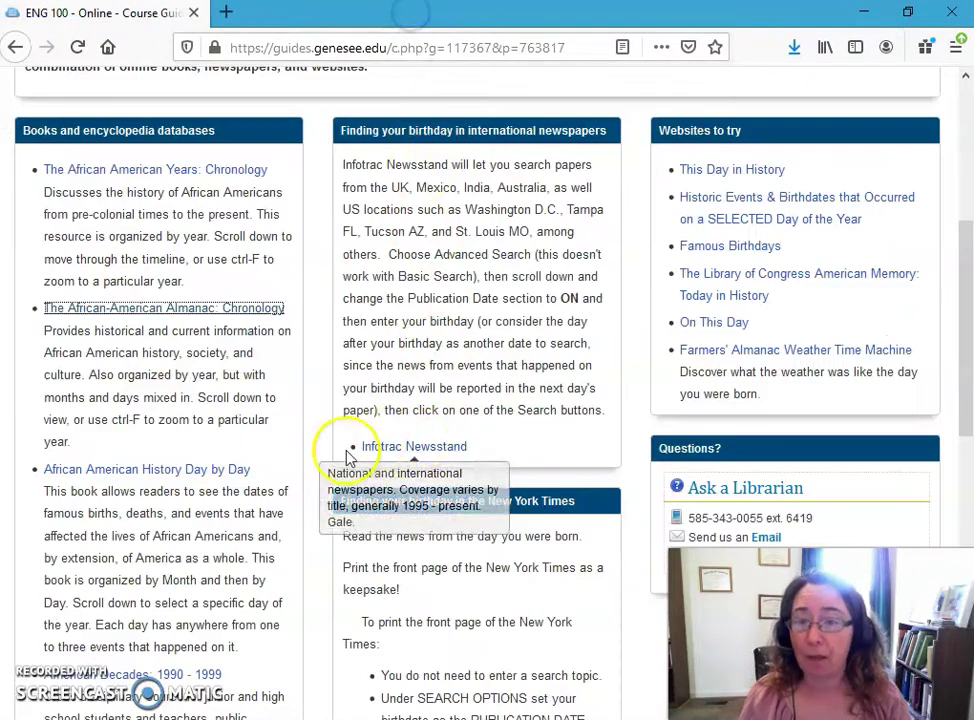
pyautogui.scroll(-2, 314, 450)
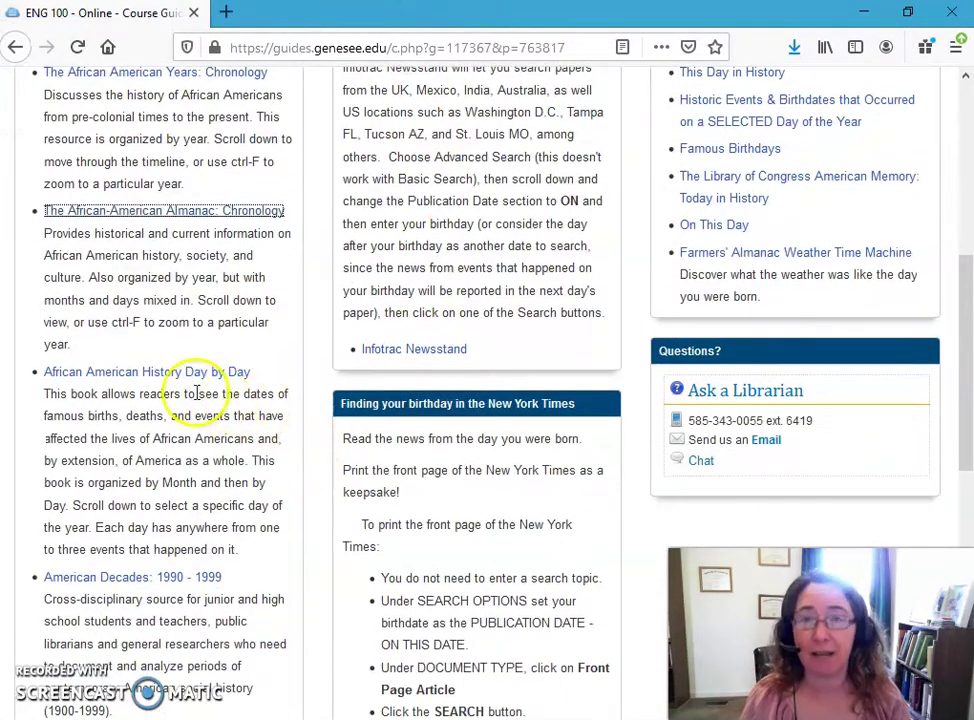
pyautogui.click(146, 377)
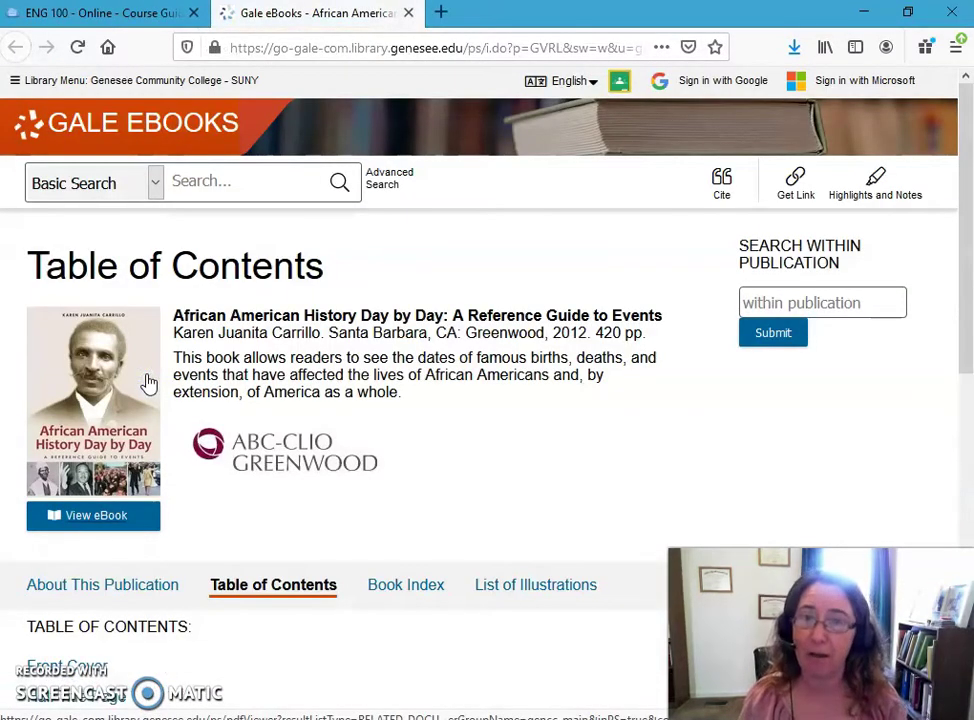
# Expand March in the table of contents and open the March 25 entry
pyautogui.scroll(-3, 485, 400)
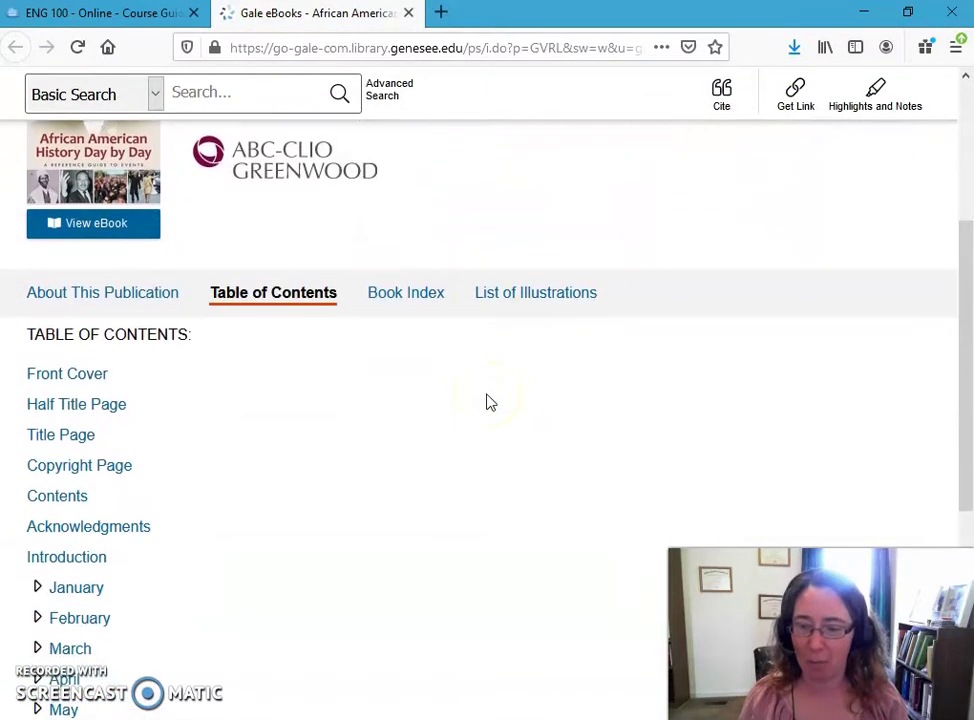
pyautogui.scroll(-2, 490, 402)
pyautogui.scroll(-1, 490, 402)
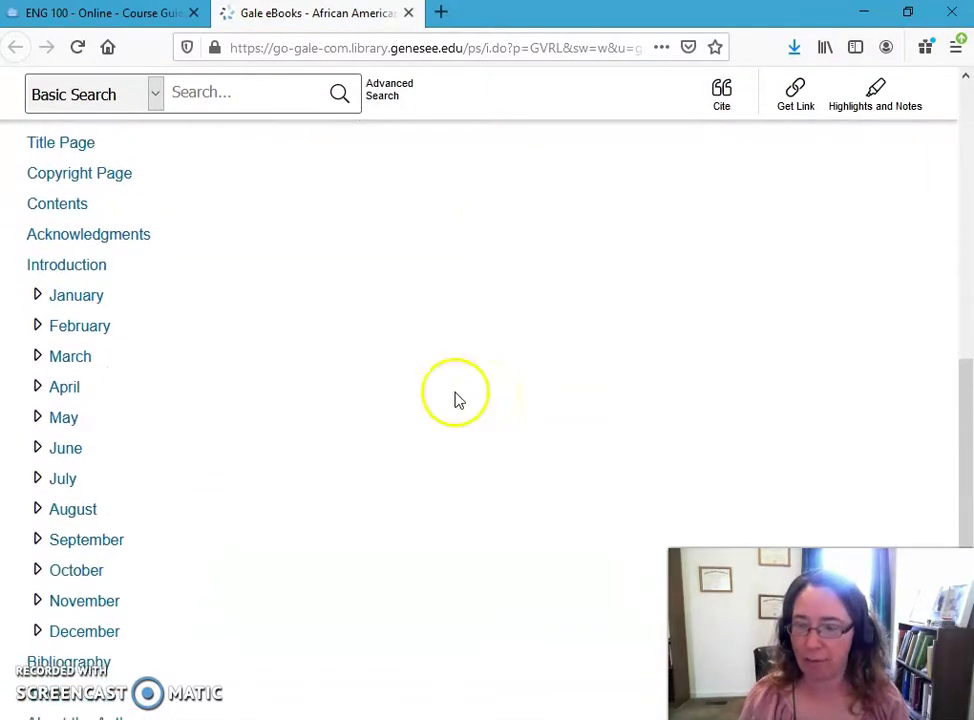
pyautogui.click(37, 356)
pyautogui.scroll(-4, 435, 380)
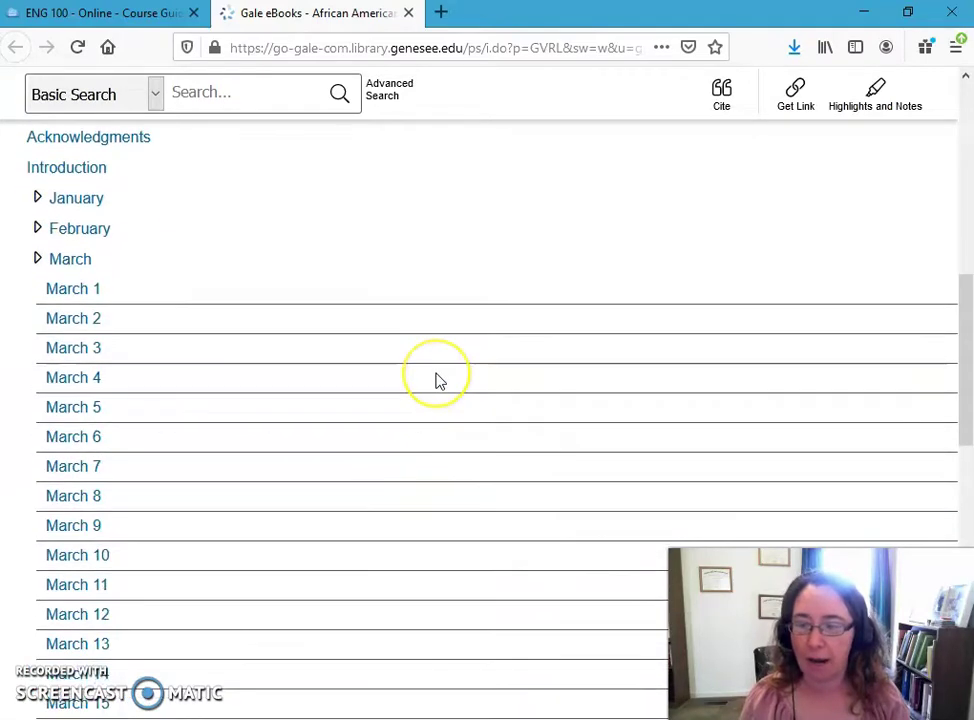
pyautogui.scroll(-3, 435, 380)
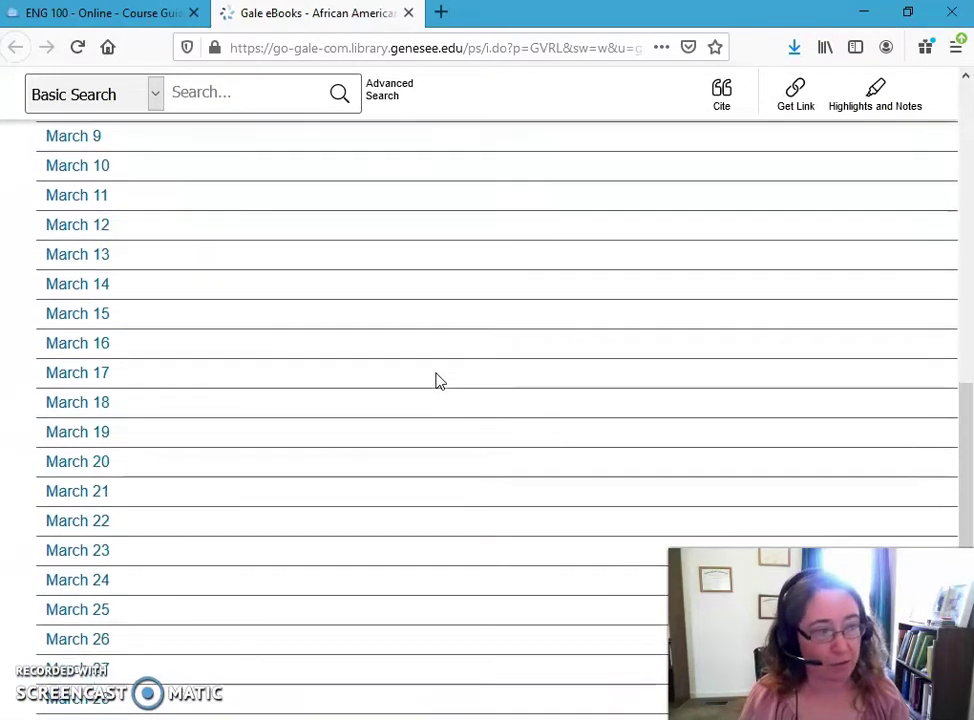
pyautogui.click(72, 418)
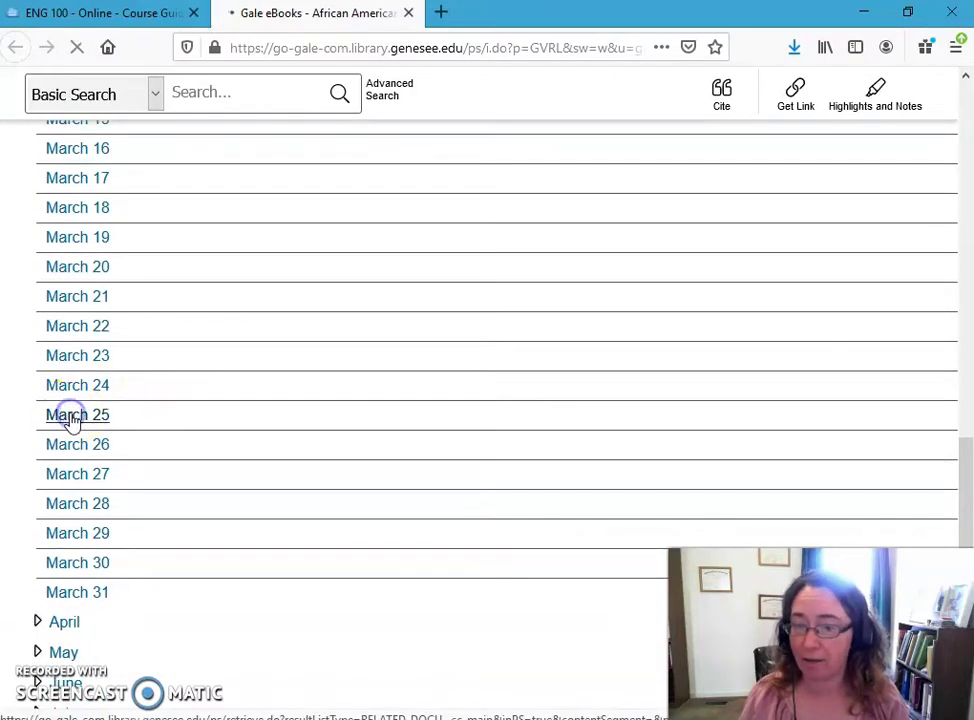
# Read the March 25 events from 1843, 1931 and 1942, then return to the top of page 102
pyautogui.scroll(-3, 545, 527)
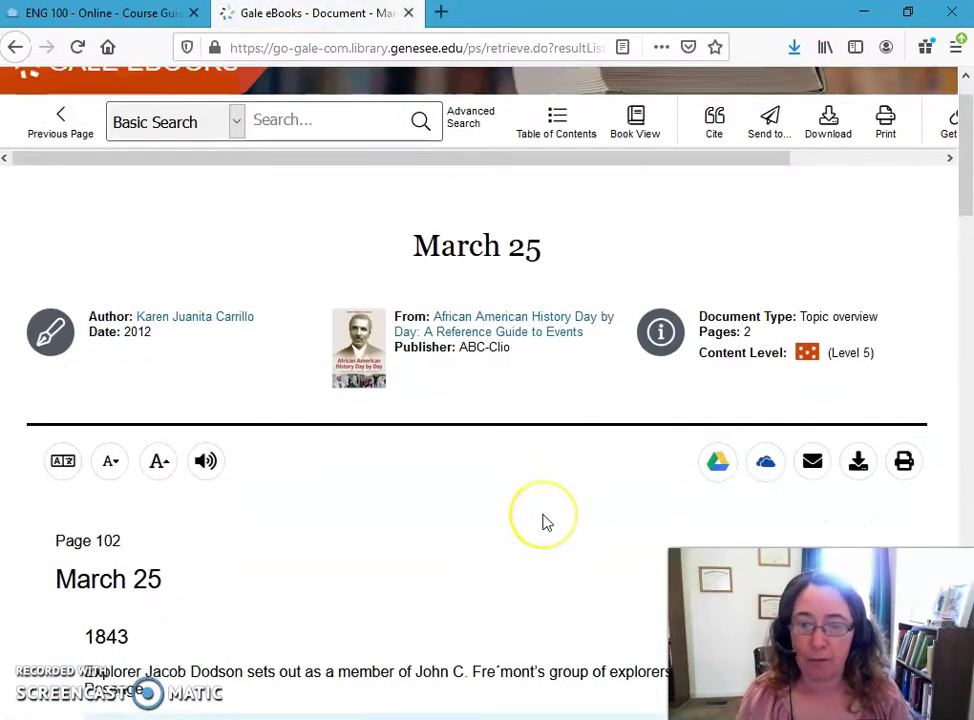
pyautogui.scroll(-1, 545, 522)
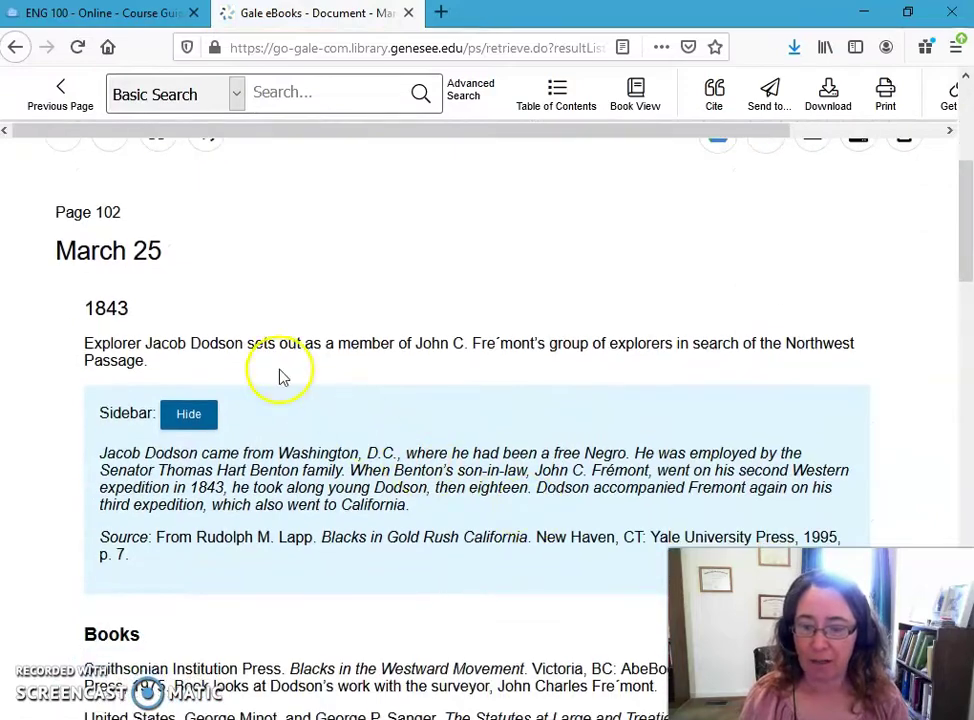
pyautogui.scroll(-3, 345, 345)
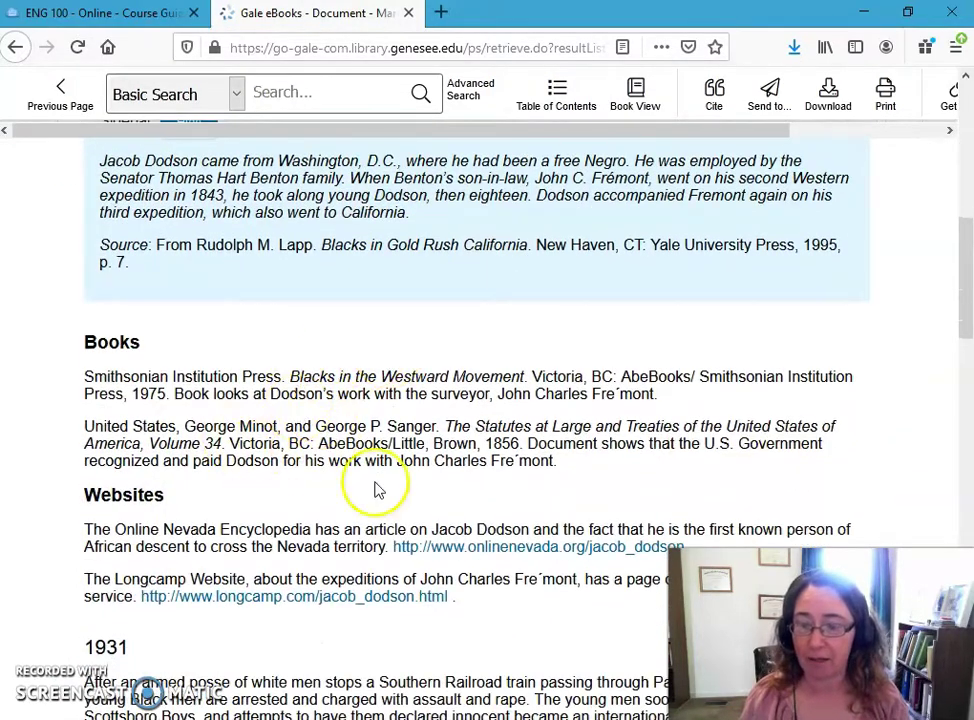
pyautogui.scroll(-1, 454, 496)
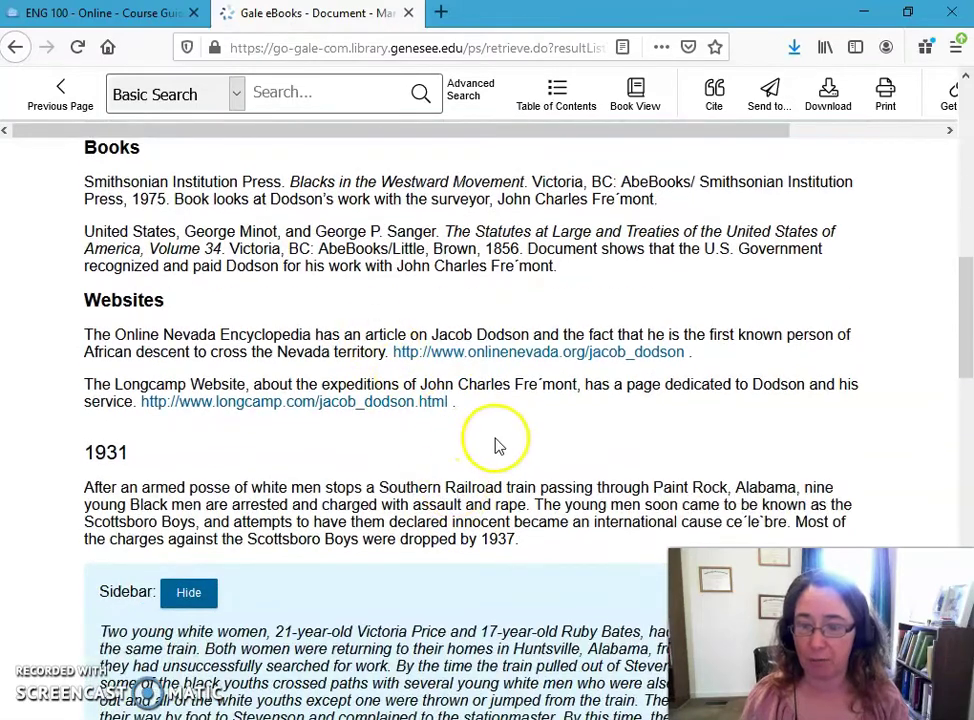
pyautogui.scroll(-2, 496, 446)
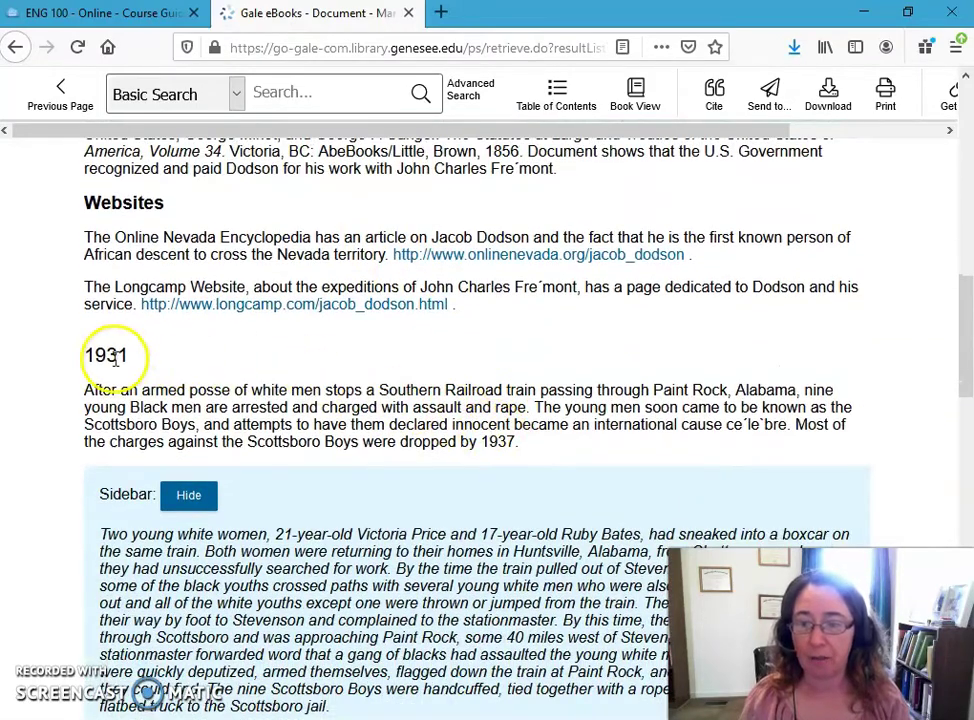
pyautogui.scroll(-2, 558, 398)
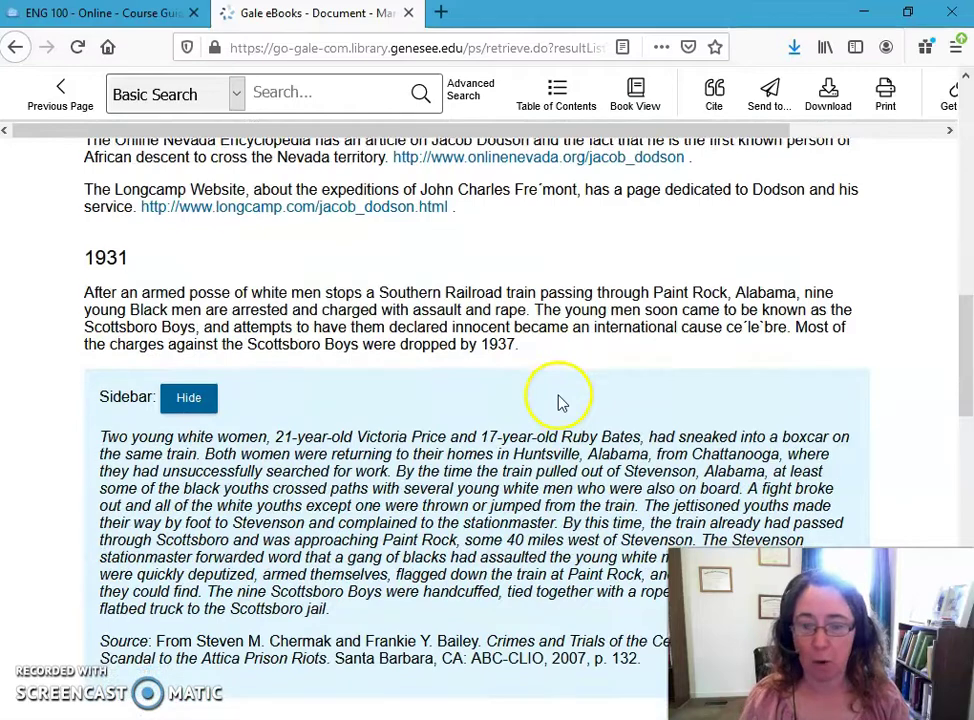
pyautogui.scroll(-2, 550, 390)
pyautogui.scroll(-4, 480, 490)
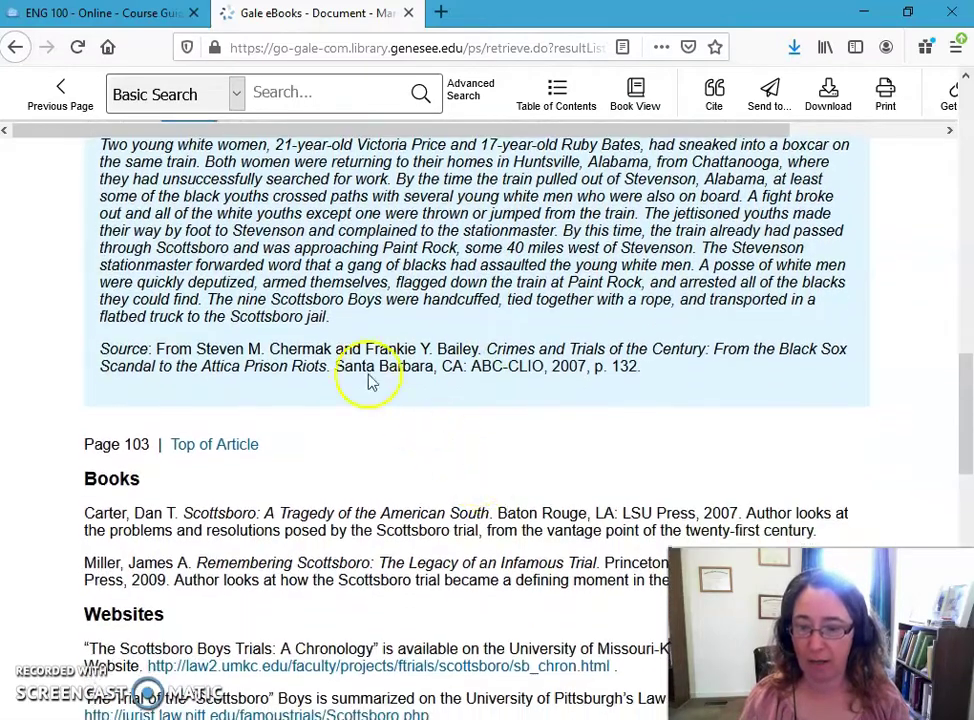
pyautogui.scroll(-4, 311, 515)
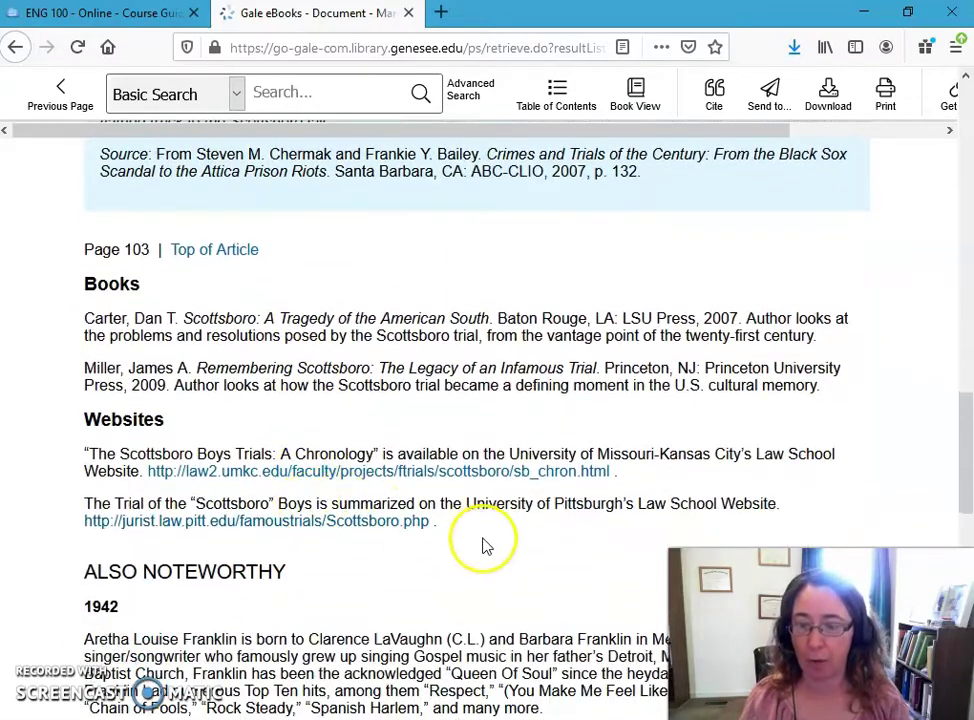
pyautogui.scroll(-2, 480, 540)
pyautogui.scroll(-2, 462, 517)
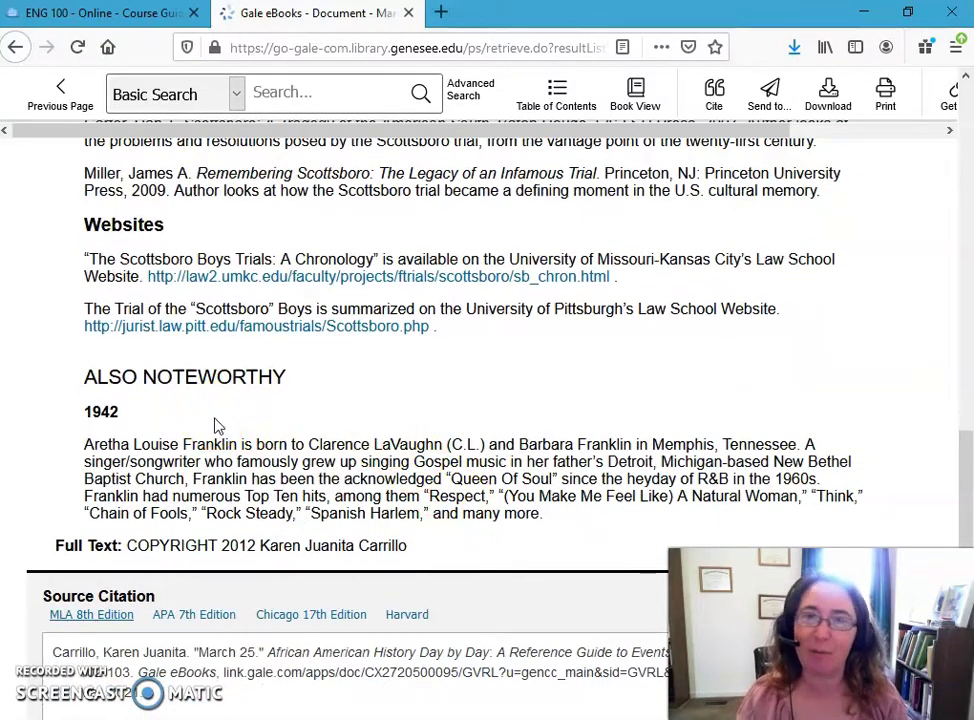
pyautogui.scroll(-2, 366, 425)
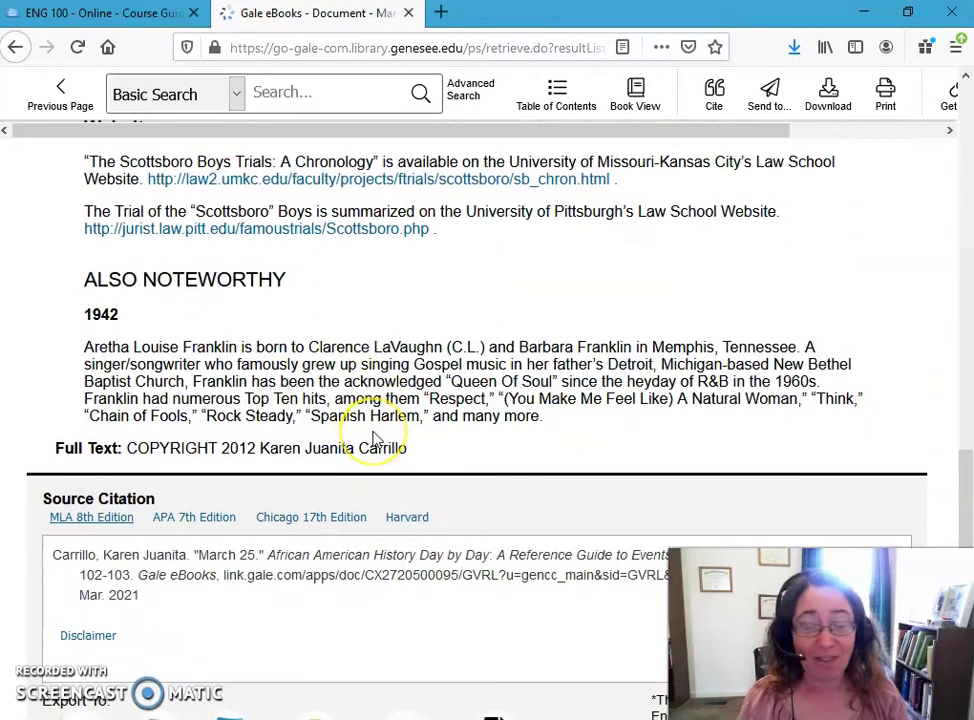
pyautogui.scroll(10, 522, 426)
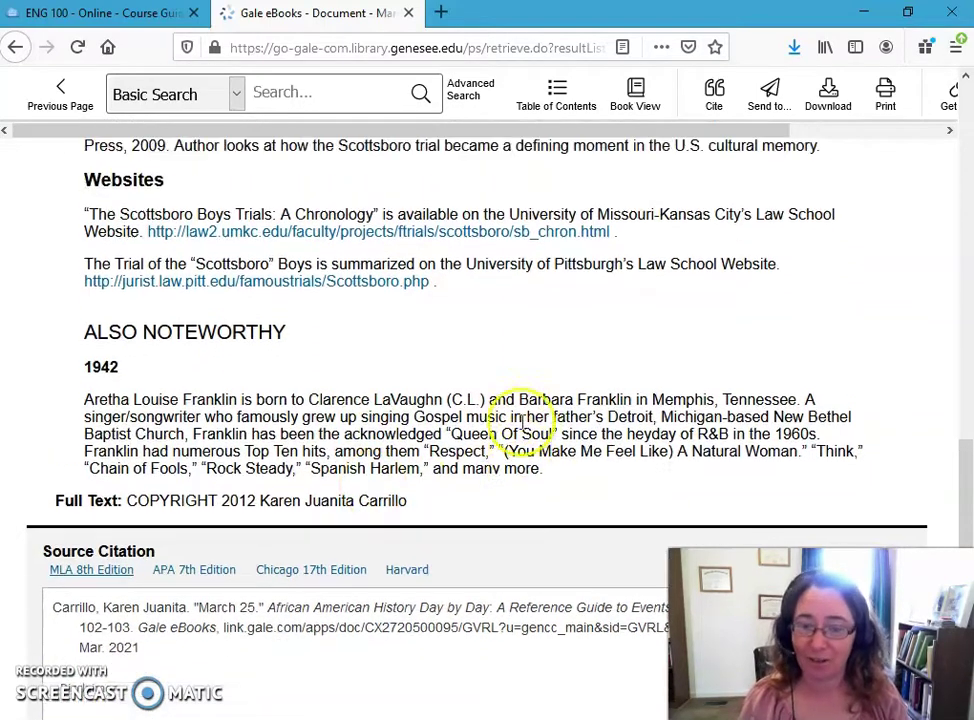
pyautogui.scroll(15, 522, 429)
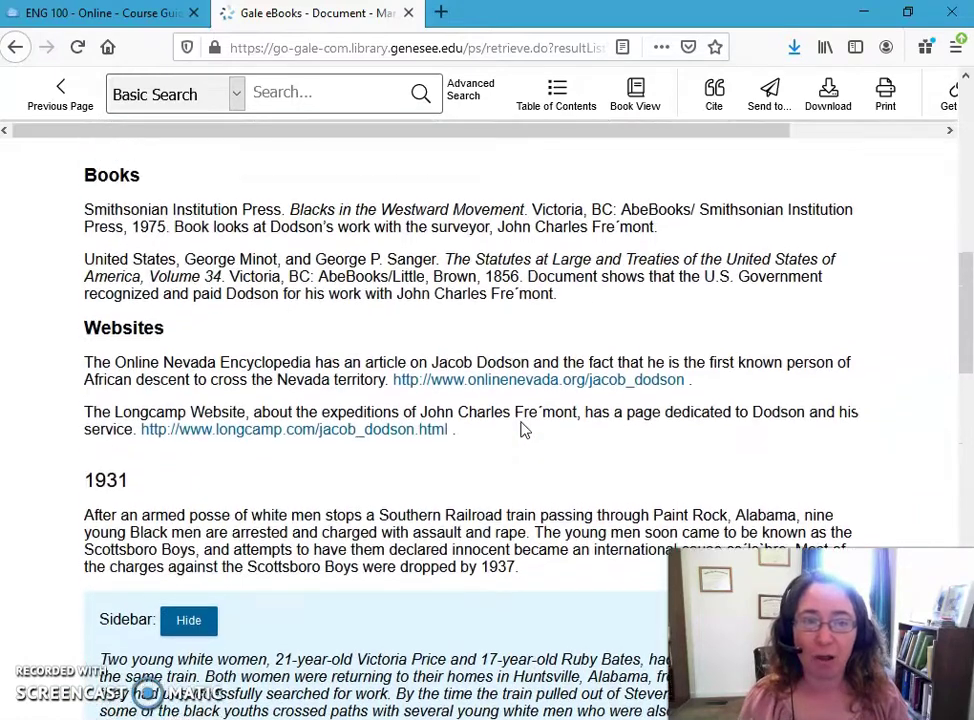
pyautogui.scroll(4, 522, 429)
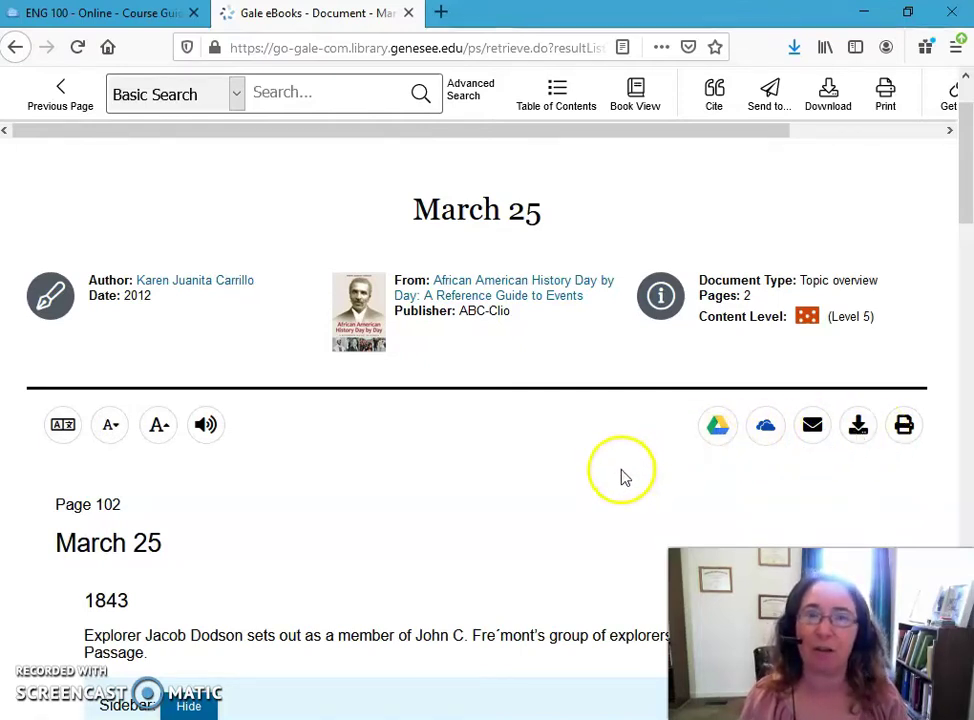
# Close the Gale eBooks tab and bring the ENG 100 guide's American Decades 2000–2009 listing into view
pyautogui.click(409, 13)
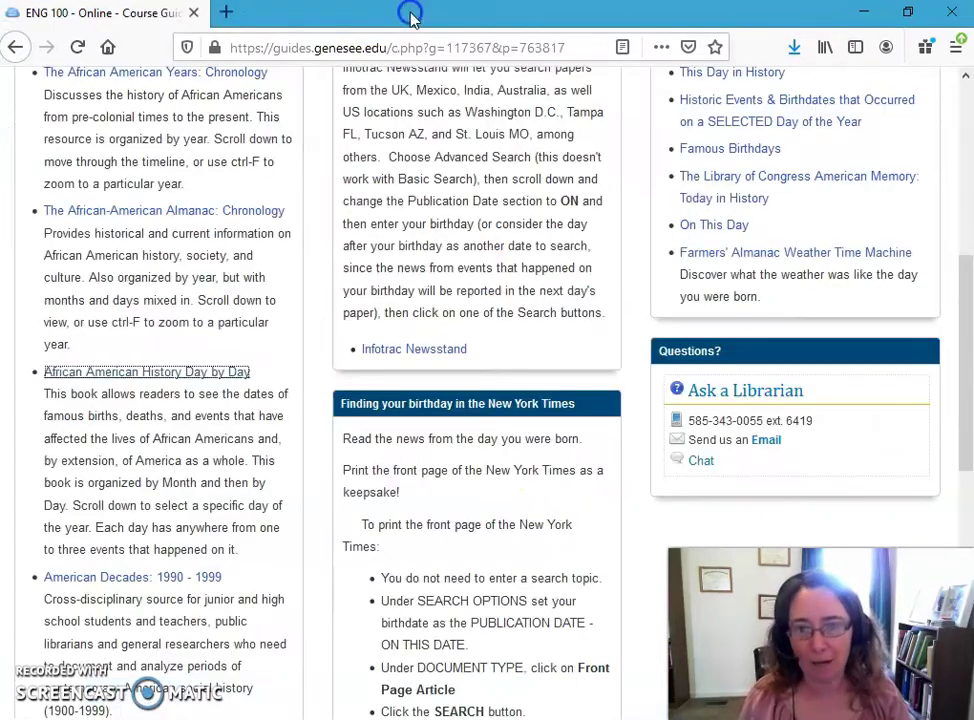
pyautogui.scroll(-5, 316, 346)
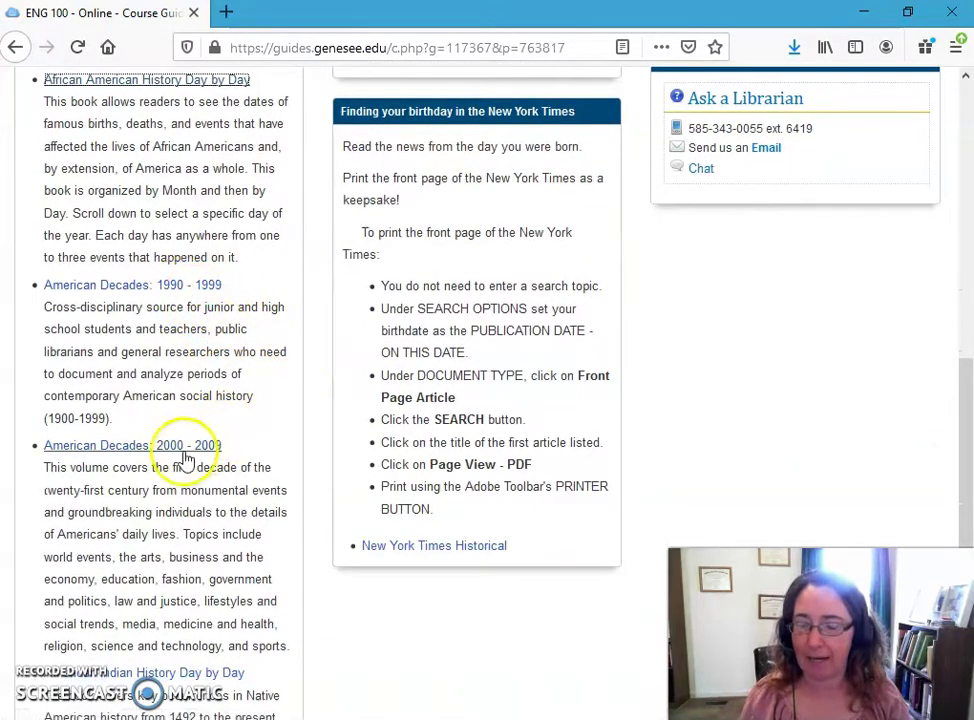
pyautogui.scroll(-2, 281, 432)
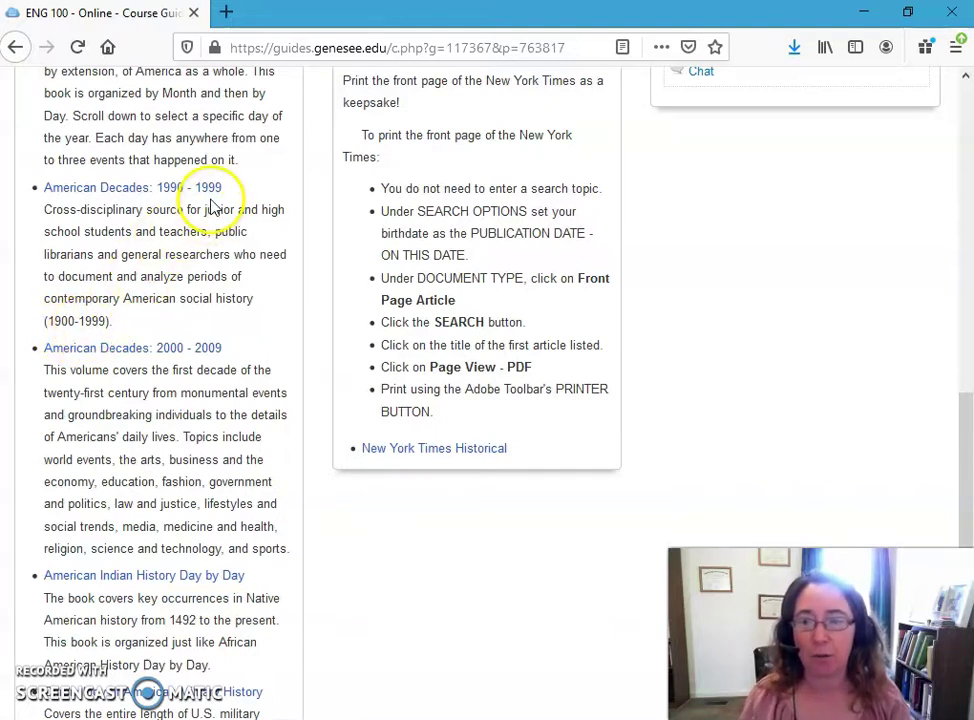
# Open American Decades Primary Sources 2000–2009 and go to its Medicine and Health chapter
pyautogui.click(183, 350)
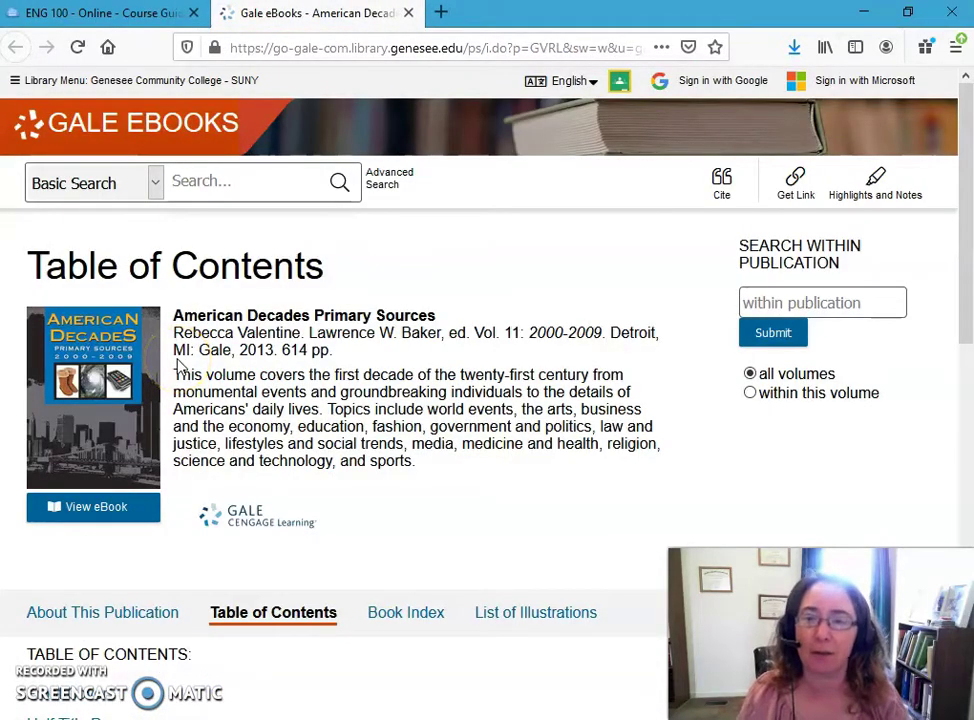
pyautogui.scroll(-5, 565, 398)
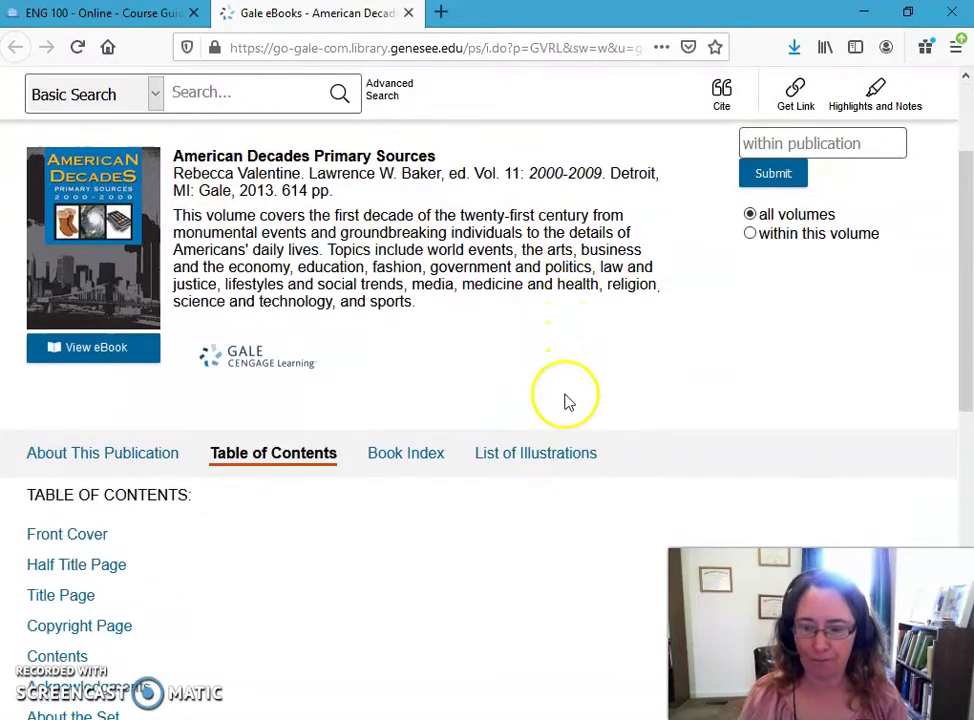
pyautogui.scroll(-3, 565, 402)
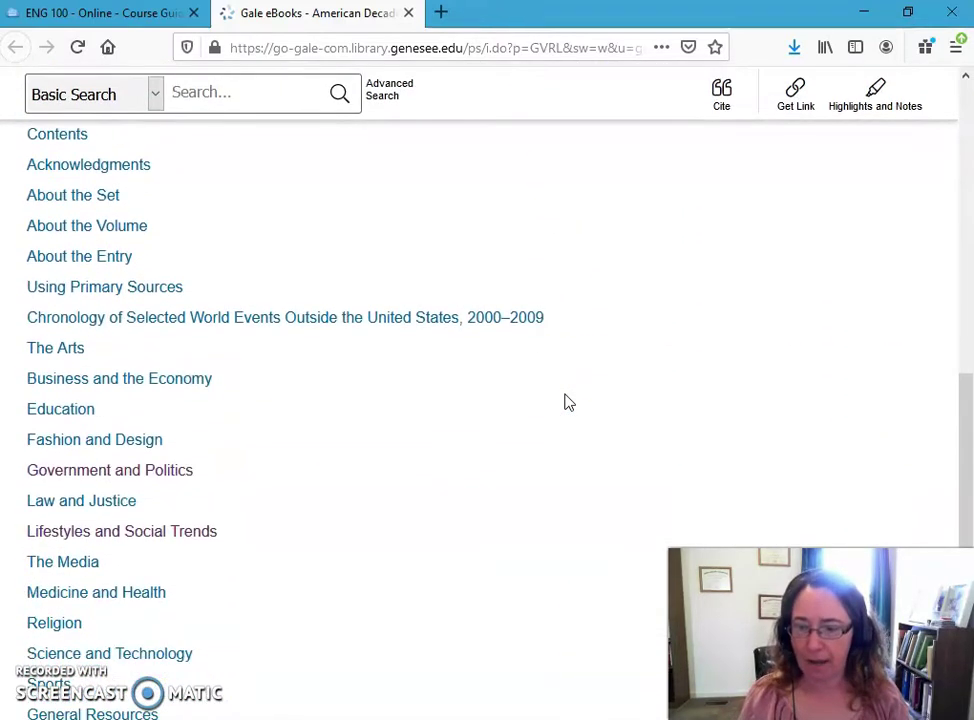
pyautogui.scroll(-2, 565, 402)
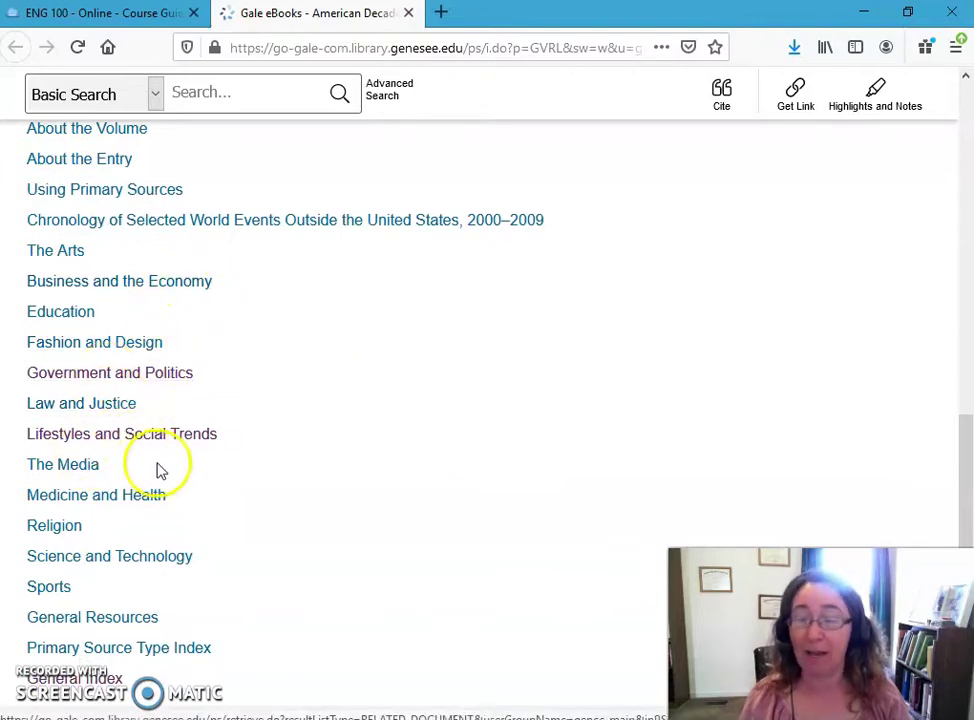
pyautogui.scroll(-2, 251, 451)
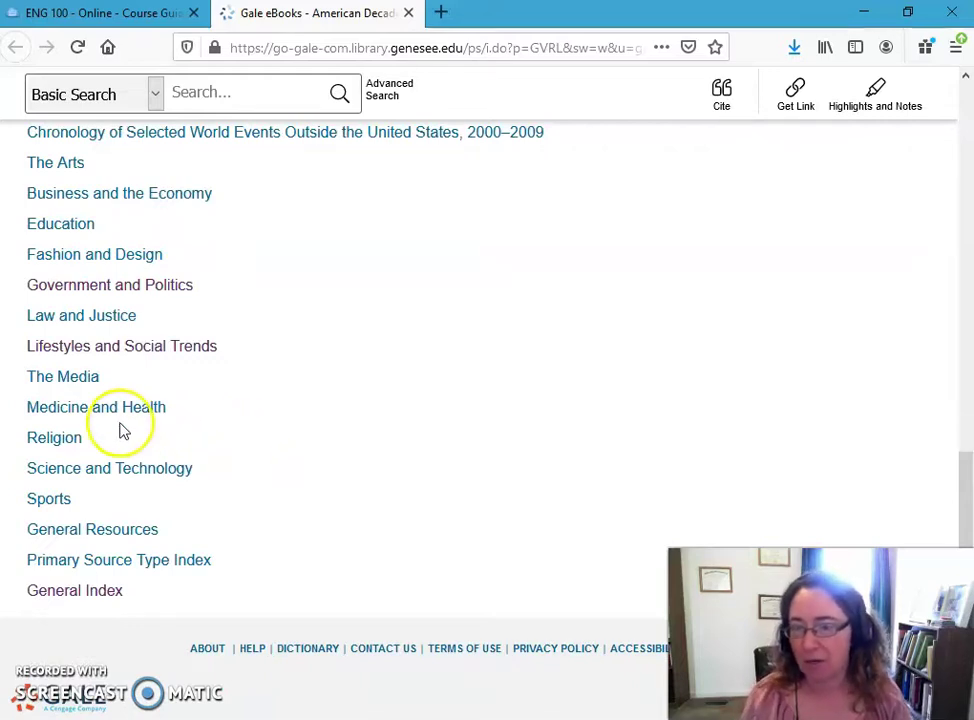
pyautogui.click(84, 410)
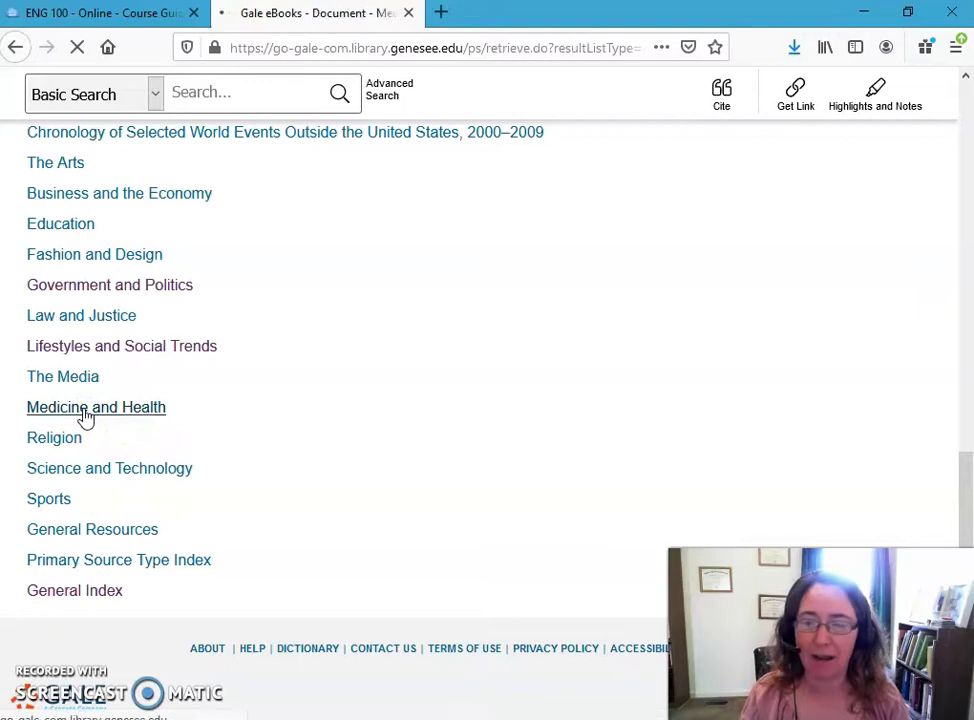
# Read the Medicine and Health chronology year by year down to the 'How Brain, and Spirit, Adapt to a 9/11 World' article
pyautogui.scroll(-5, 530, 493)
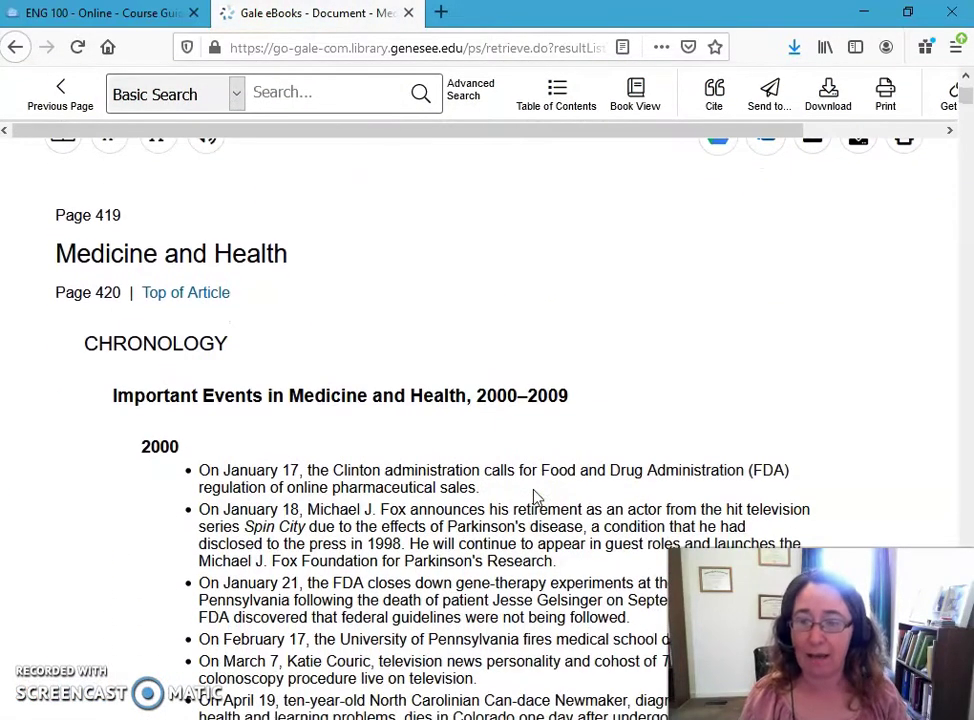
pyautogui.scroll(-1, 537, 497)
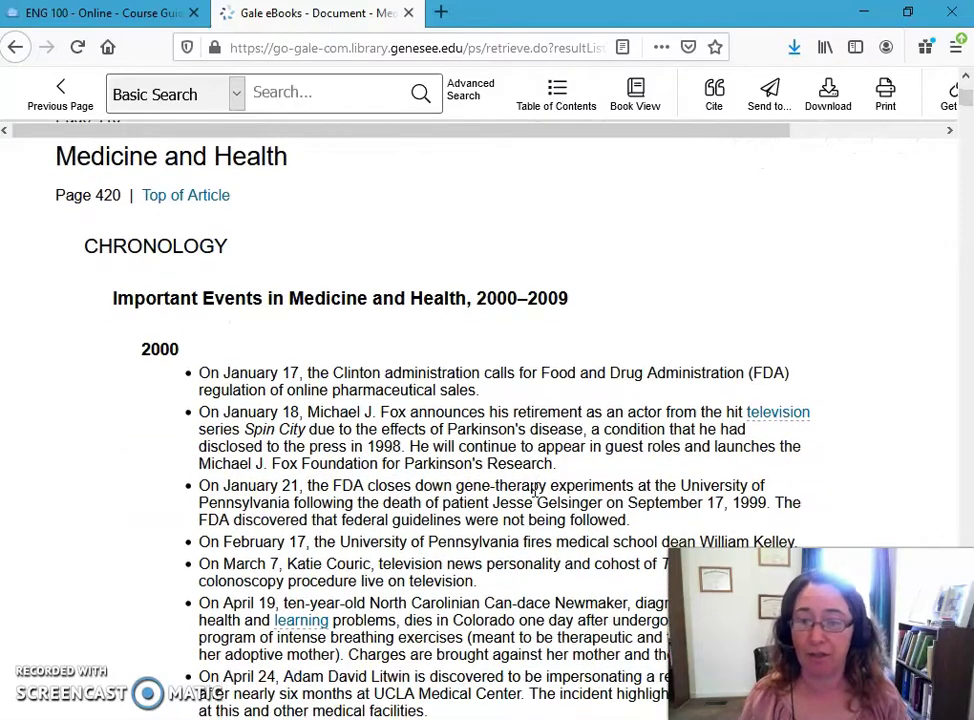
pyautogui.scroll(-1, 535, 490)
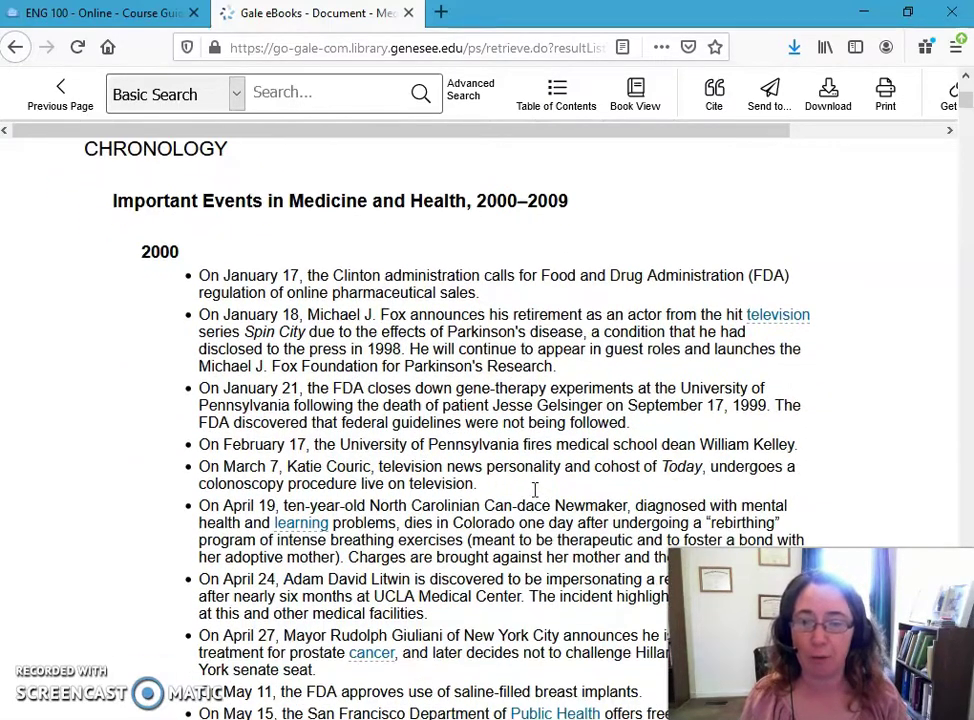
pyautogui.scroll(-1, 535, 490)
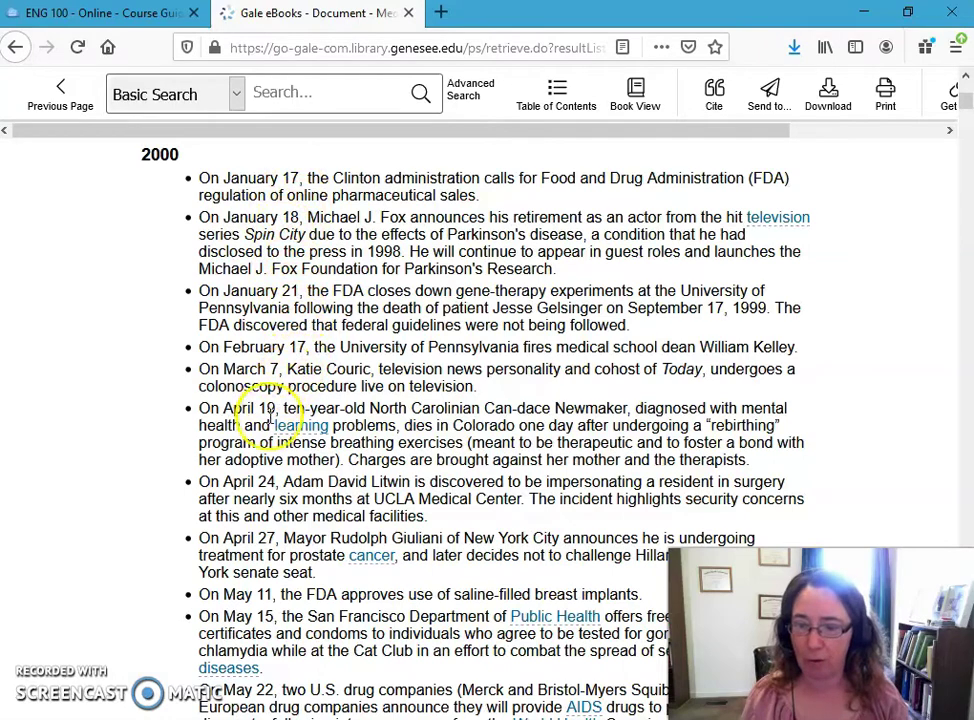
pyautogui.scroll(-1, 293, 463)
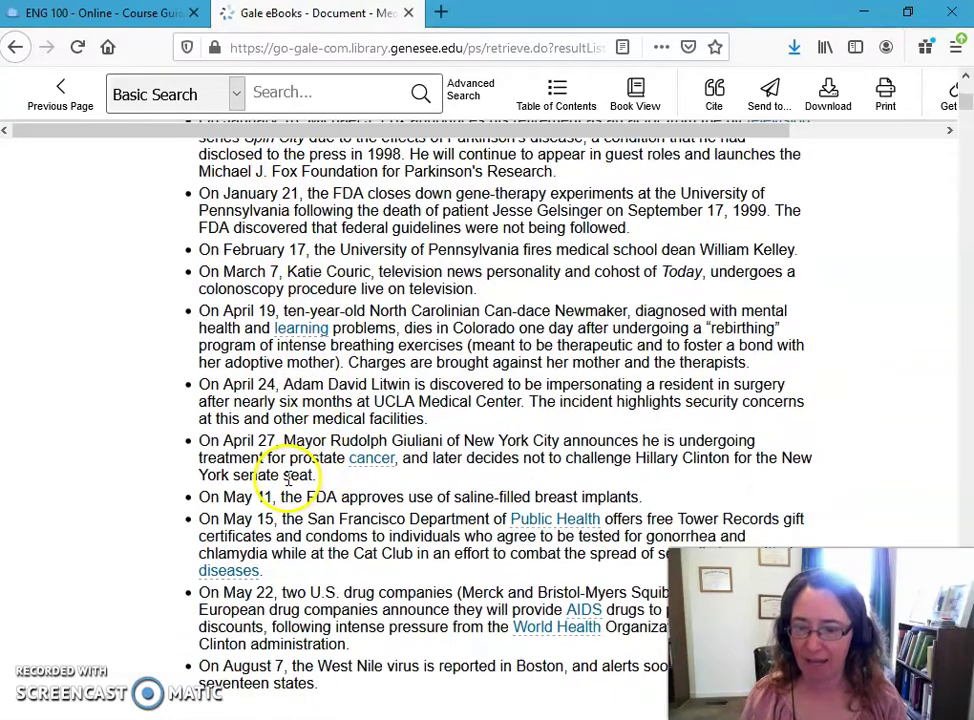
pyautogui.scroll(-2, 288, 478)
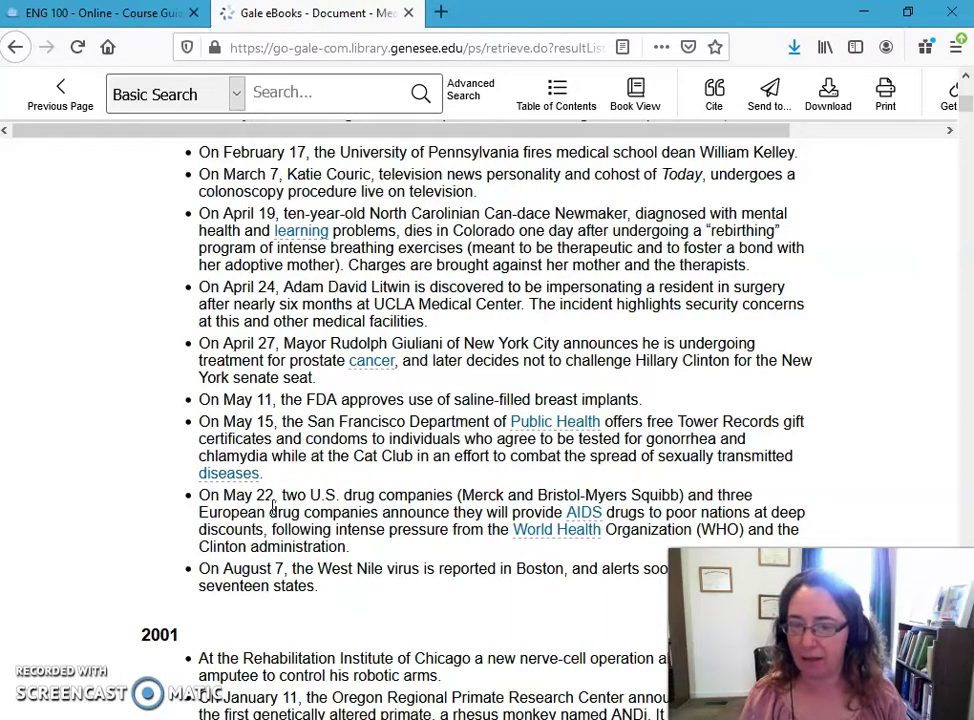
pyautogui.scroll(-3, 320, 580)
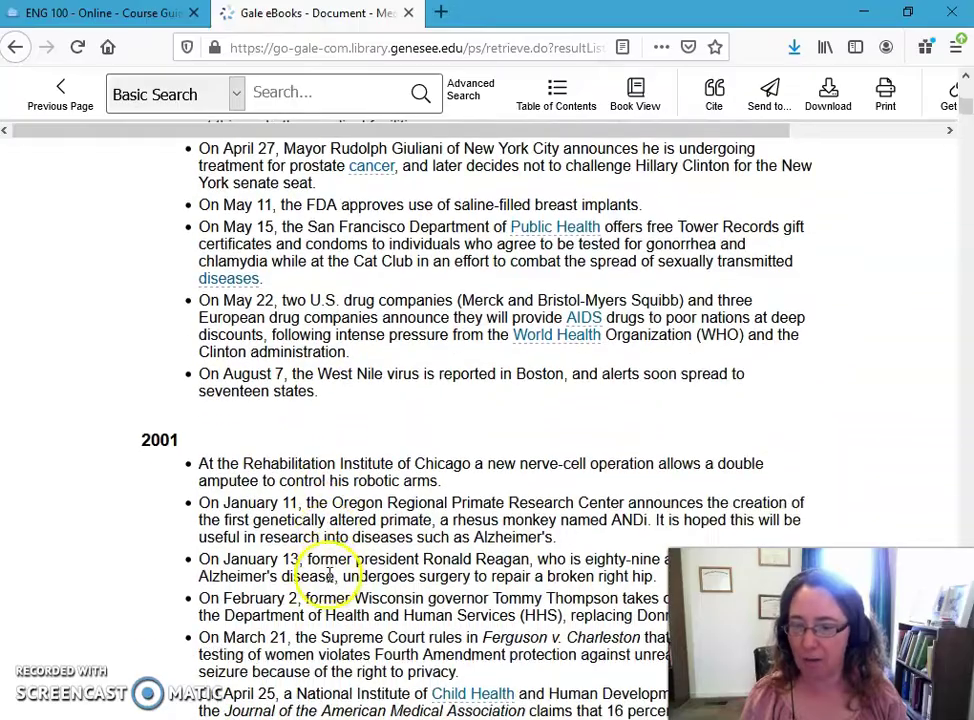
pyautogui.scroll(-3, 330, 575)
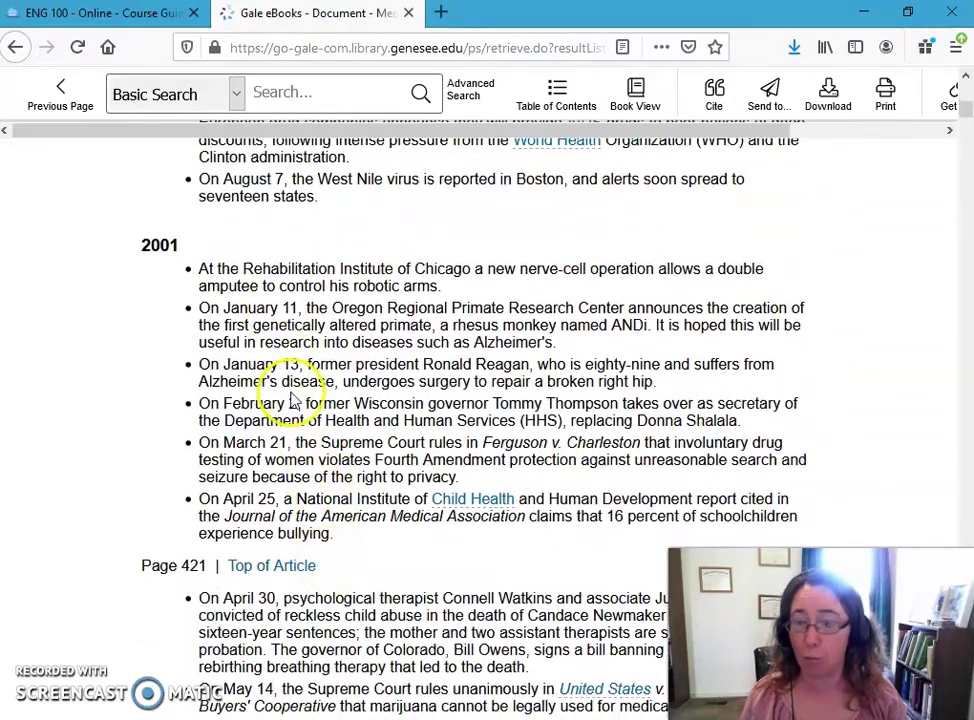
pyautogui.scroll(-6, 293, 399)
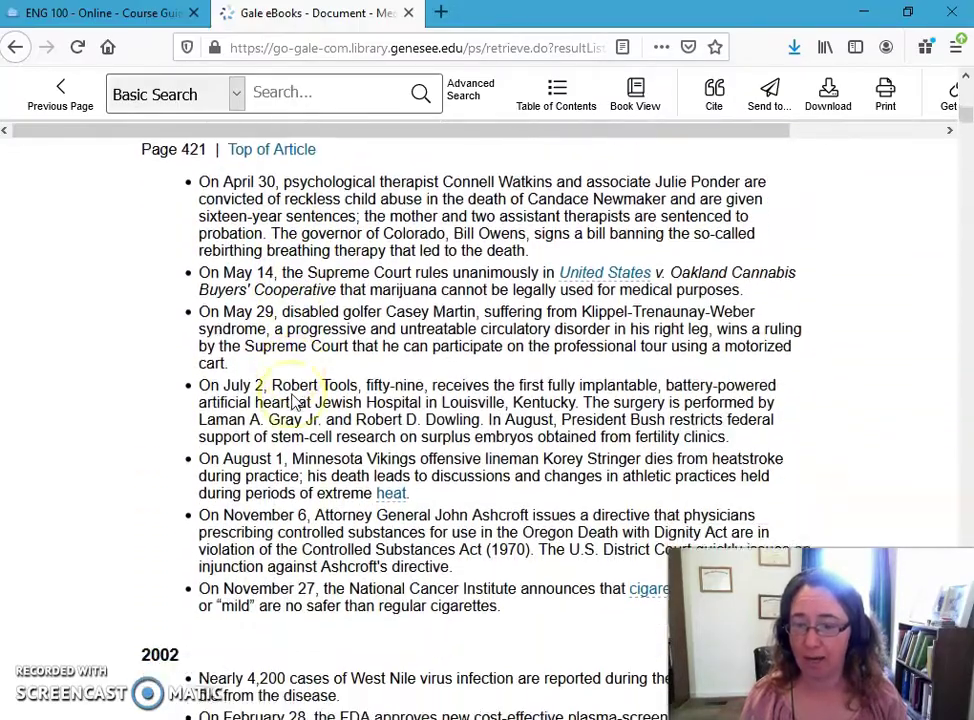
pyautogui.scroll(-3, 293, 399)
pyautogui.scroll(-5, 293, 397)
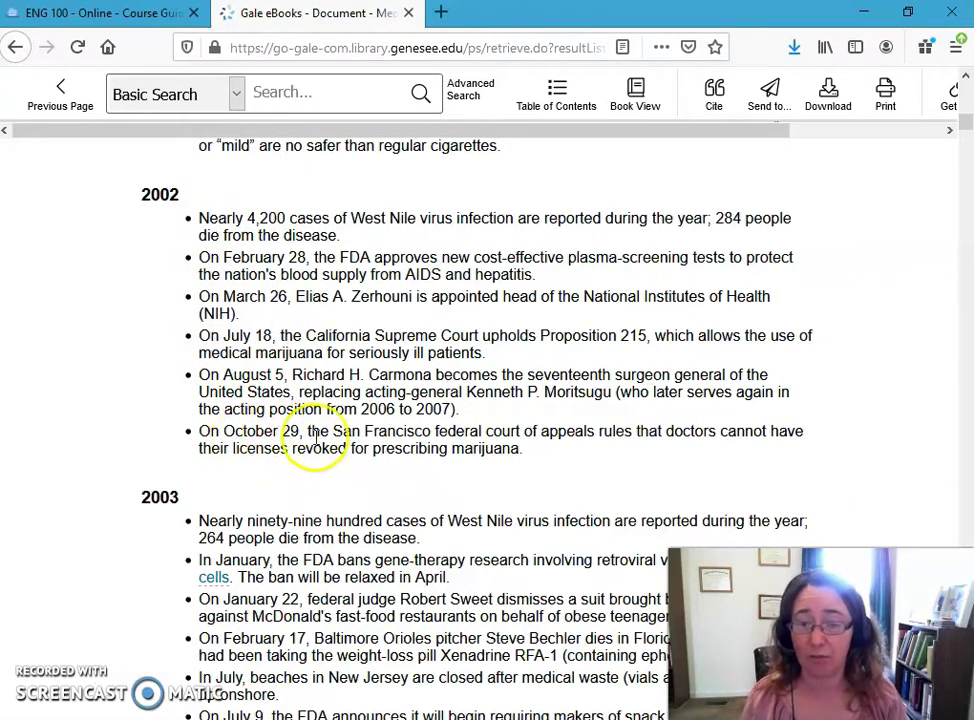
pyautogui.scroll(-8, 390, 432)
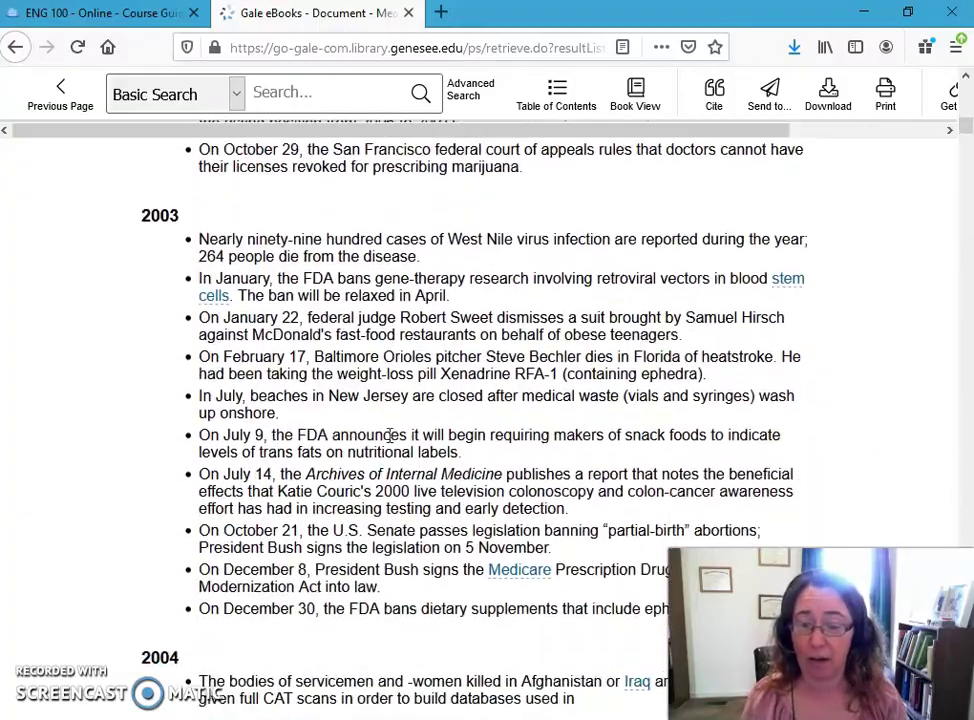
pyautogui.scroll(-12, 390, 443)
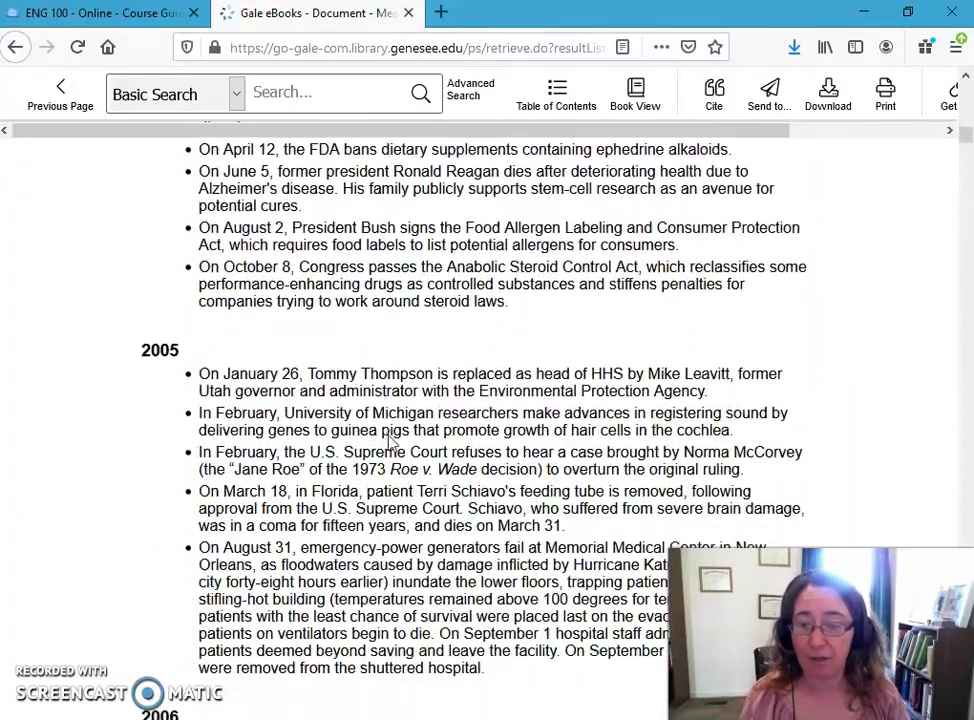
pyautogui.scroll(-10, 392, 444)
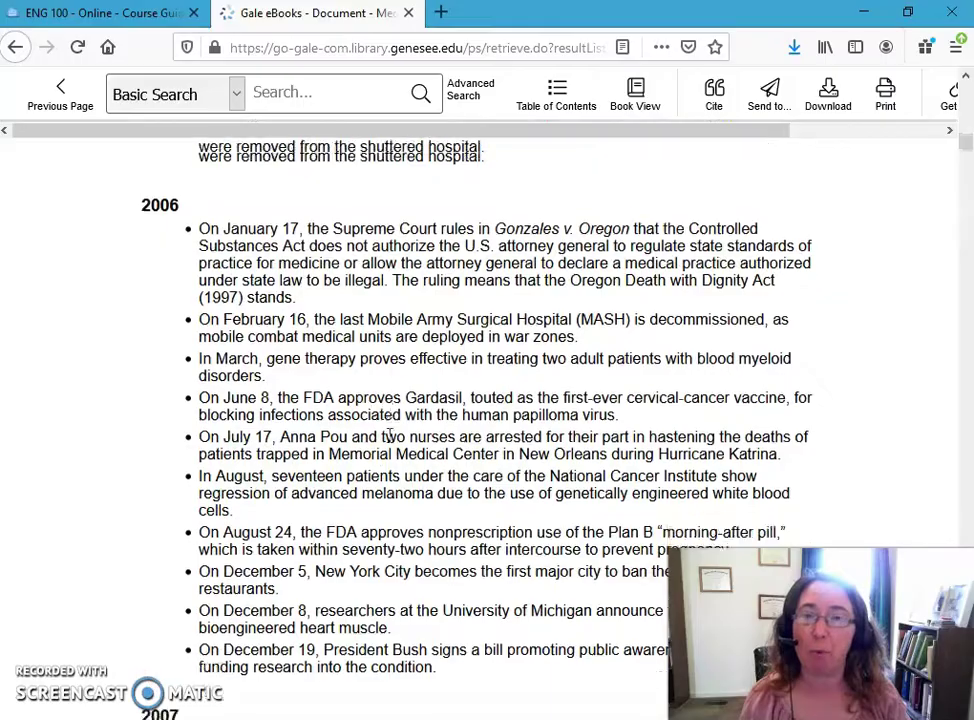
pyautogui.scroll(-10, 390, 443)
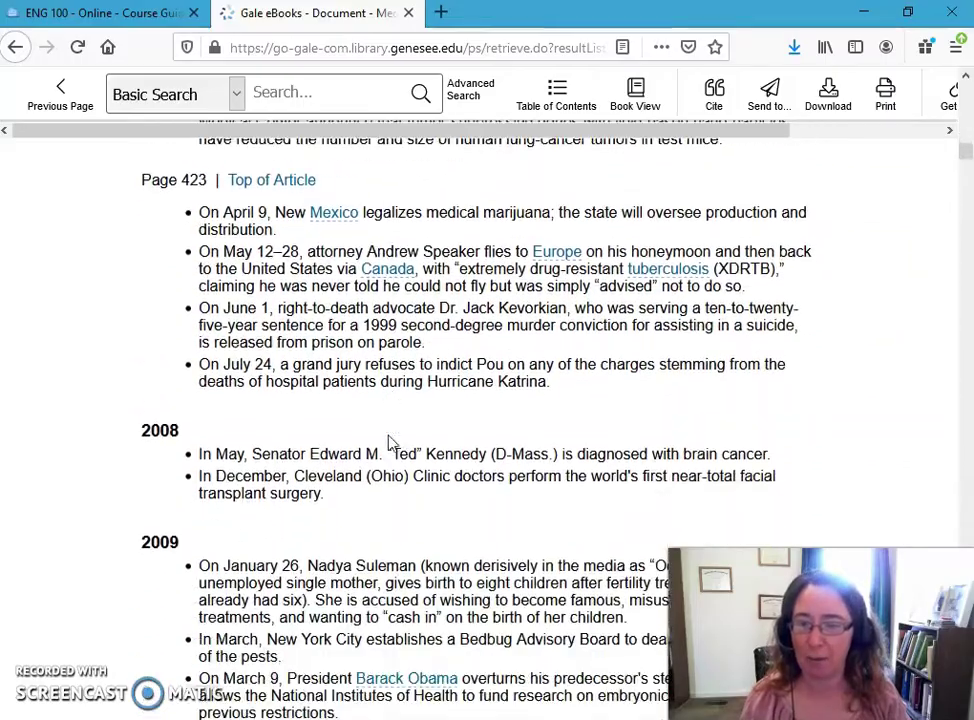
pyautogui.scroll(-9, 390, 443)
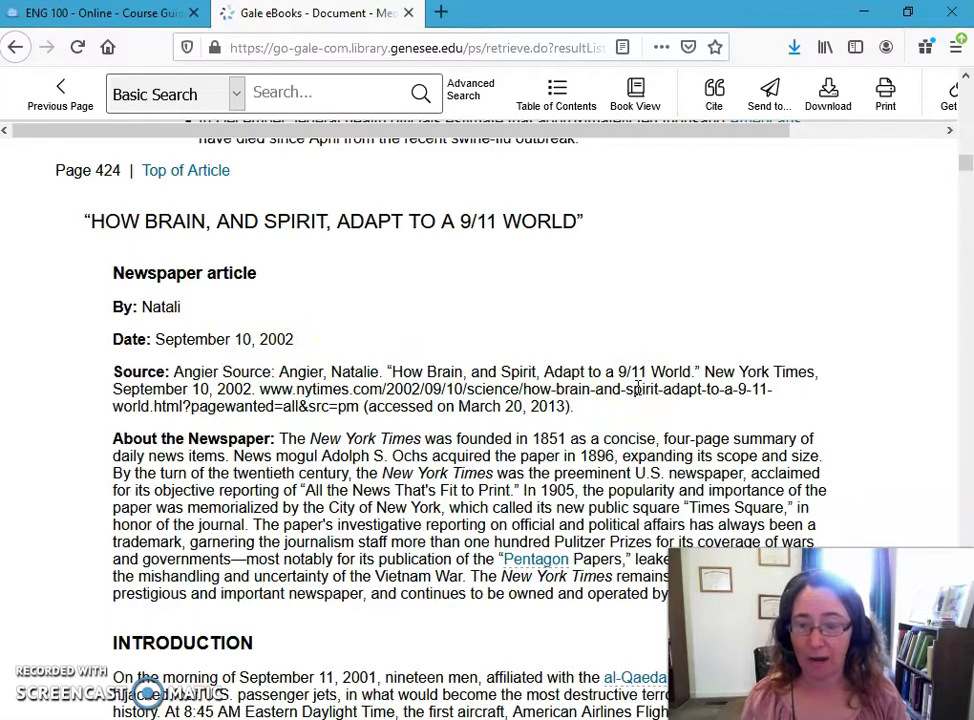
# Read through the 9/11 newspaper article and its primary source details
pyautogui.scroll(-3, 446, 380)
pyautogui.scroll(-2, 528, 380)
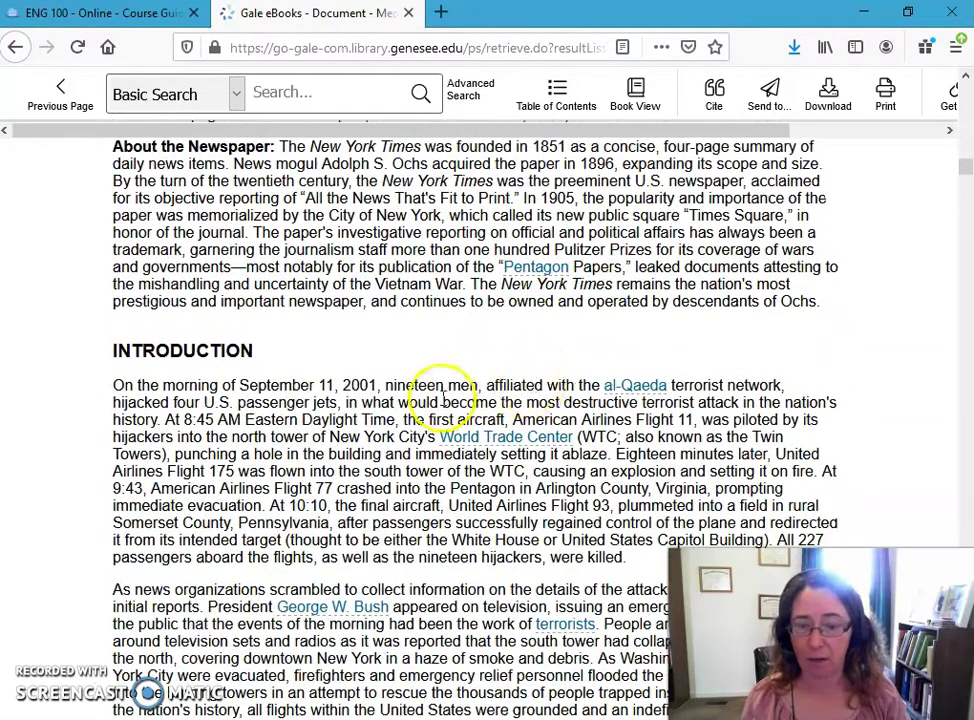
pyautogui.scroll(-2, 444, 394)
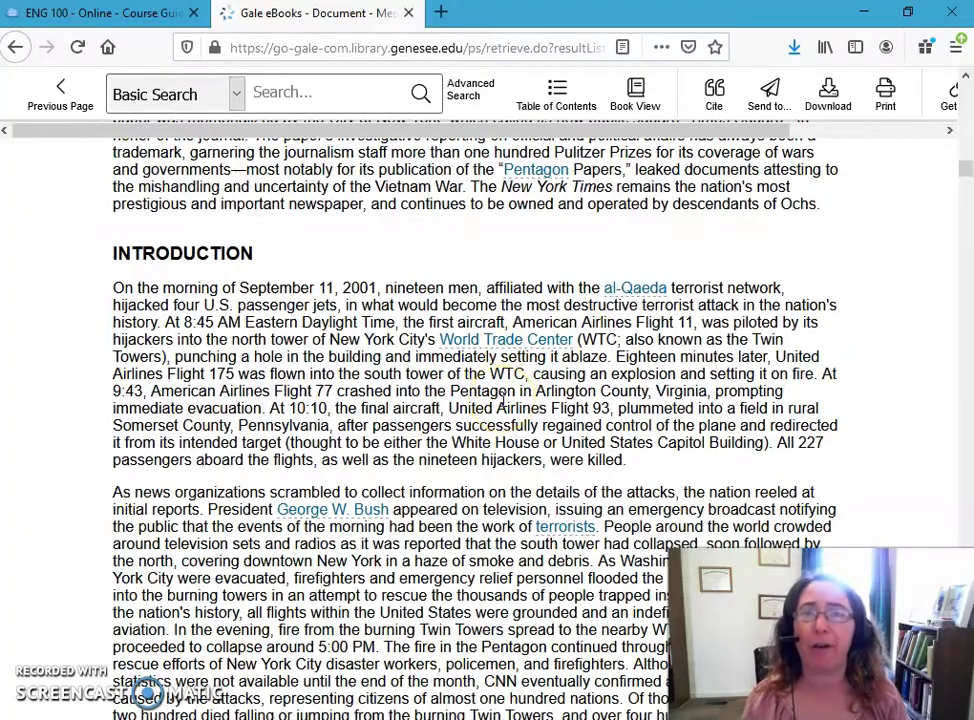
pyautogui.scroll(-2, 503, 395)
pyautogui.scroll(-12, 503, 398)
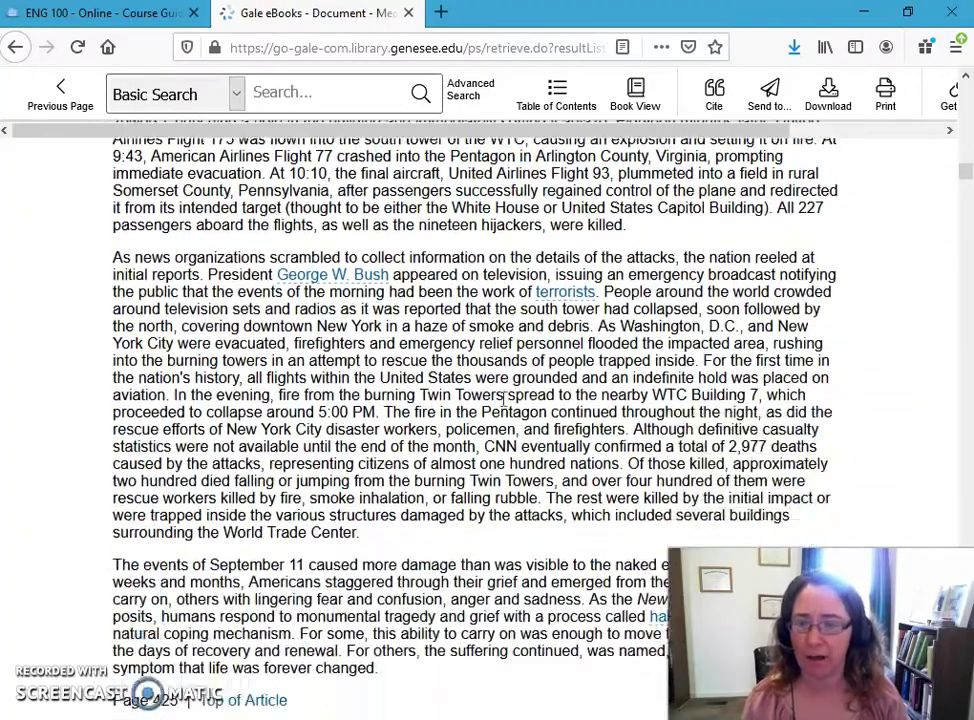
pyautogui.scroll(-20, 503, 400)
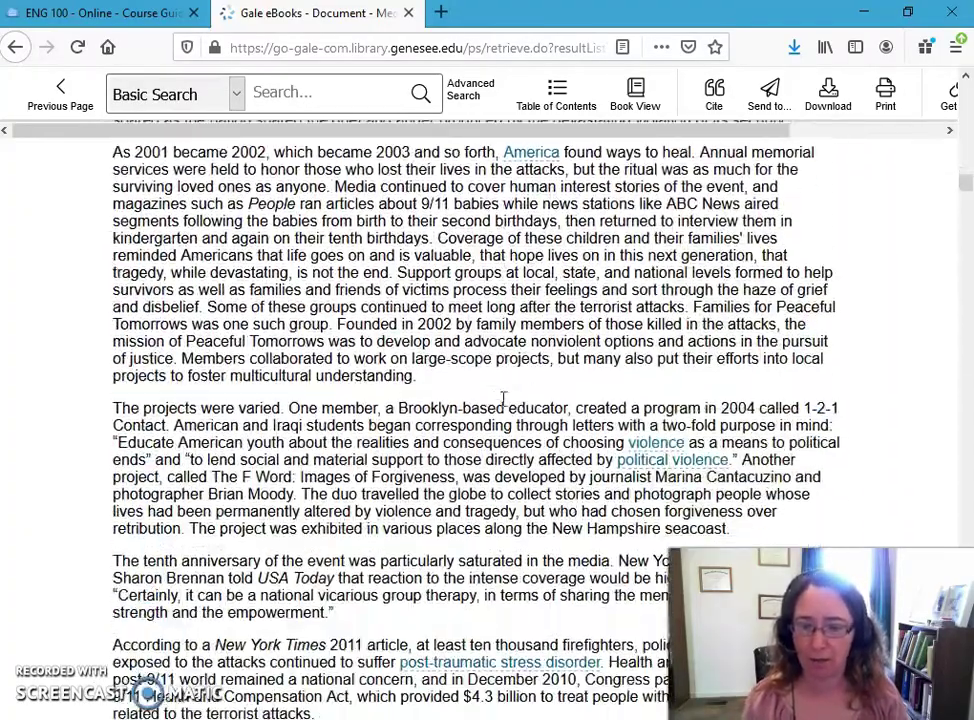
pyautogui.scroll(-12, 503, 400)
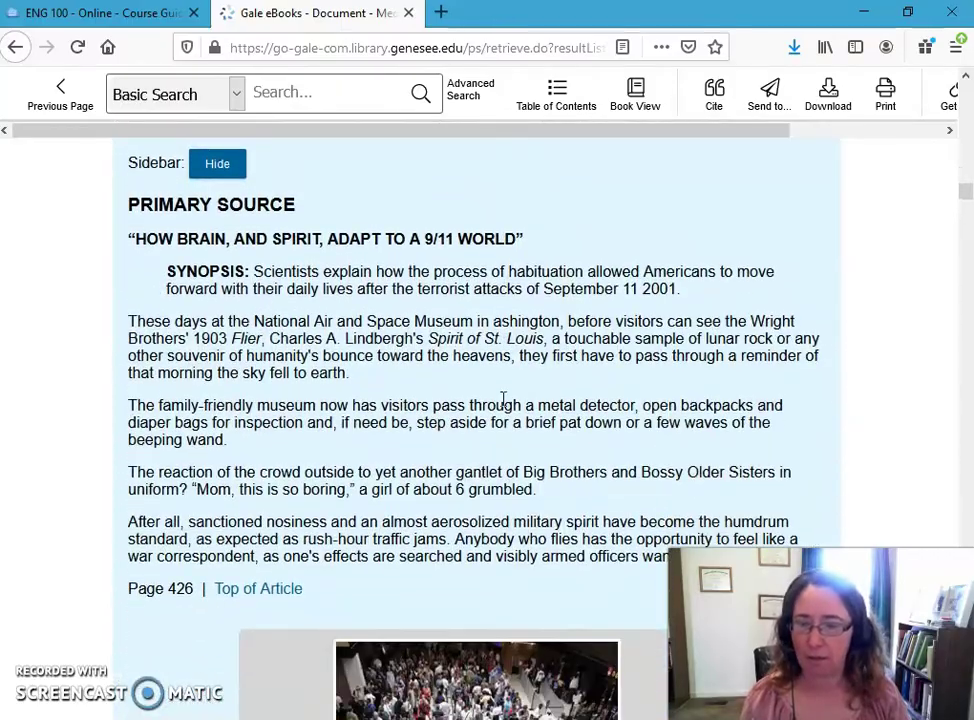
pyautogui.scroll(-12, 503, 405)
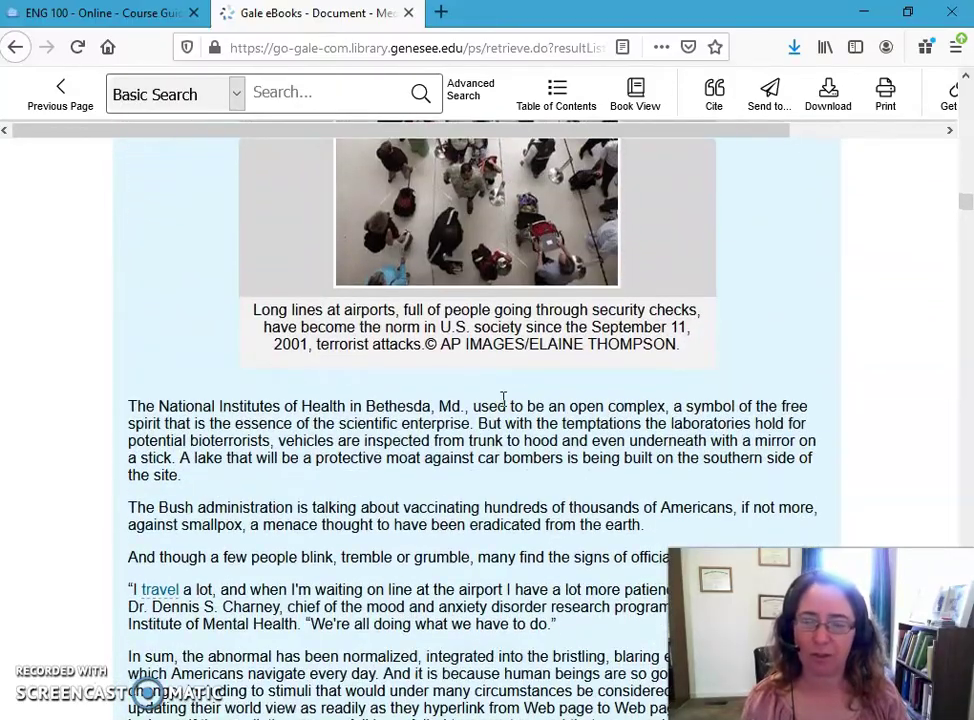
pyautogui.scroll(-4, 503, 400)
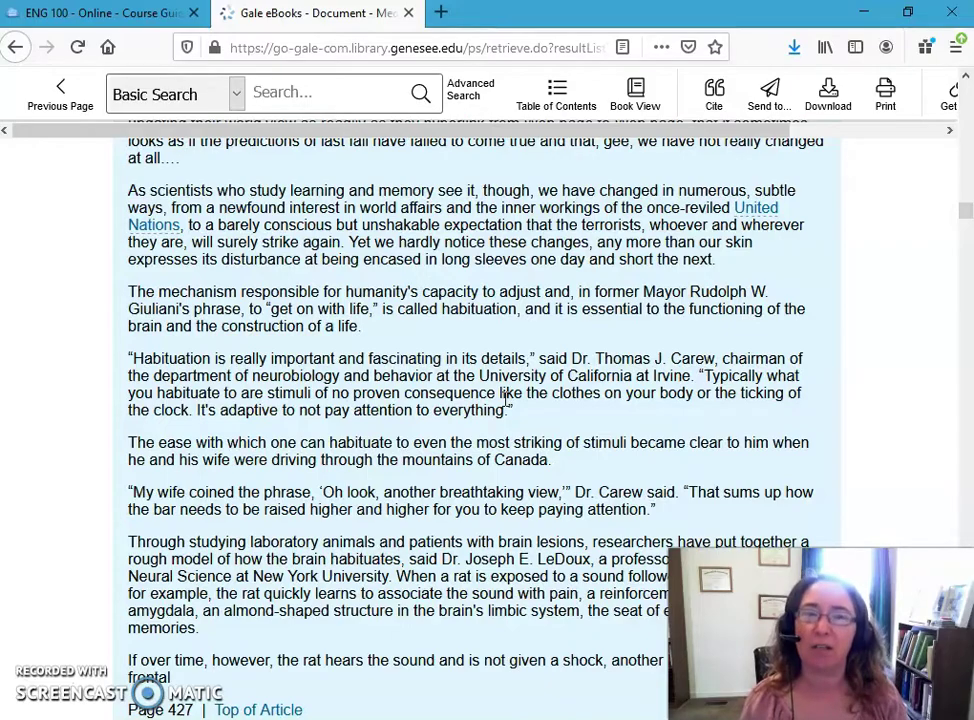
# Continue past the further resources to the 'U.S. Smoking Rate Still Coming Down' poll, then return to contents
pyautogui.scroll(-12, 505, 400)
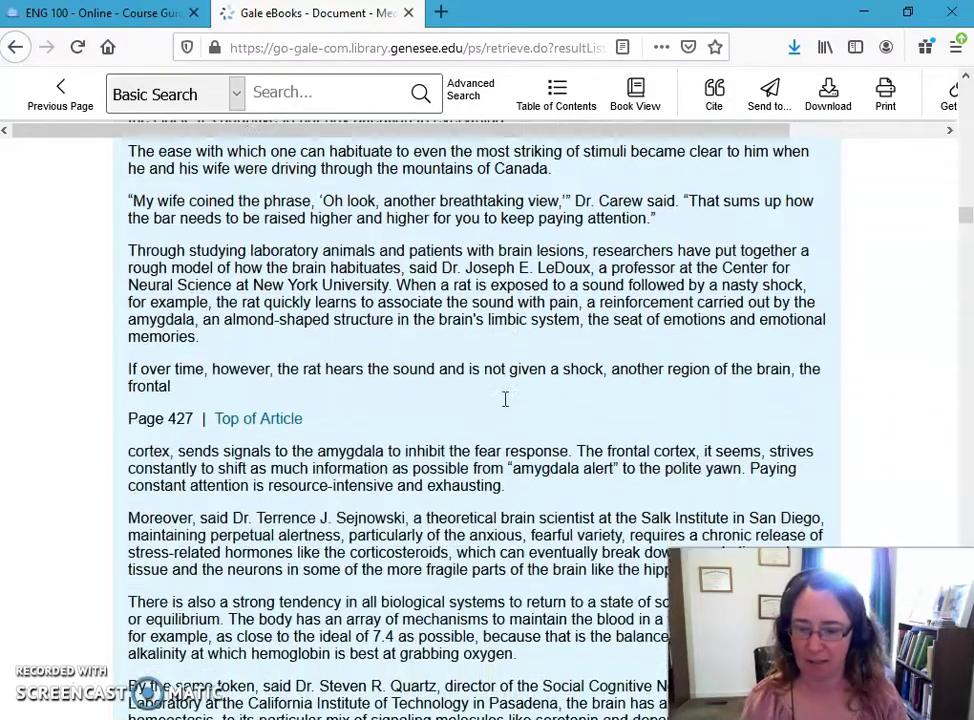
pyautogui.scroll(-14, 505, 400)
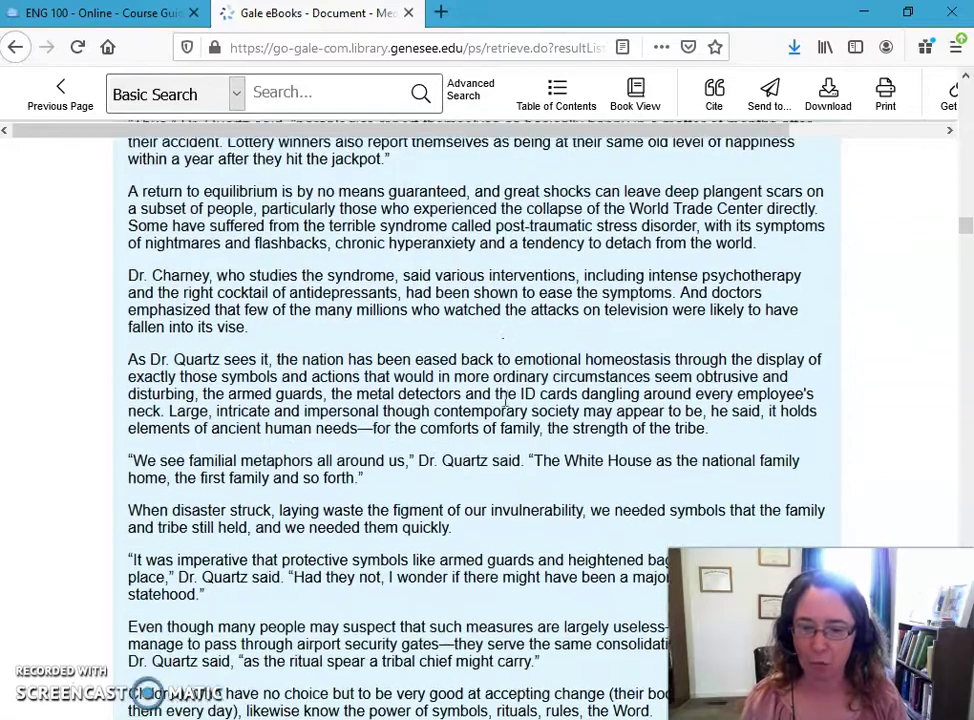
pyautogui.scroll(-10, 505, 400)
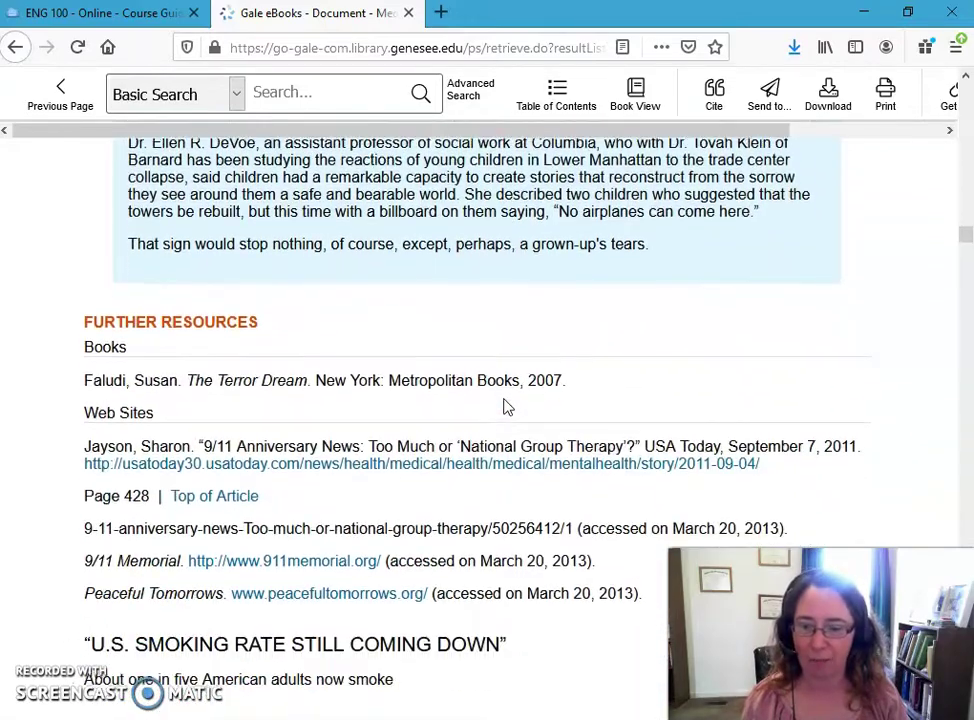
pyautogui.scroll(-4, 505, 404)
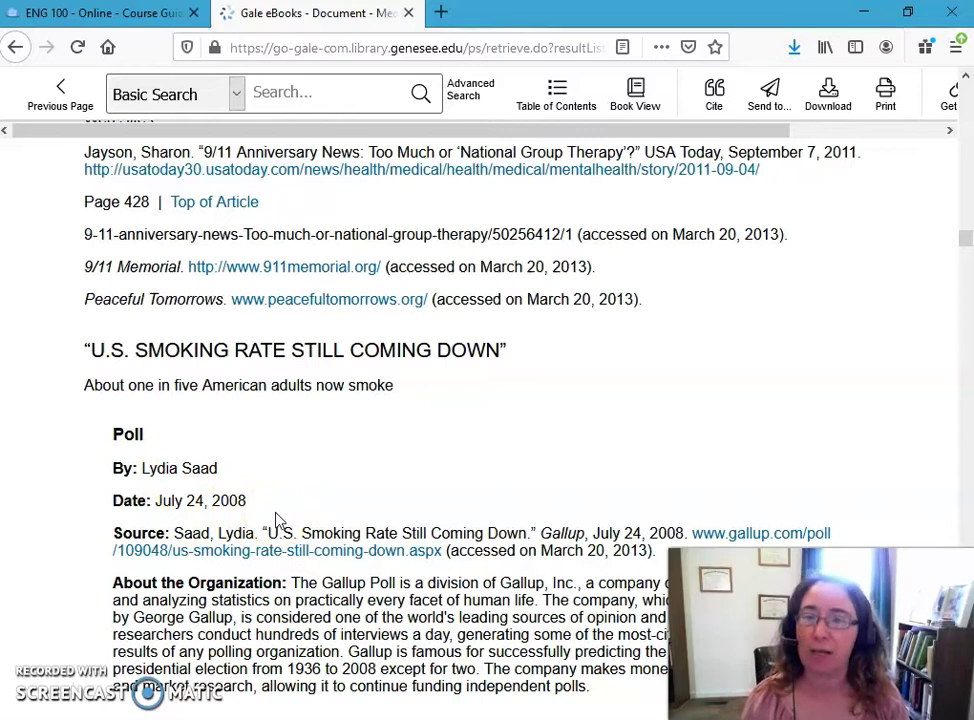
pyautogui.click(45, 98)
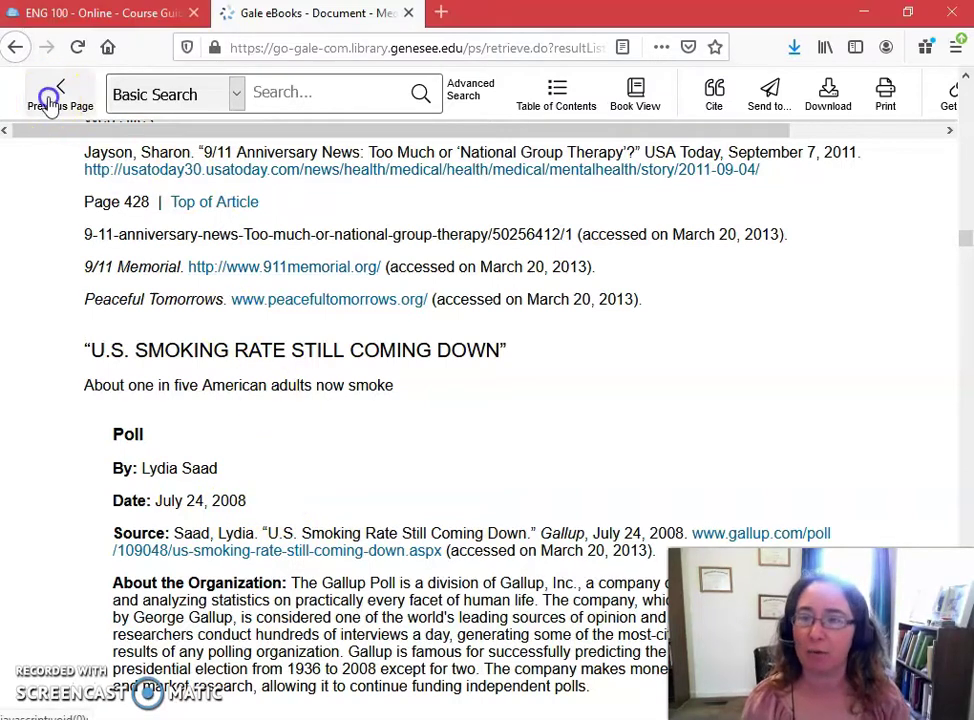
# Go back to the American Decades 2000–2009 volume page and view its description and table of contents
pyautogui.scroll(-3, 300, 365)
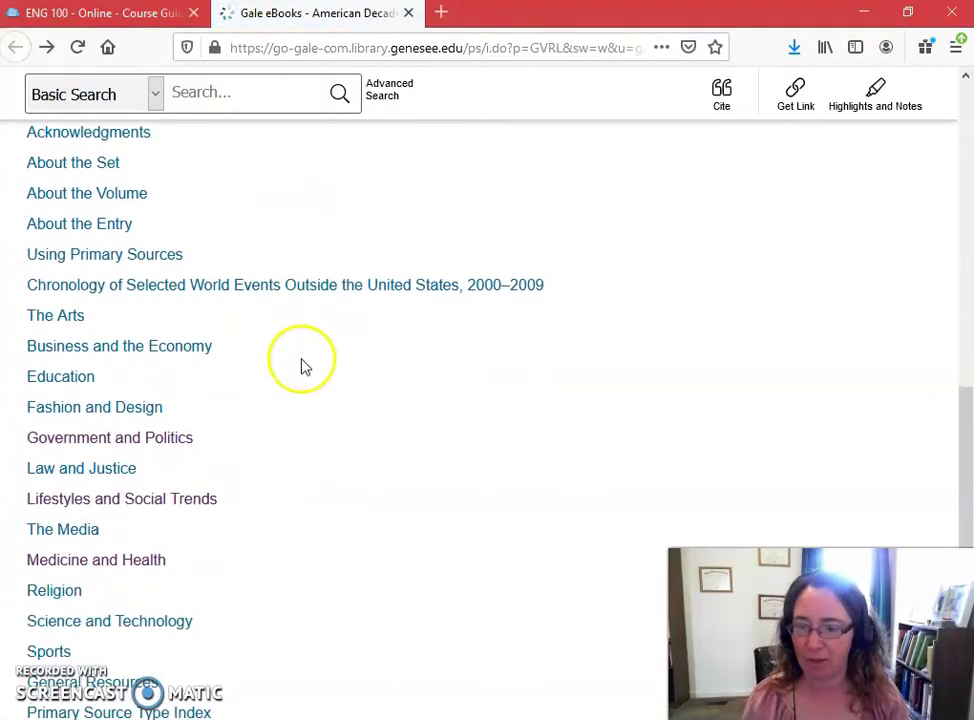
pyautogui.scroll(-1, 305, 370)
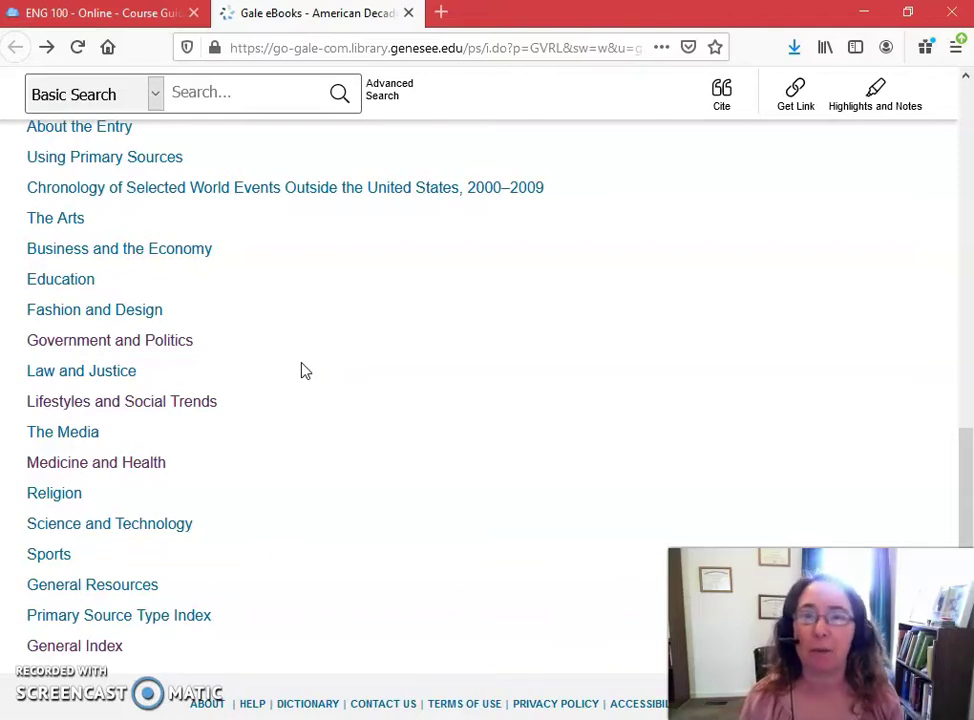
pyautogui.click(75, 316)
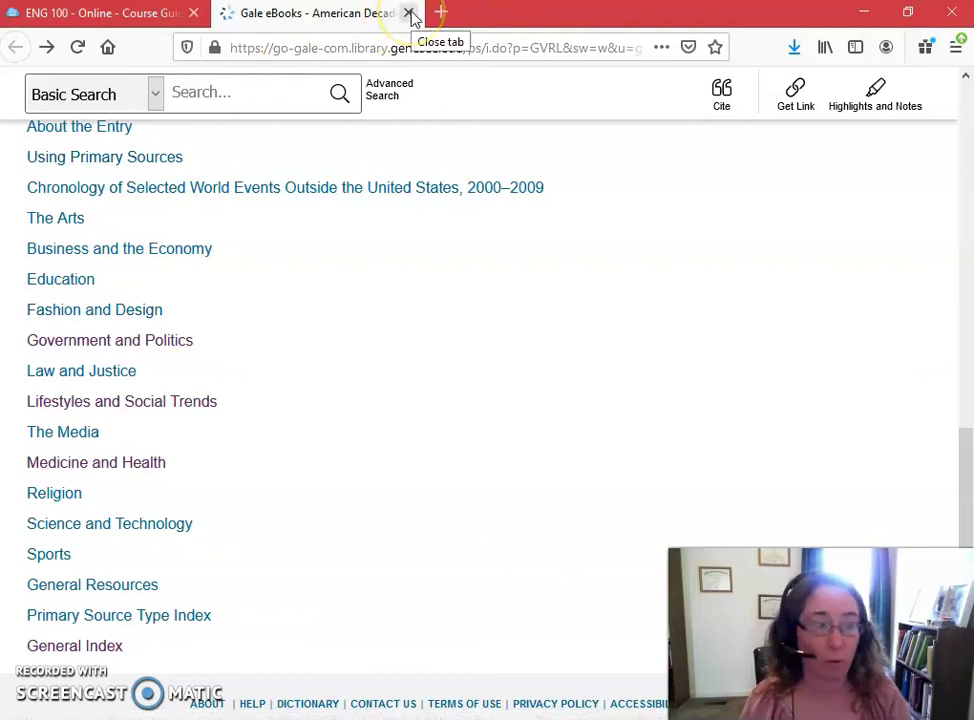
pyautogui.scroll(5, 500, 272)
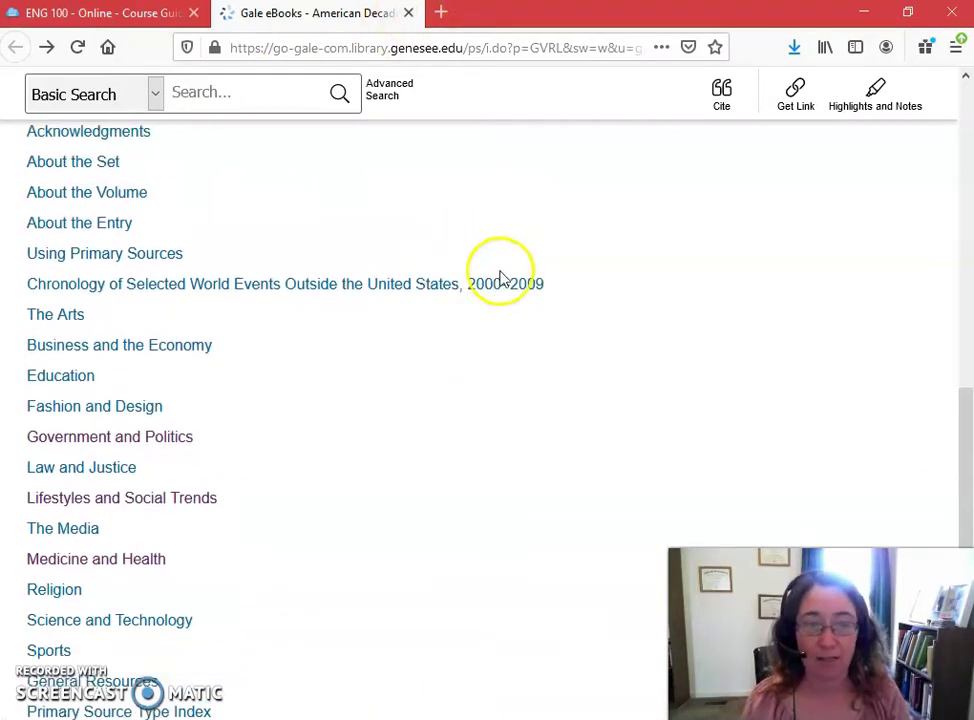
pyautogui.scroll(2, 555, 302)
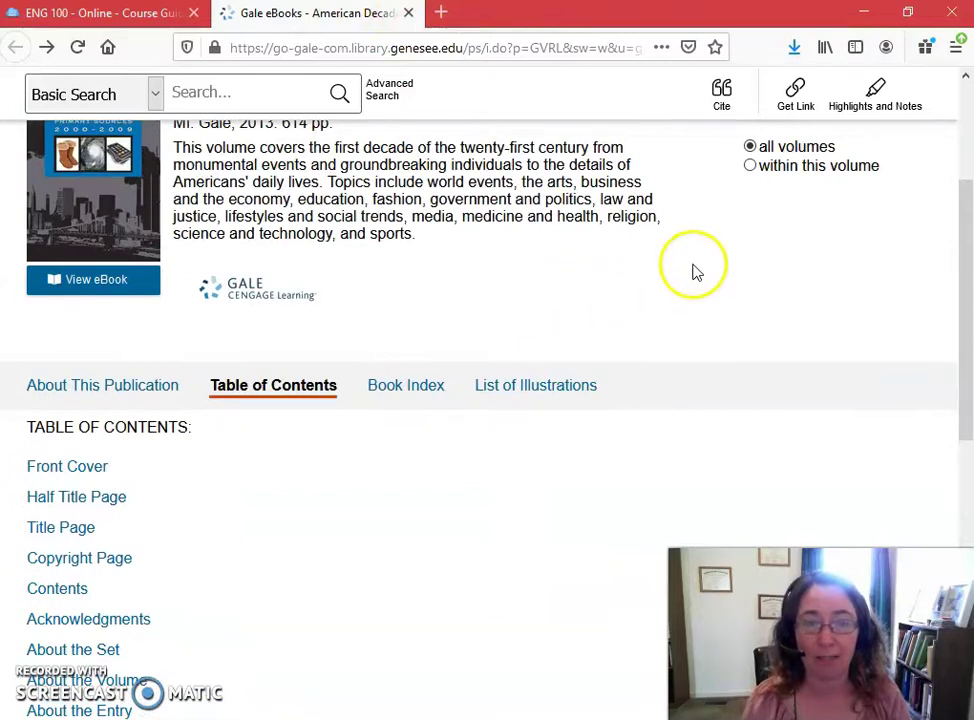
# Close the ebook tab and bring the ENG 100 guide's Birthday Assignment resource boxes into view
pyautogui.click(409, 13)
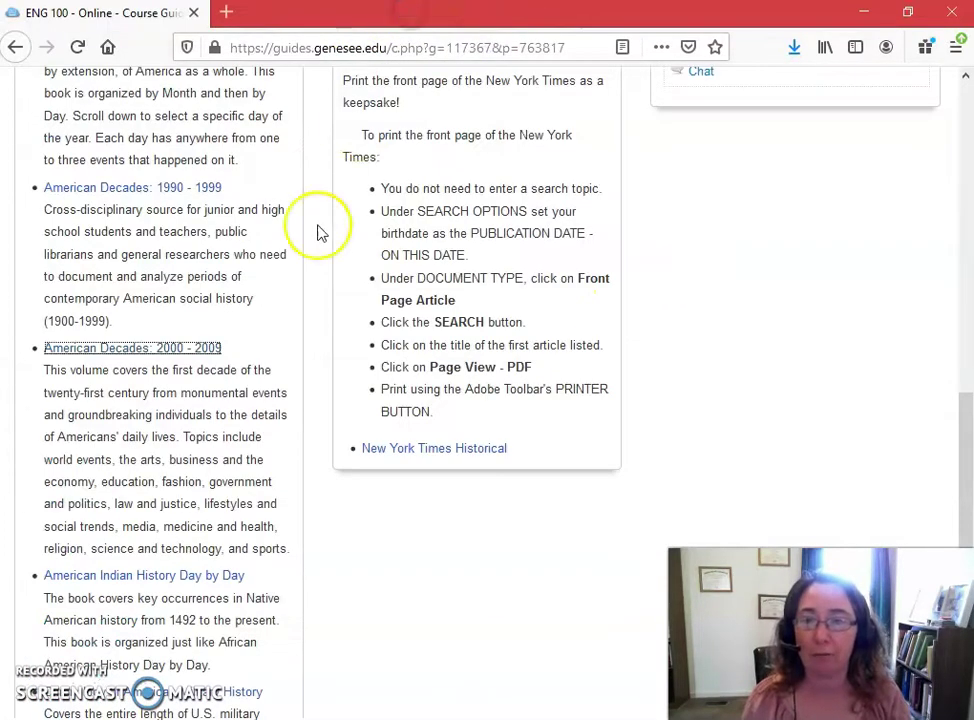
pyautogui.scroll(-5, 285, 372)
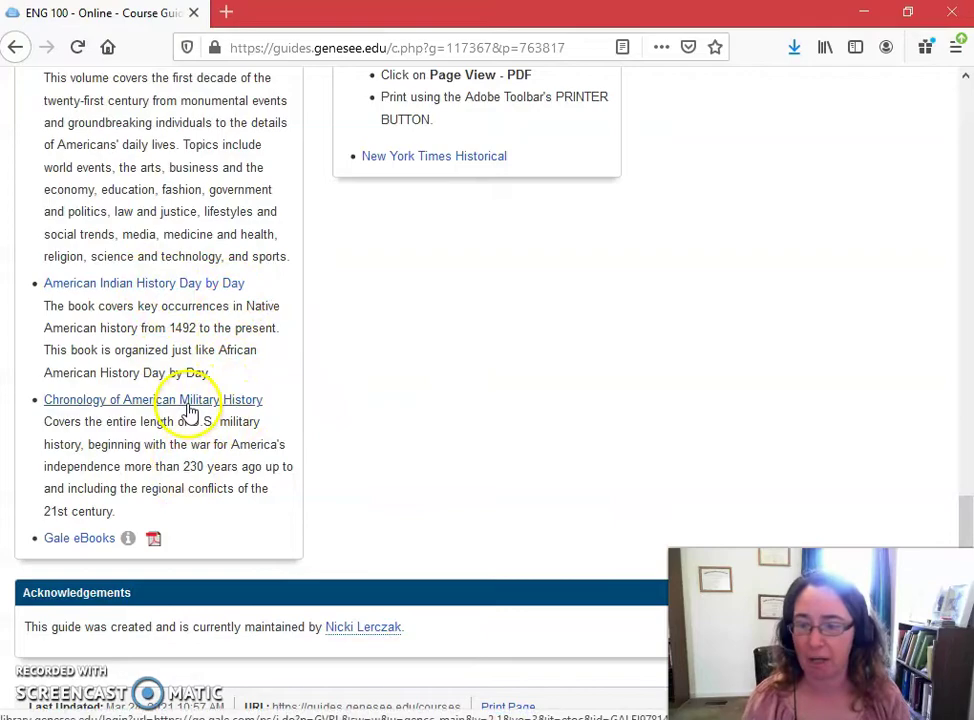
pyautogui.scroll(5, 293, 297)
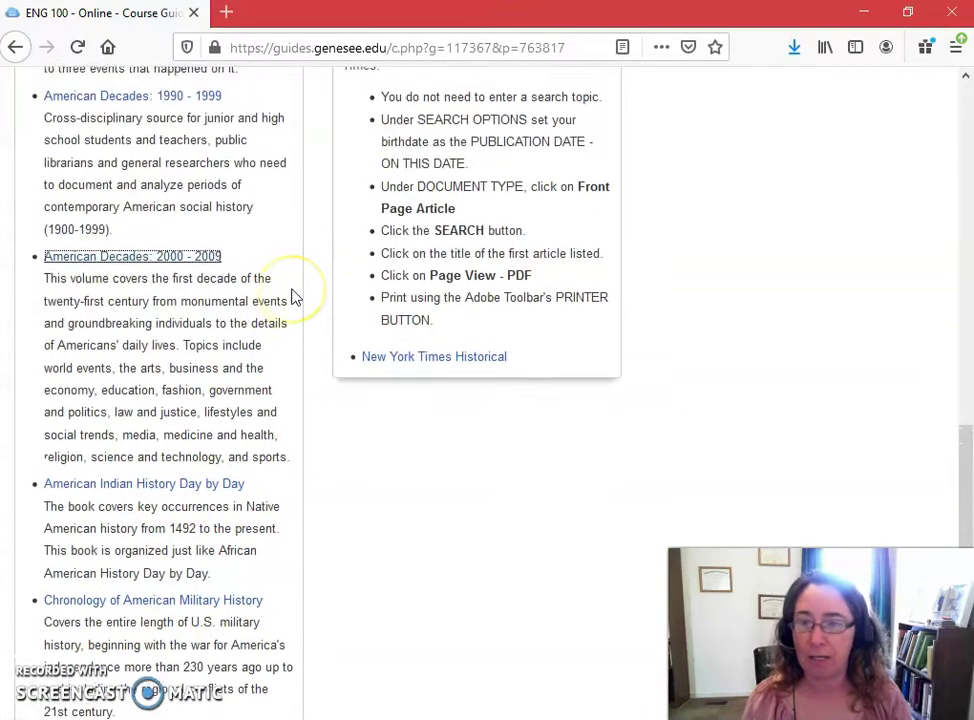
pyautogui.scroll(2, 293, 297)
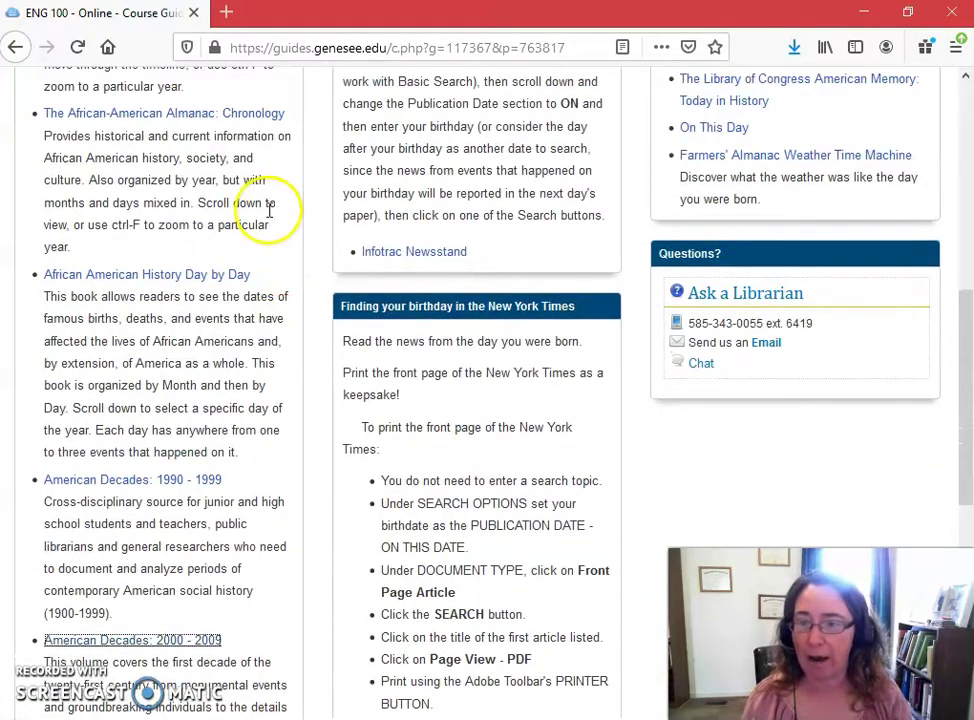
pyautogui.scroll(3, 272, 211)
pyautogui.scroll(1, 269, 210)
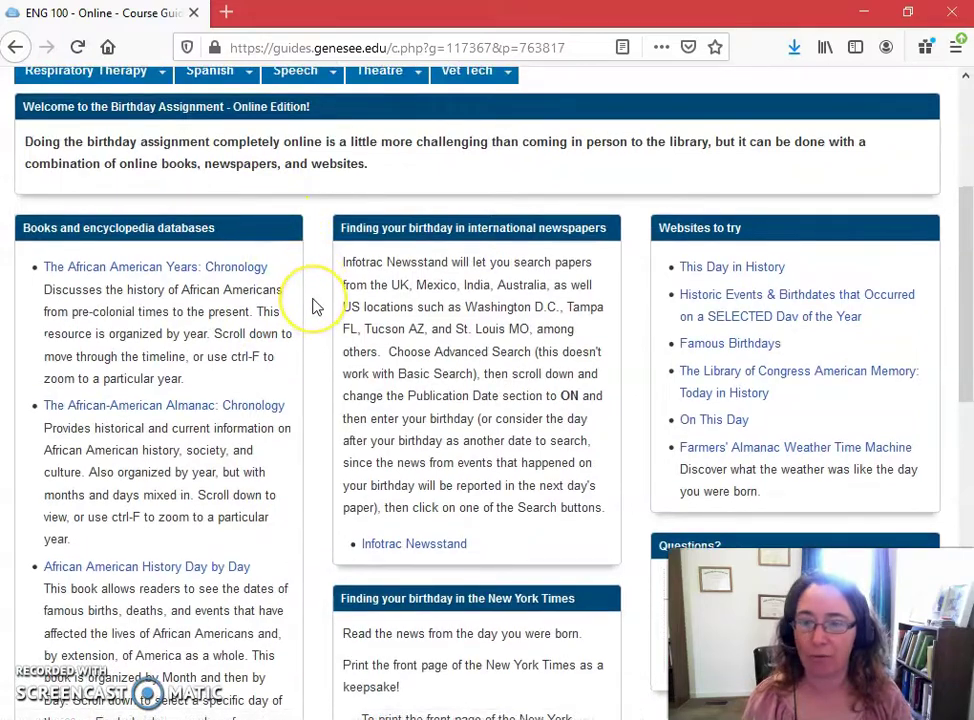
pyautogui.scroll(-1, 313, 306)
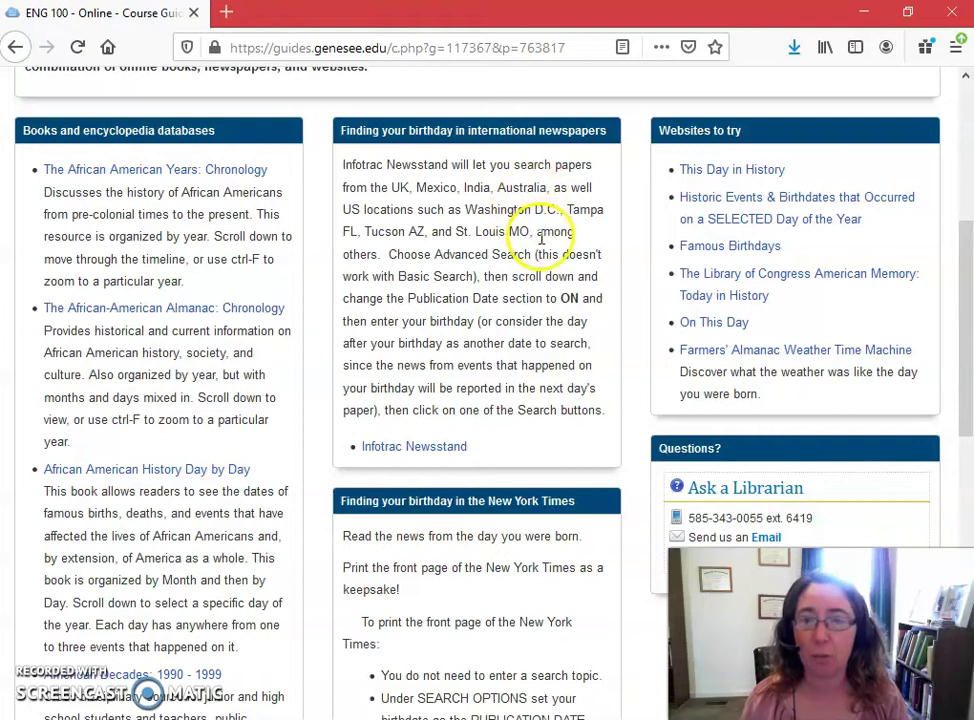
# Open the Infotrac Newsstand news database and its Advanced Search form
pyautogui.click(417, 449)
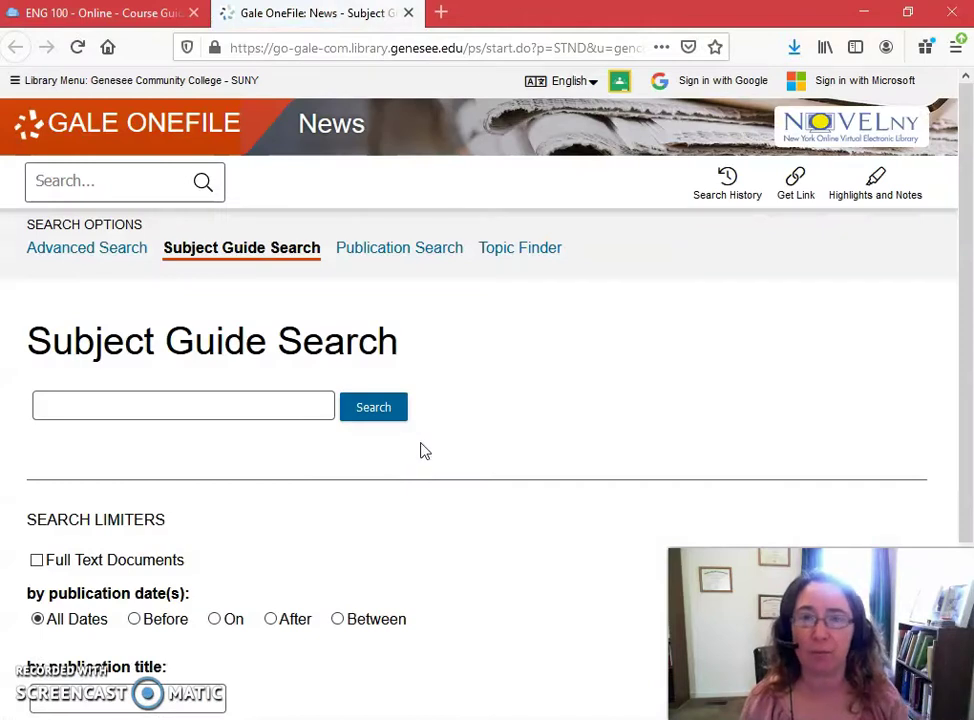
pyautogui.scroll(-2, 425, 452)
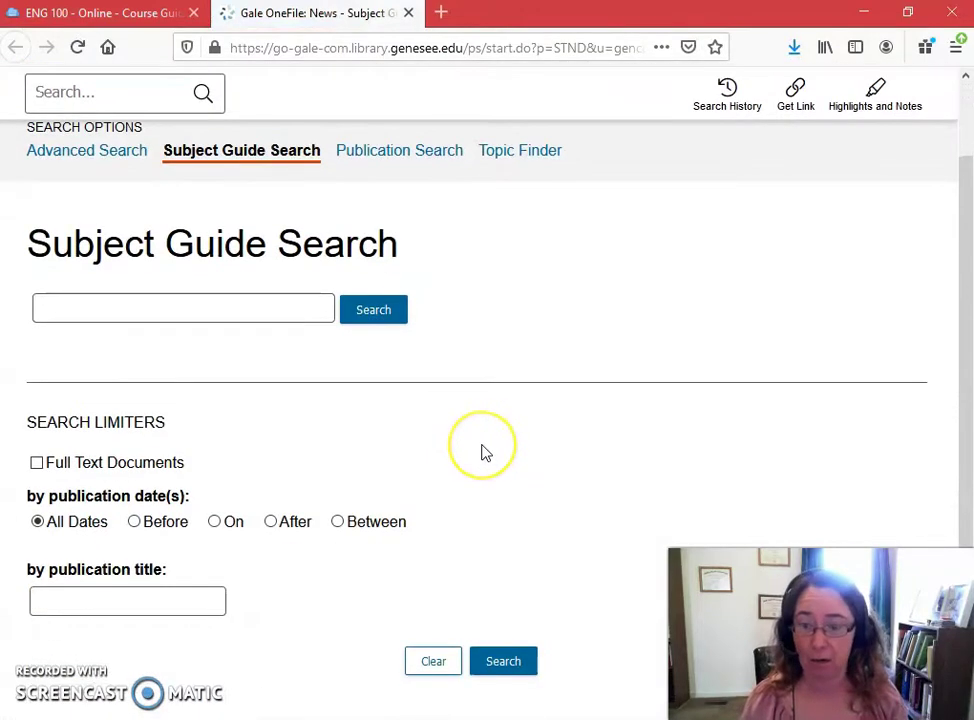
pyautogui.scroll(2, 484, 452)
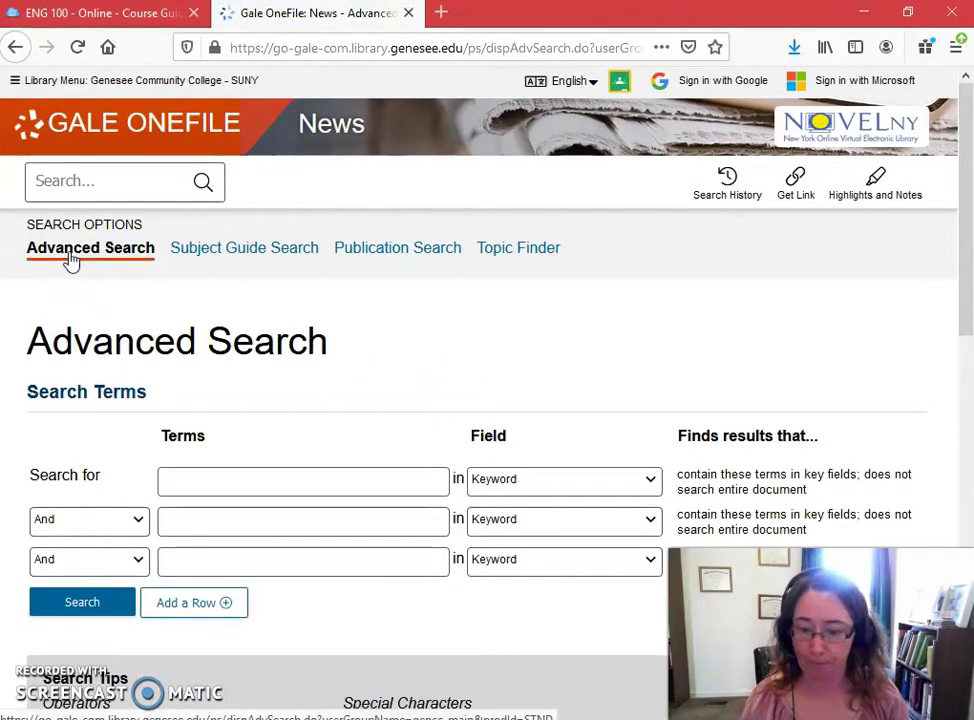
pyautogui.scroll(-5, 409, 352)
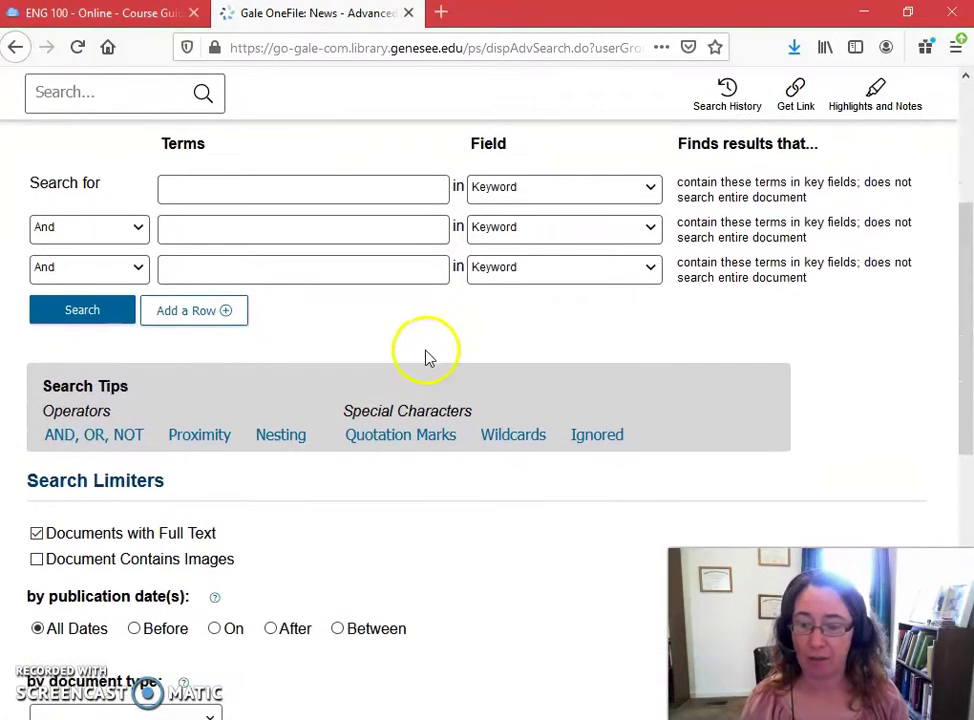
pyautogui.scroll(-2, 428, 358)
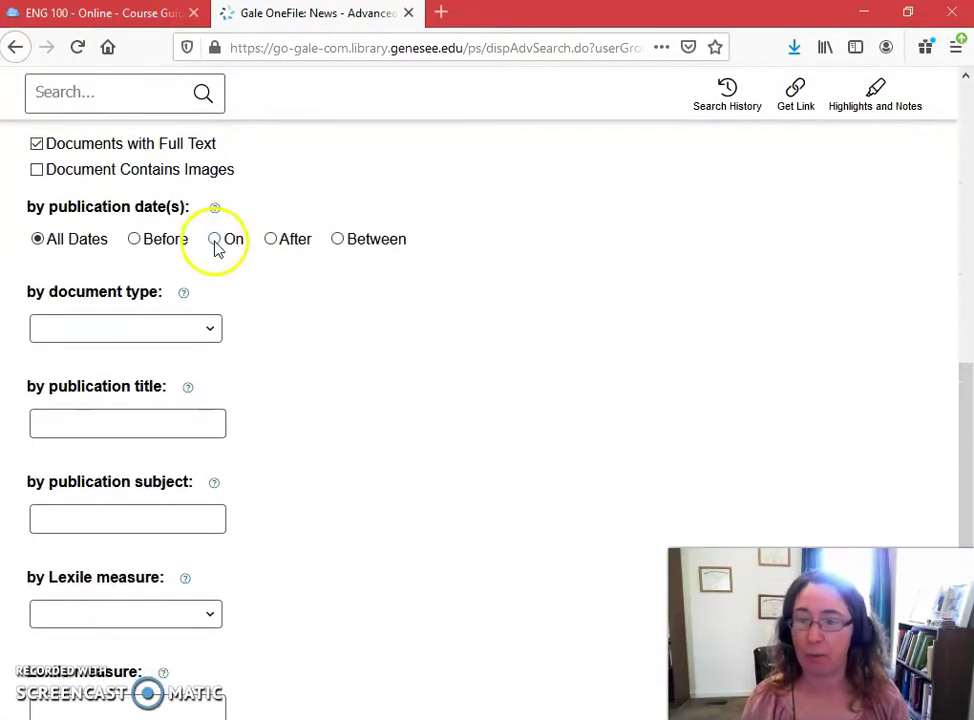
# Limit publication date to On 25 March 2002
pyautogui.click(215, 240)
pyautogui.click(111, 279)
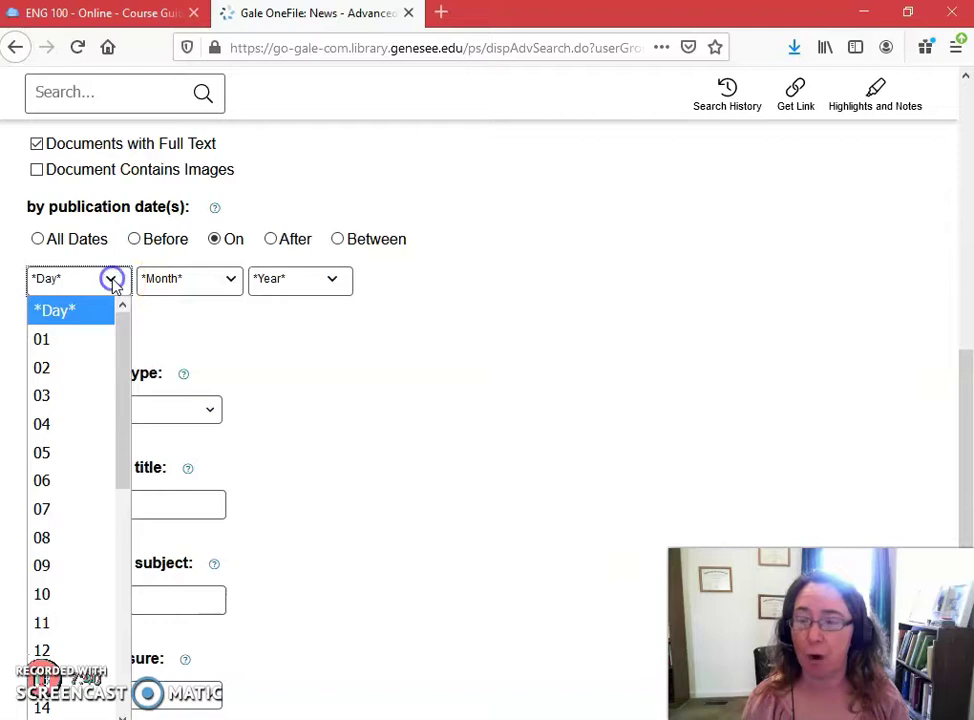
pyautogui.scroll(-3, 87, 552)
pyautogui.scroll(-3, 83, 550)
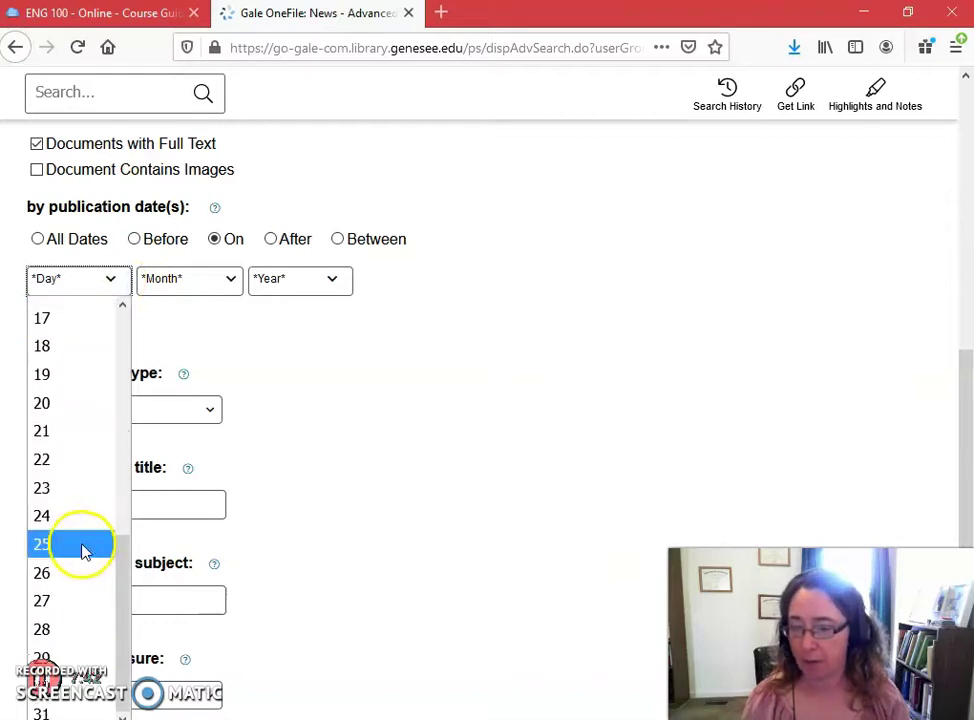
pyautogui.click(53, 543)
pyautogui.click(222, 278)
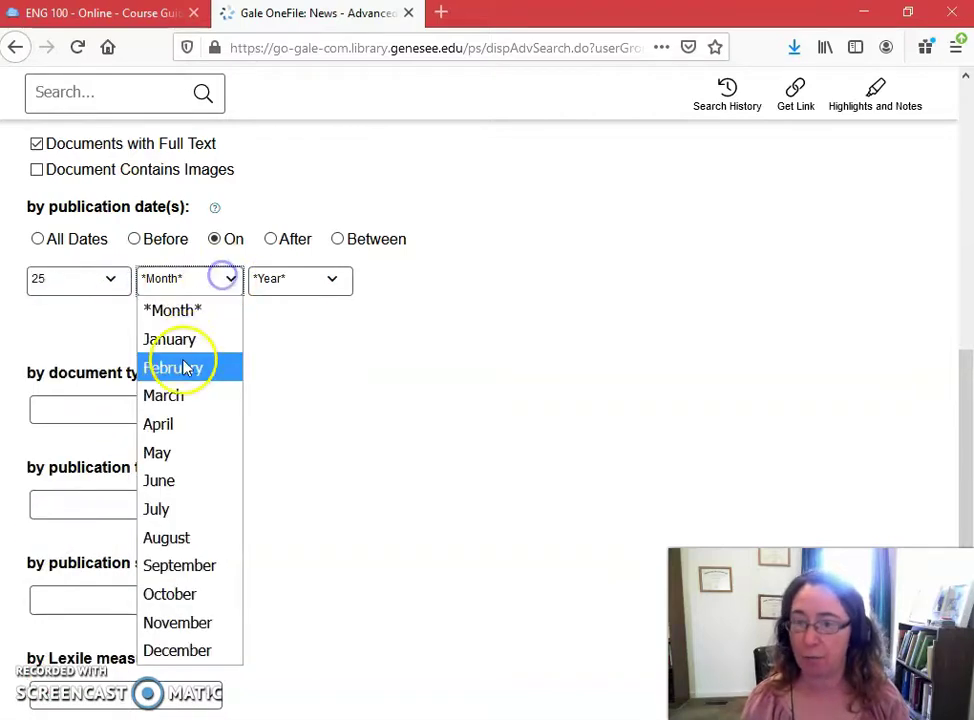
pyautogui.click(166, 396)
pyautogui.click(328, 279)
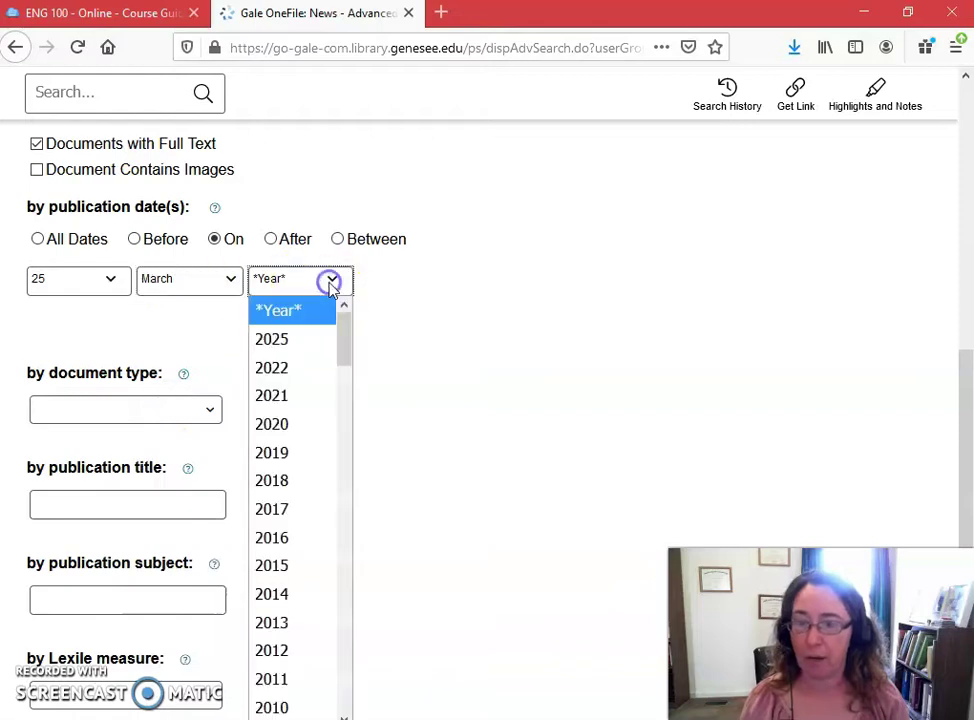
pyautogui.scroll(-1, 297, 428)
pyautogui.scroll(-3, 295, 428)
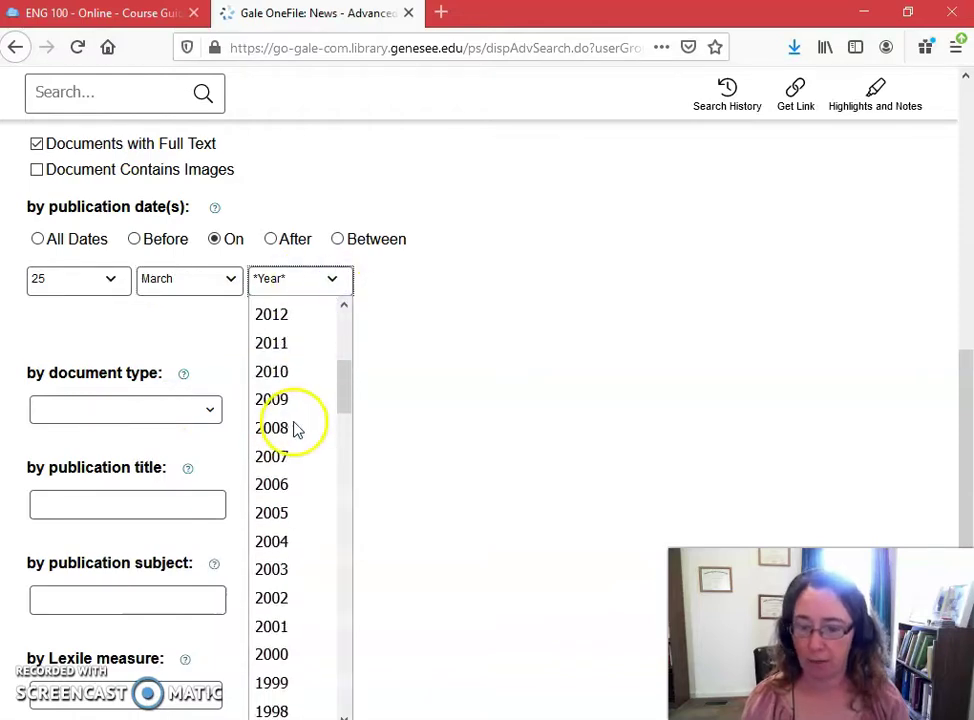
pyautogui.click(290, 601)
pyautogui.scroll(5, 446, 387)
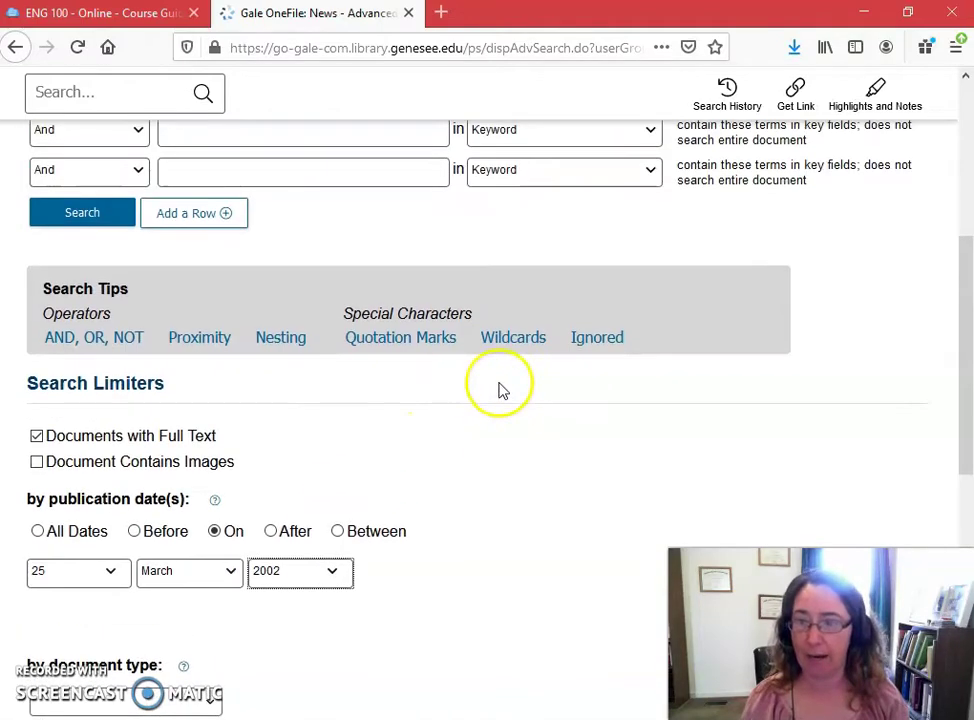
pyautogui.scroll(1, 481, 383)
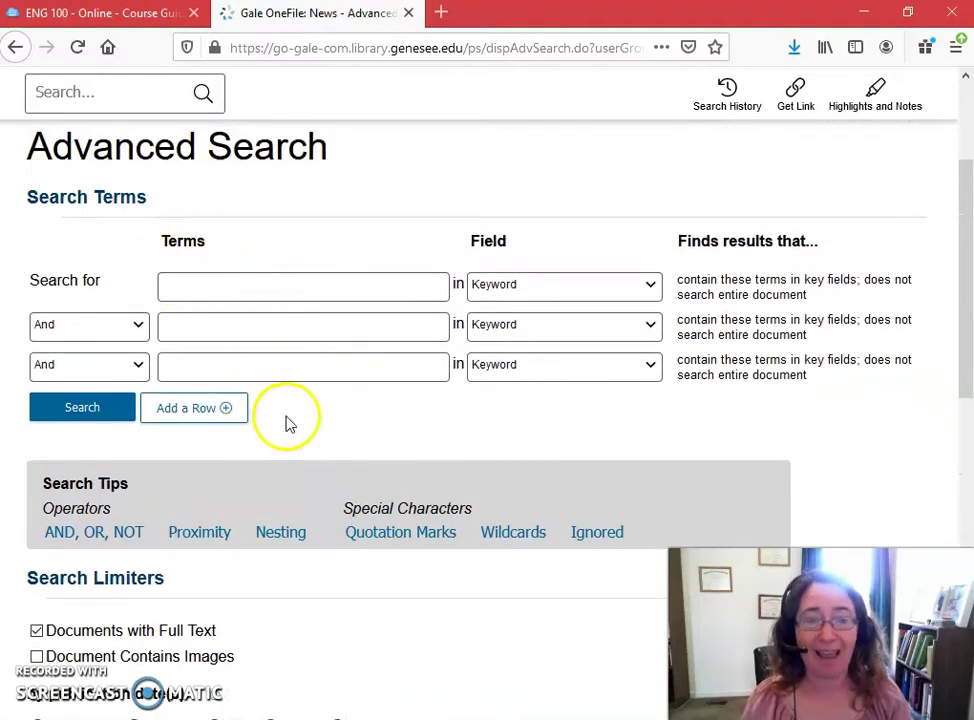
# Run the 25 March 2002 search and filter by publication title Daily Telegraph (Sydney), leaving 175 articles
pyautogui.click(80, 408)
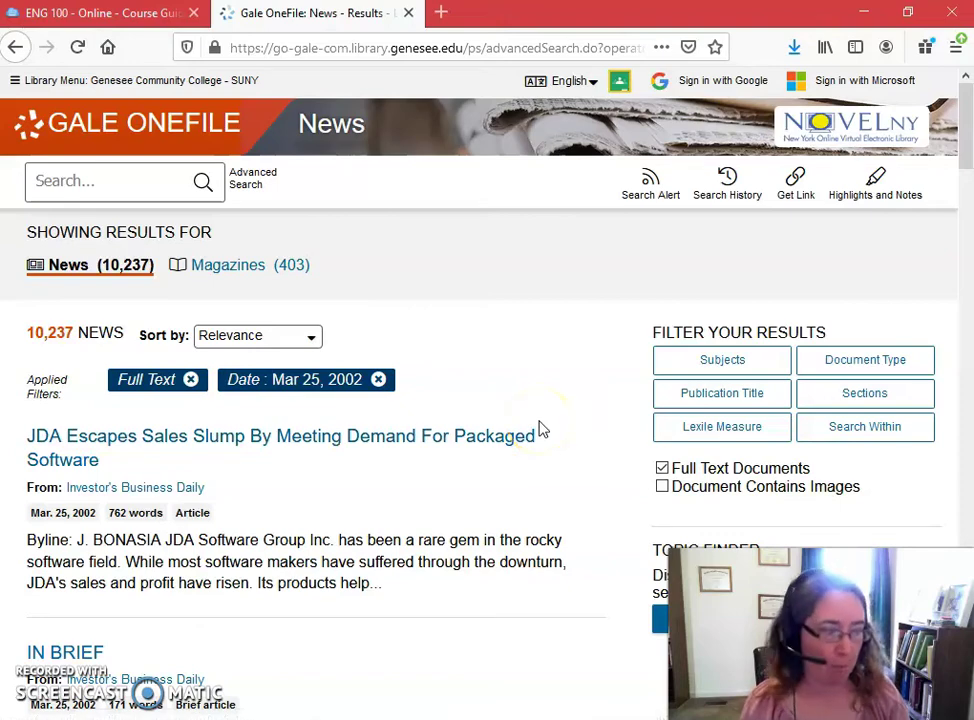
pyautogui.click(711, 400)
pyautogui.scroll(-3, 617, 449)
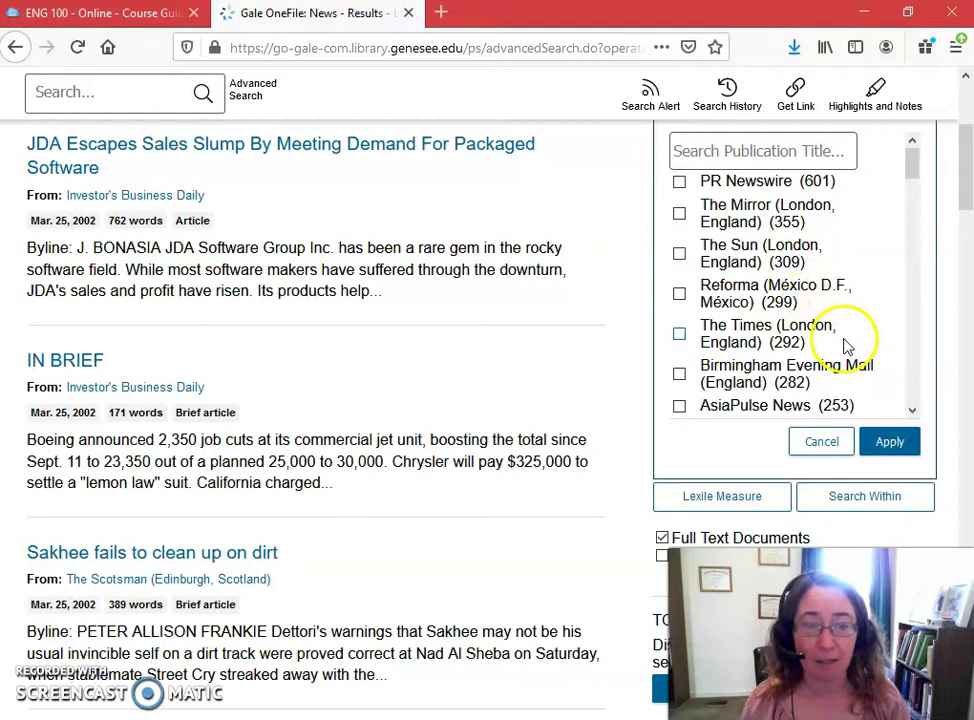
pyautogui.click(910, 409)
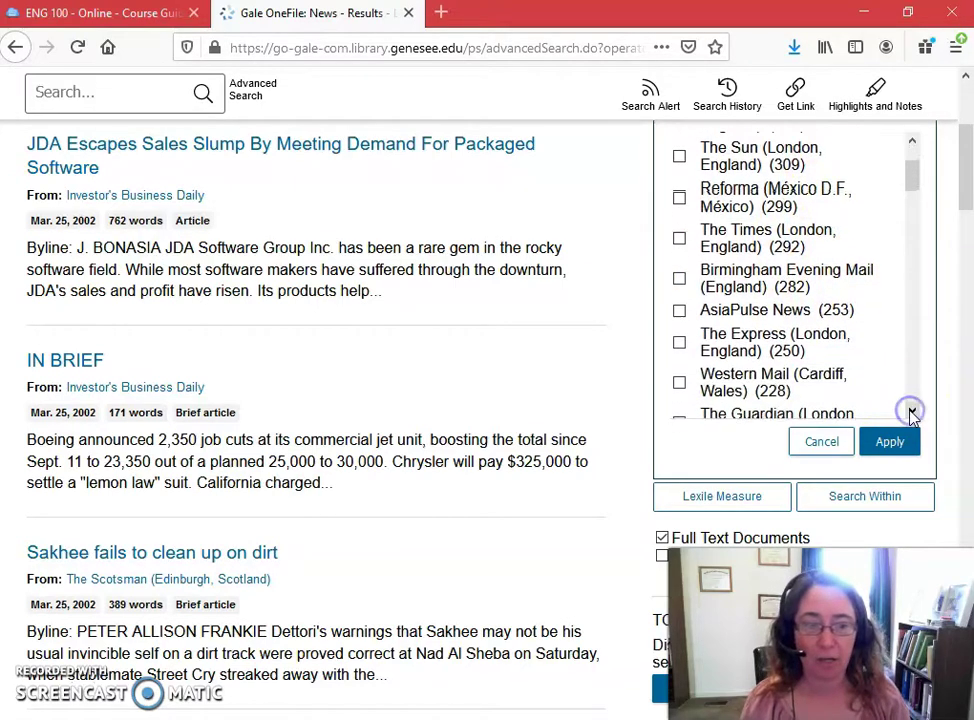
pyautogui.moveTo(910, 410); pyautogui.dragTo(911, 413)
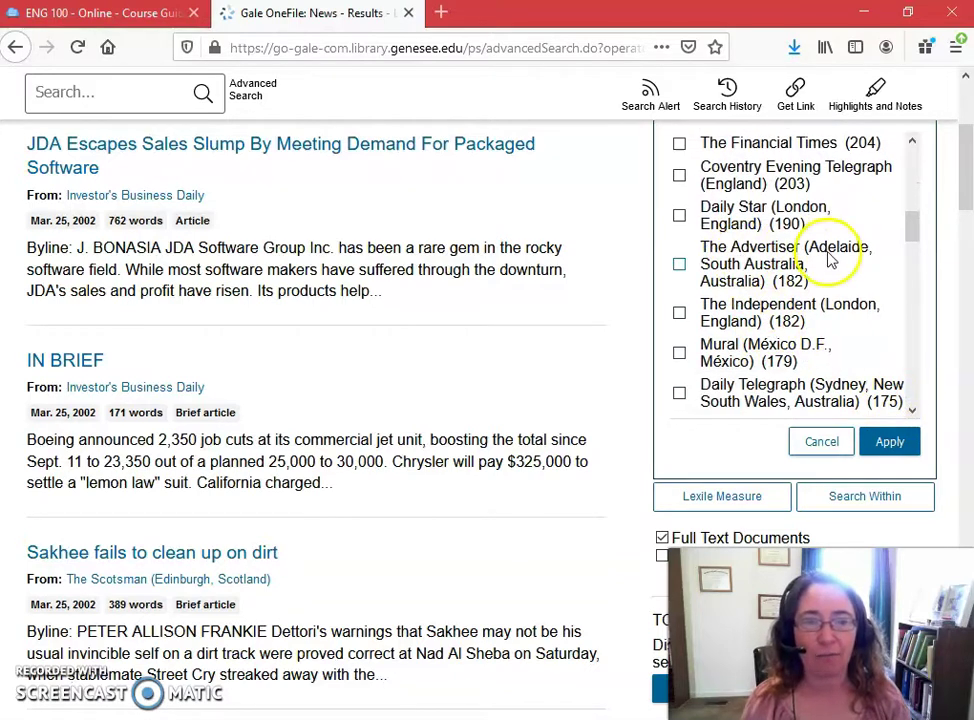
pyautogui.click(911, 410)
pyautogui.click(911, 410)
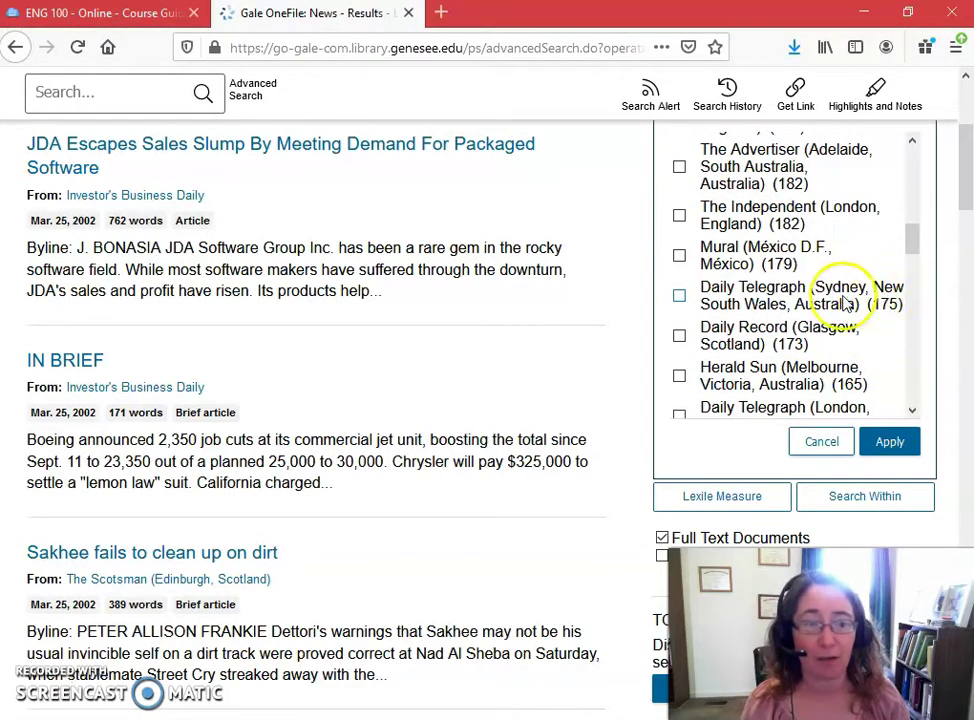
pyautogui.click(886, 441)
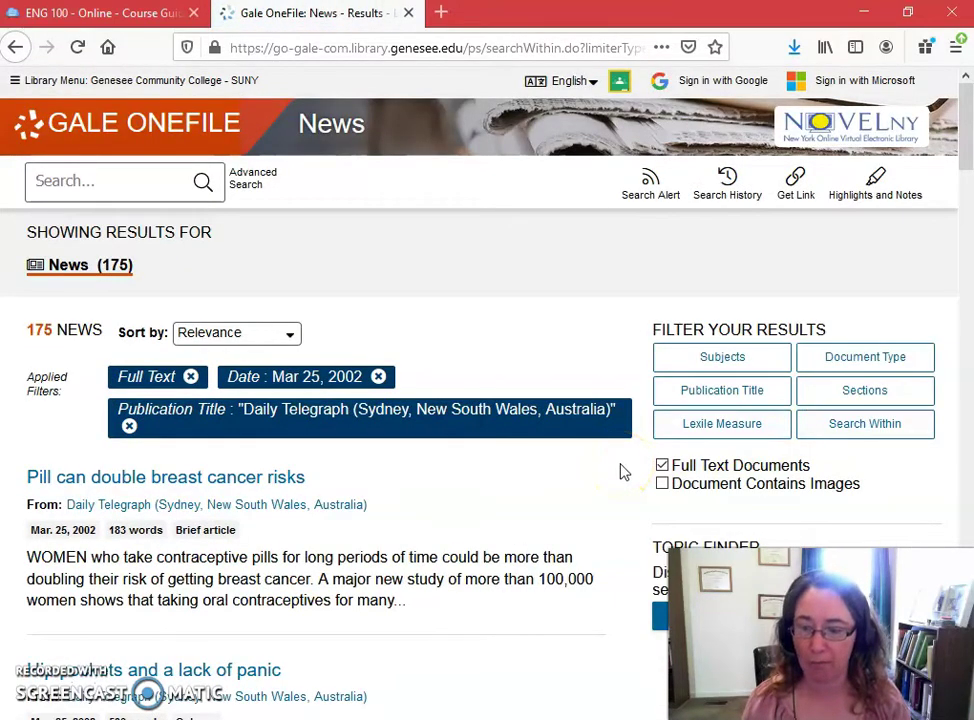
# Apply a 'Letter to the editor' document type filter to the results
pyautogui.scroll(-2, 620, 470)
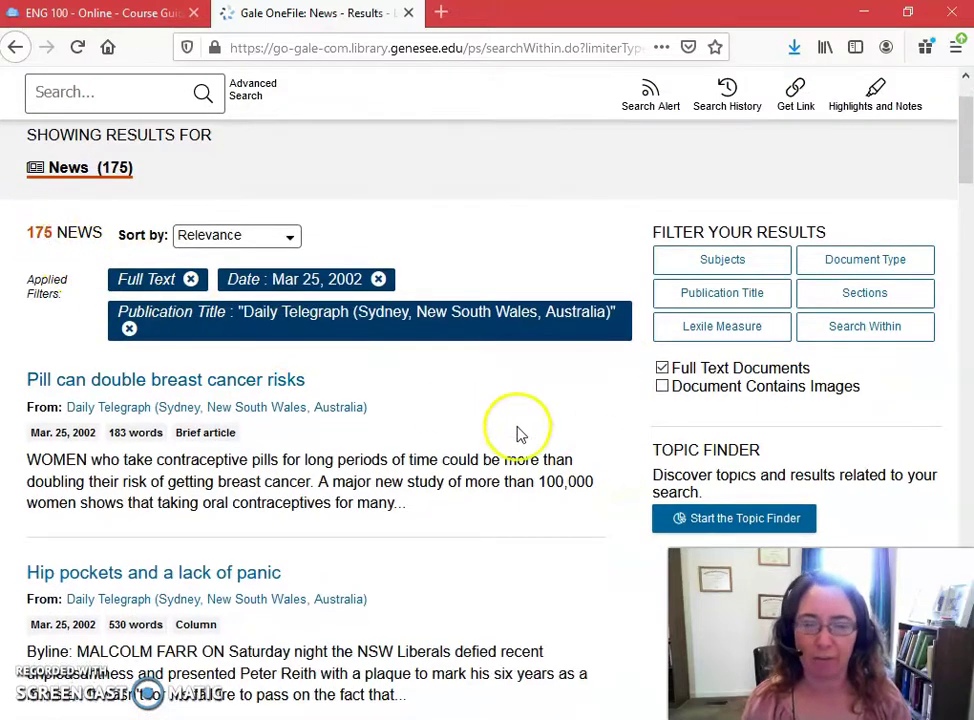
pyautogui.scroll(-6, 548, 452)
pyautogui.scroll(8, 548, 452)
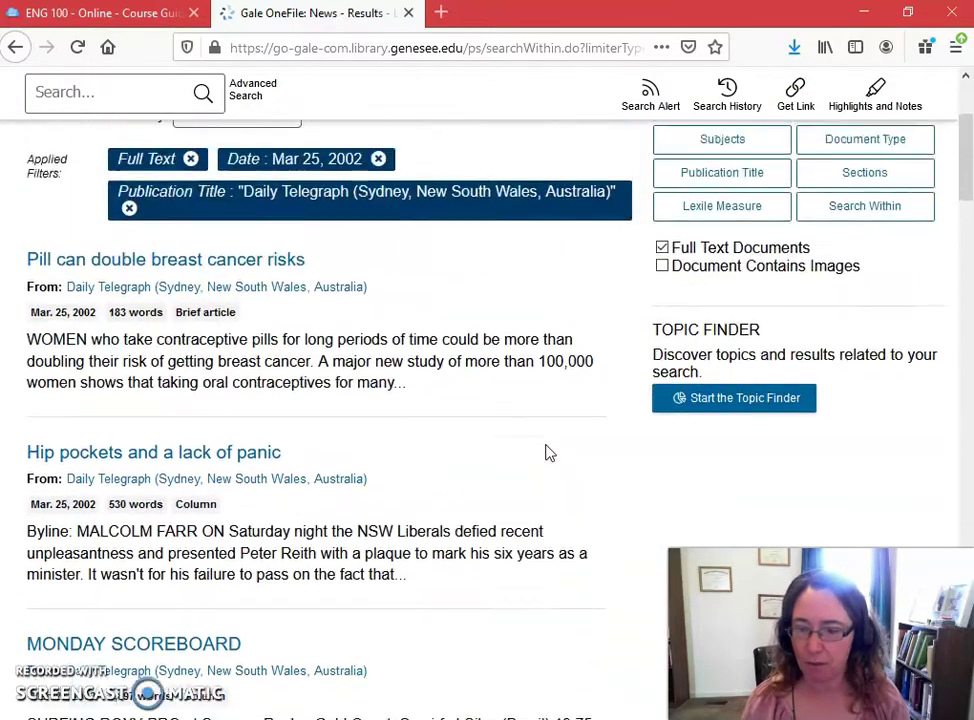
pyautogui.click(866, 262)
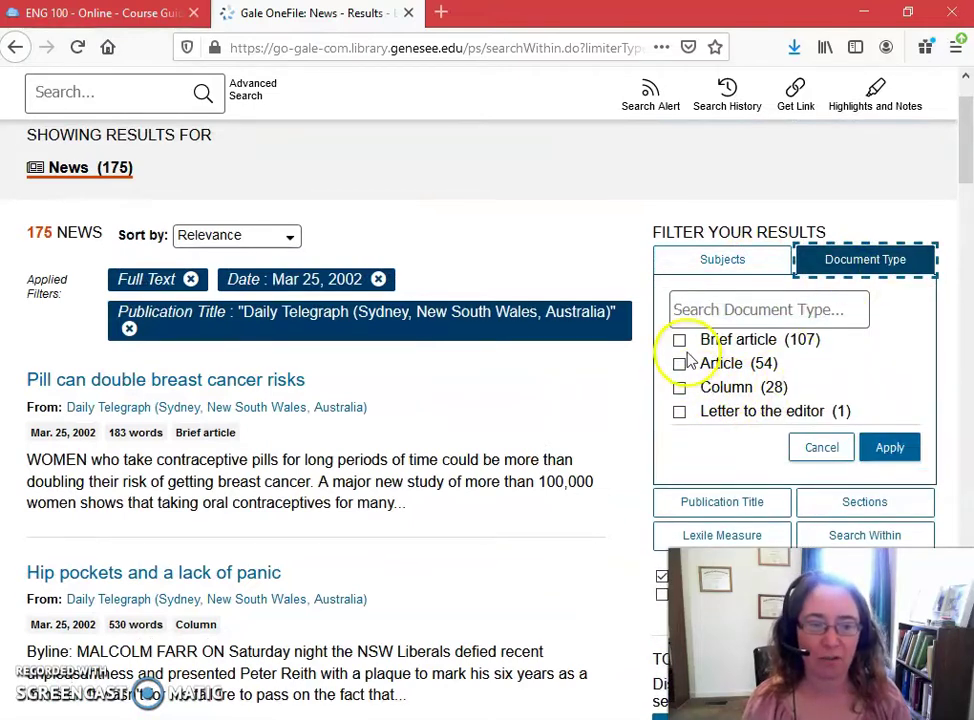
pyautogui.click(680, 412)
pyautogui.click(889, 448)
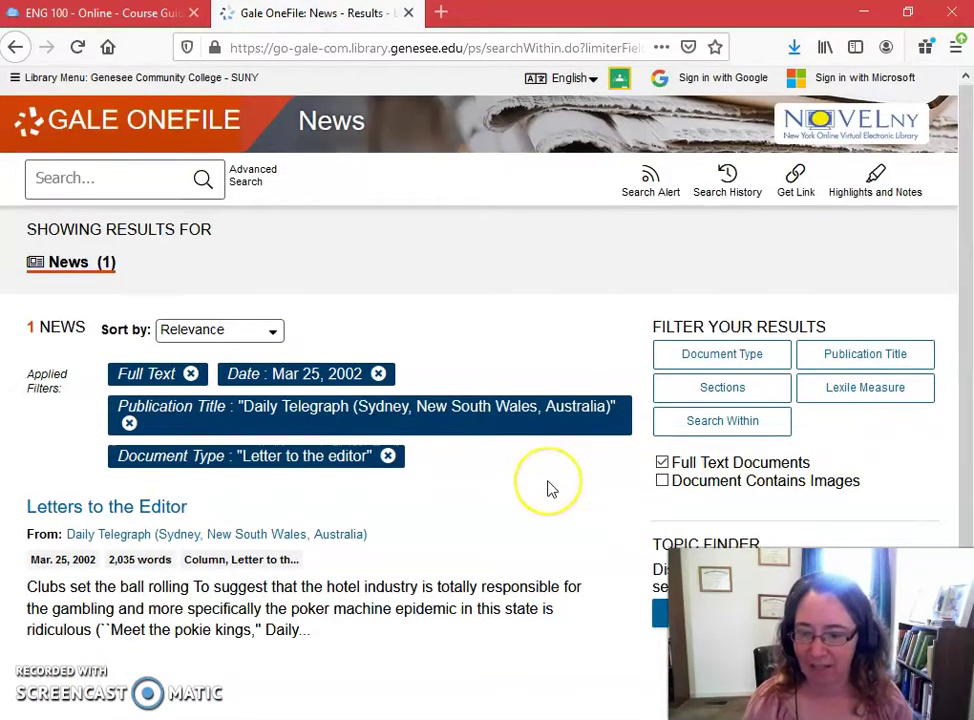
pyautogui.scroll(-3, 548, 489)
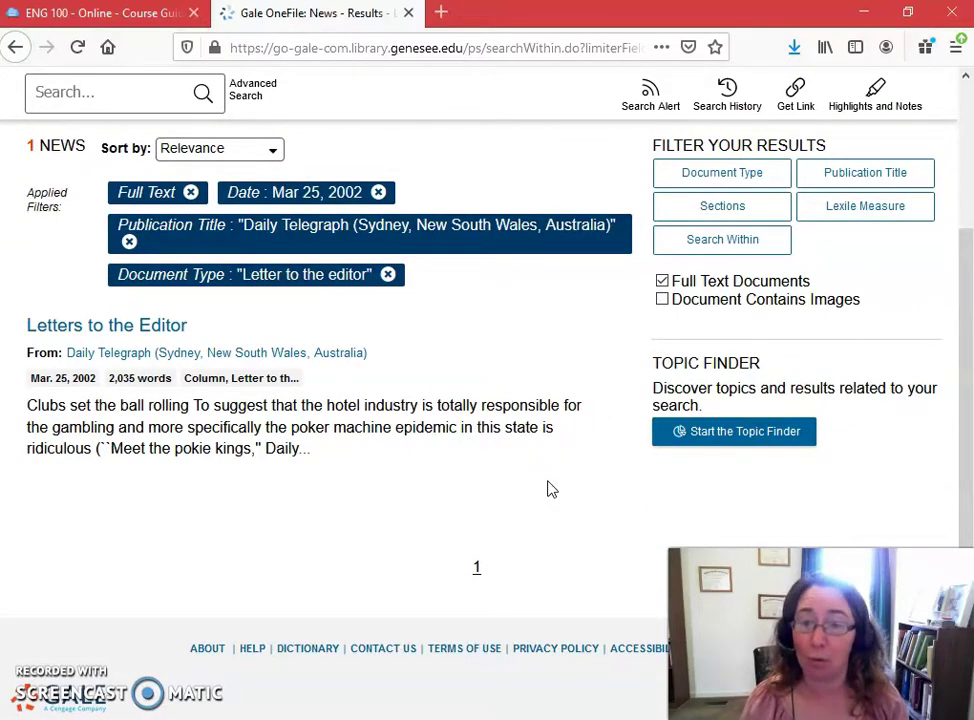
# Remove the Letter to the editor filter, restoring all 10,237 items; browse document types without applying any
pyautogui.click(389, 275)
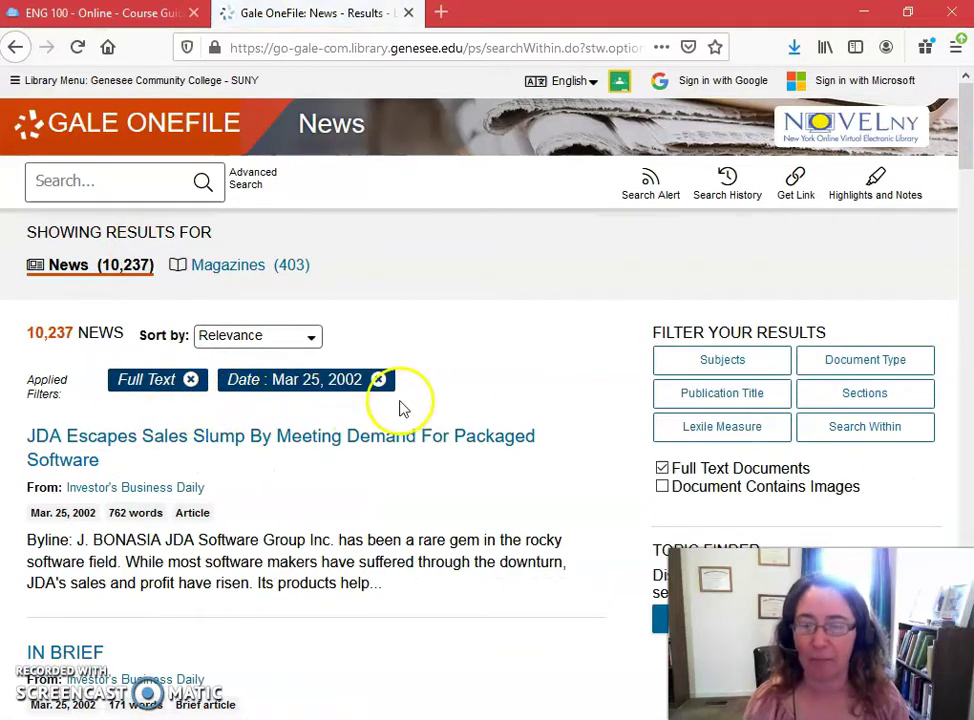
pyautogui.click(866, 366)
pyautogui.scroll(-2, 940, 372)
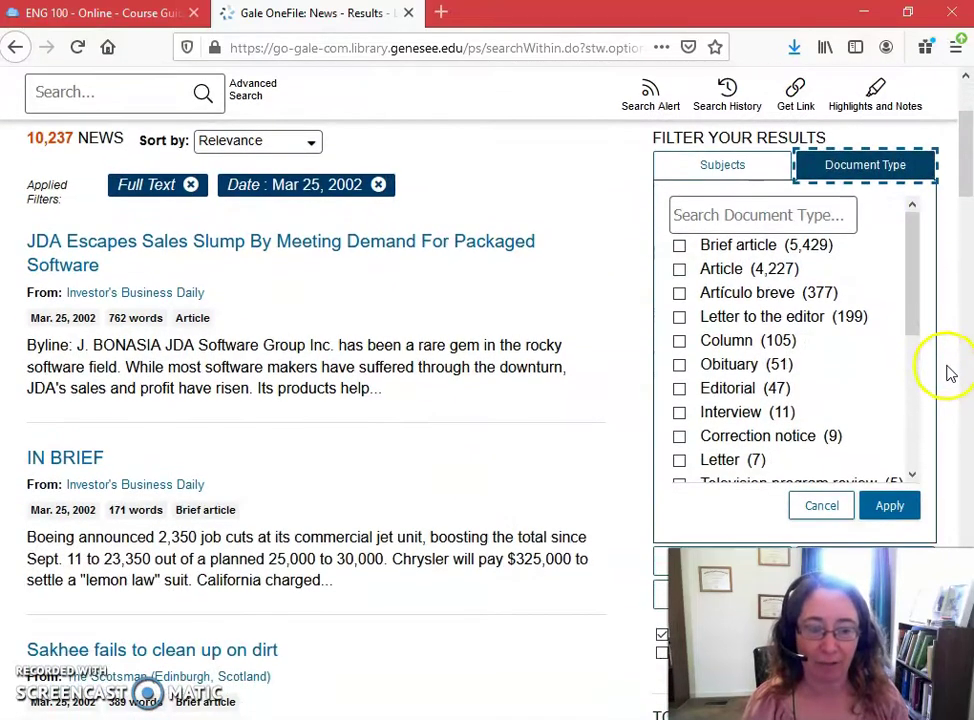
pyautogui.click(913, 304)
pyautogui.moveTo(913, 304); pyautogui.dragTo(922, 459)
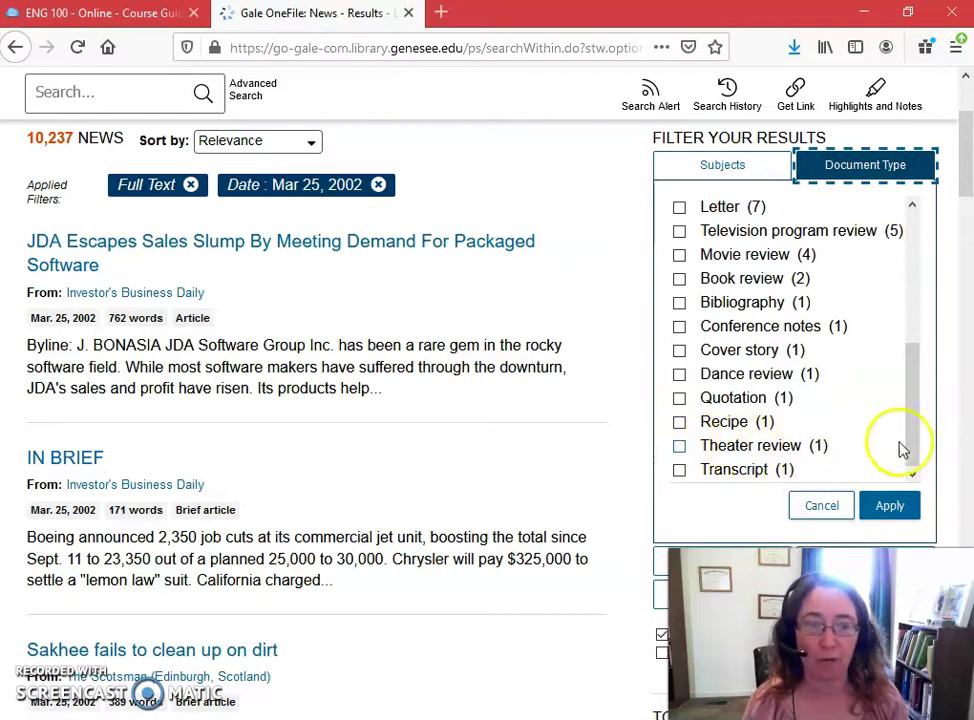
pyautogui.moveTo(913, 406); pyautogui.dragTo(915, 344)
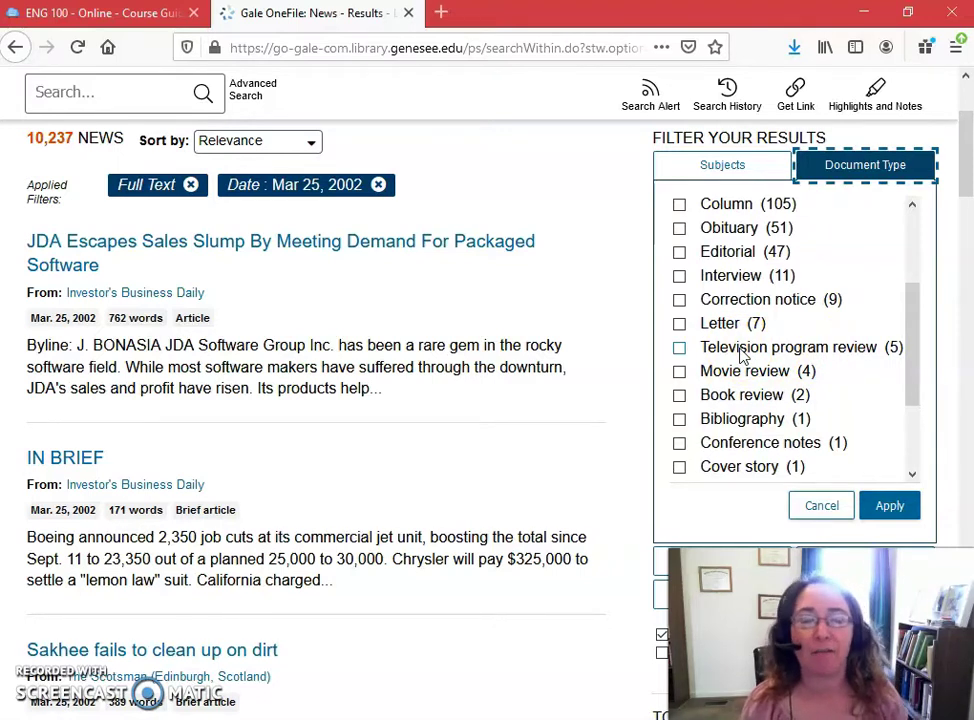
pyautogui.click(824, 507)
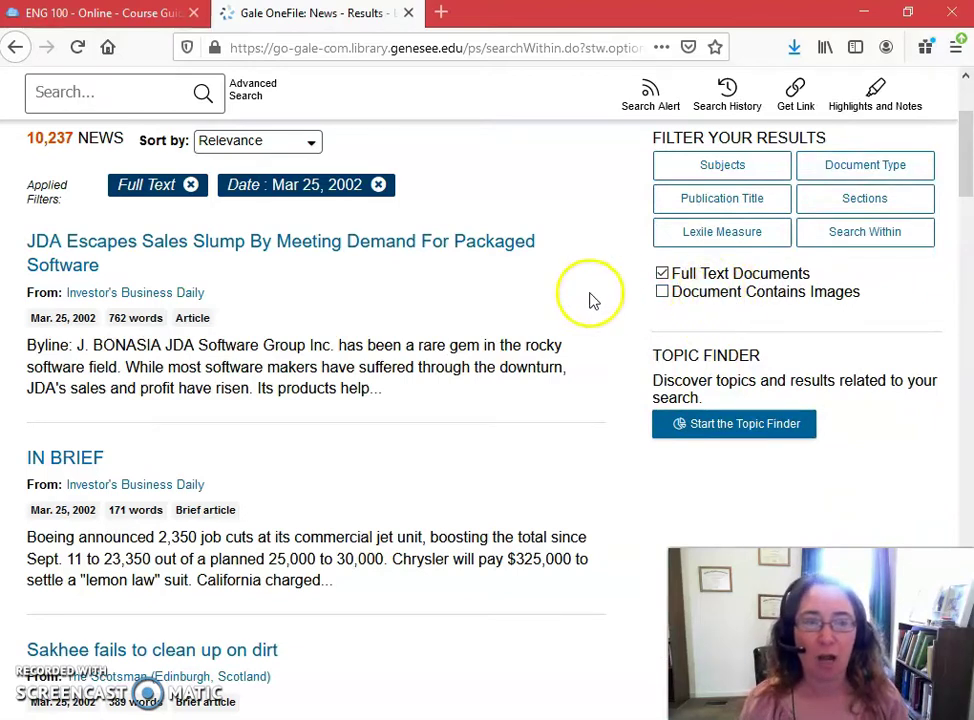
pyautogui.click(864, 232)
# Search within results for 'cats' and open 'King of fat cats faces lean time'
pyautogui.click(748, 282)
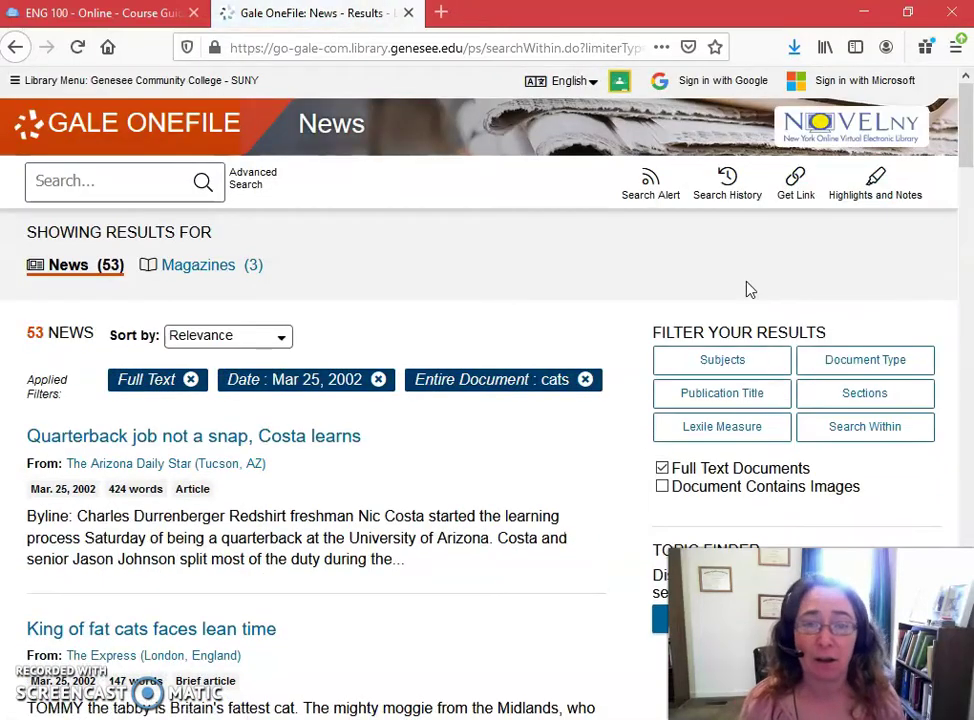
pyautogui.scroll(-3, 543, 474)
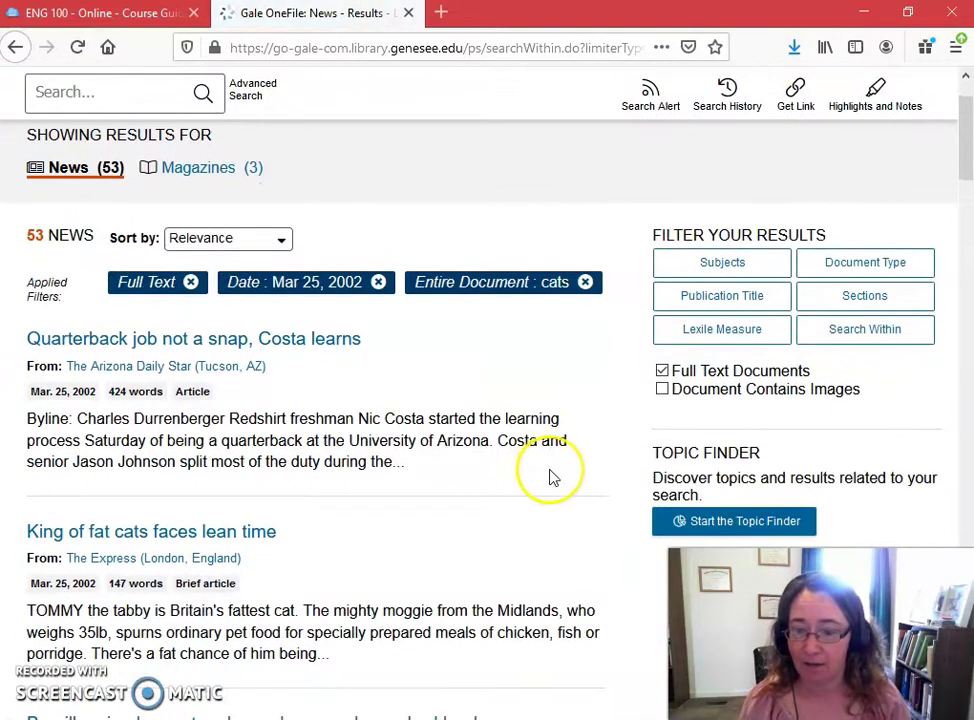
pyautogui.scroll(-2, 551, 477)
pyautogui.scroll(-4, 553, 477)
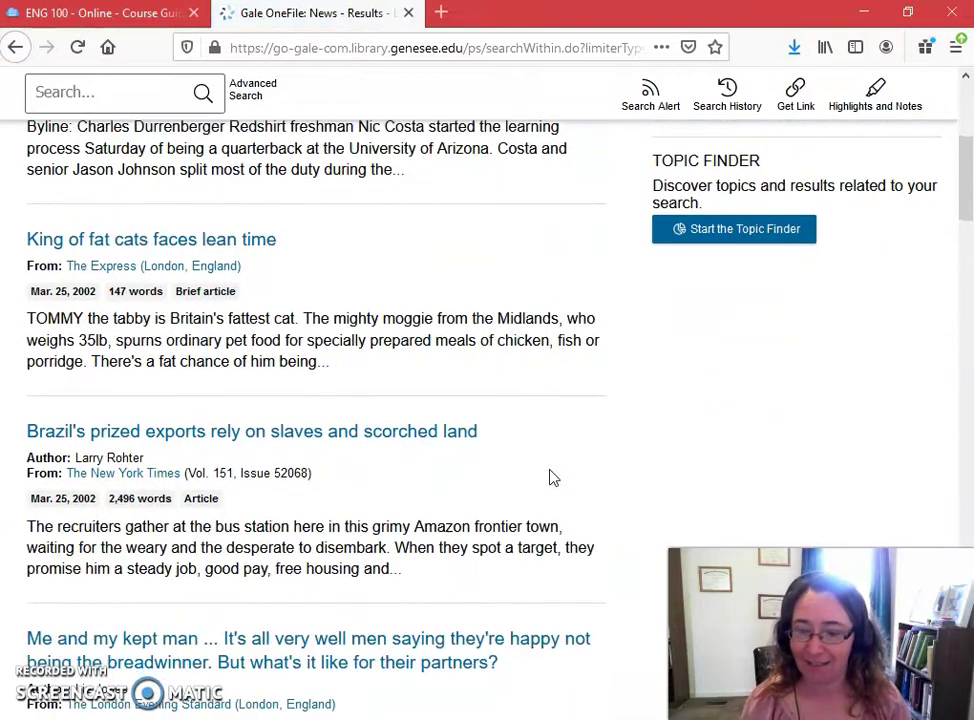
pyautogui.scroll(-2, 553, 477)
pyautogui.scroll(10, 553, 477)
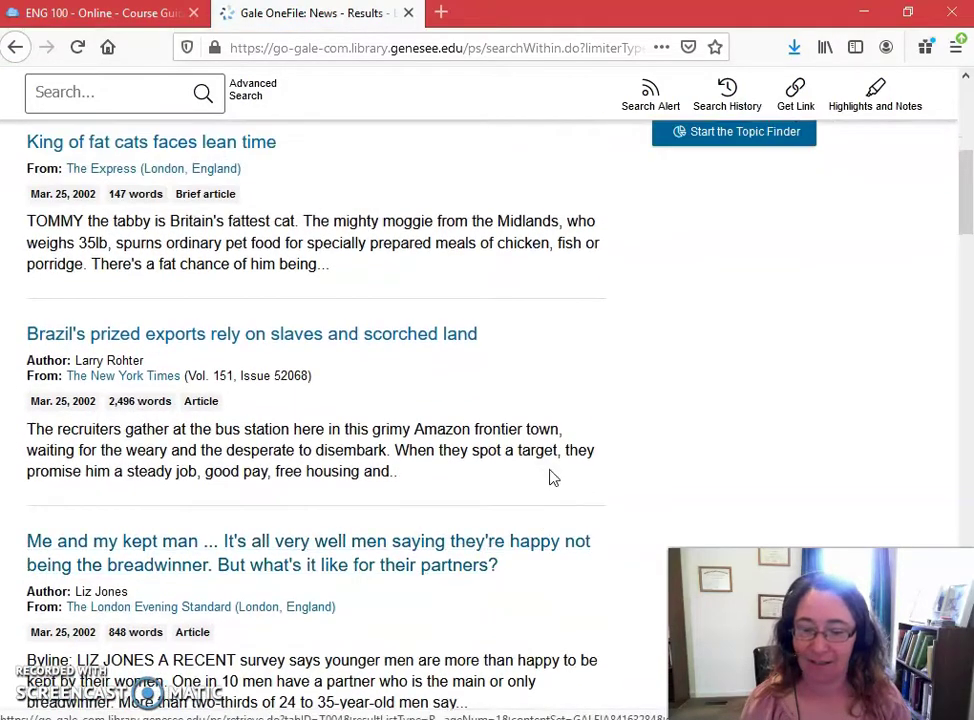
pyautogui.scroll(2, 553, 477)
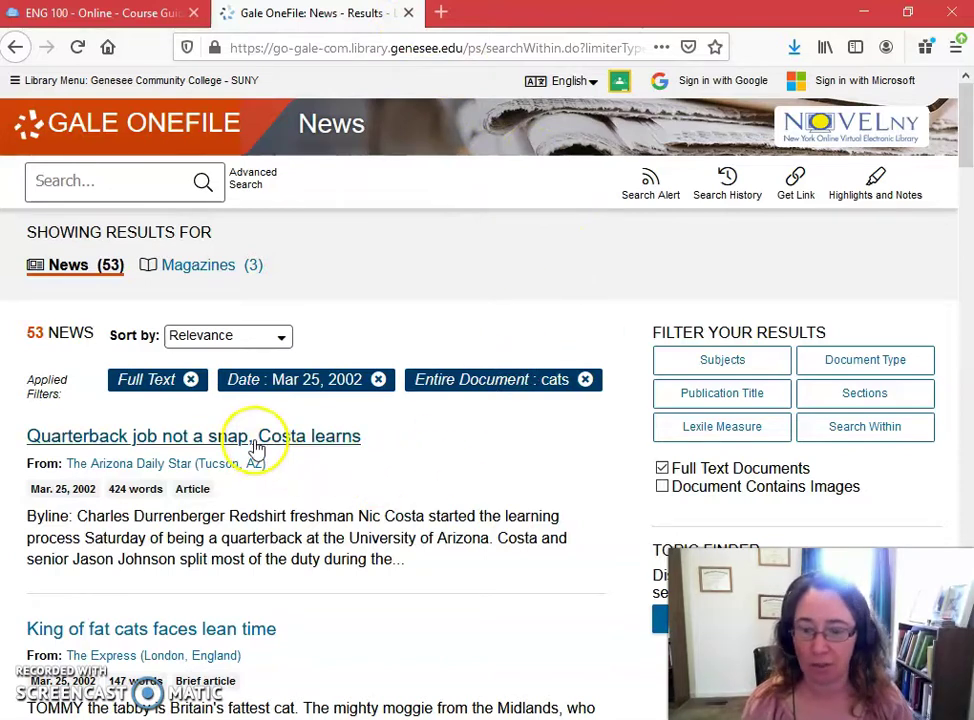
pyautogui.scroll(-3, 391, 554)
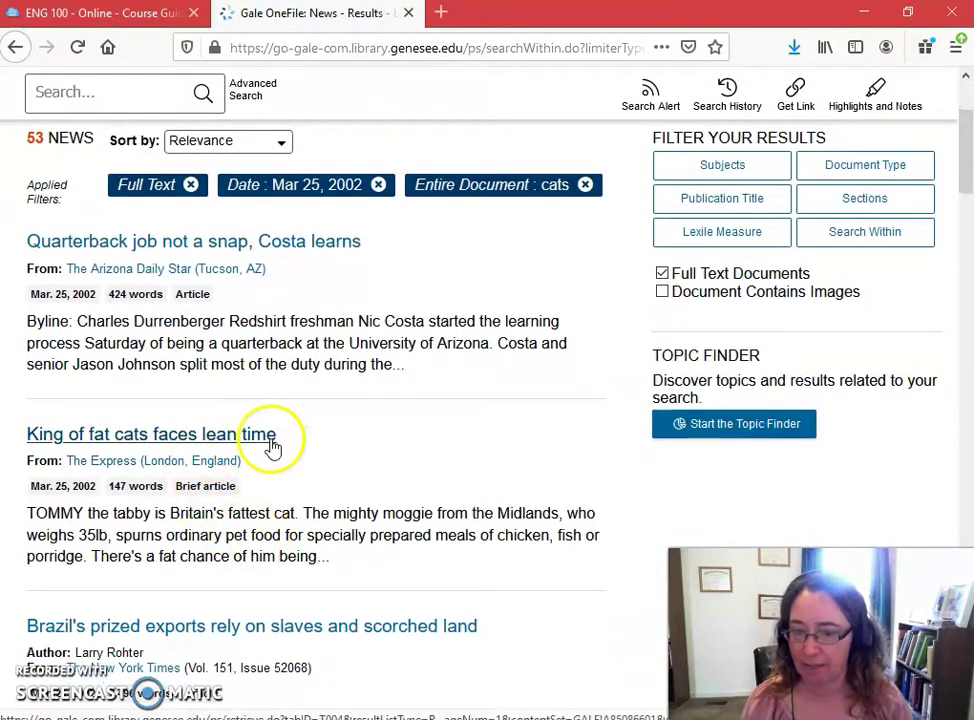
pyautogui.click(150, 441)
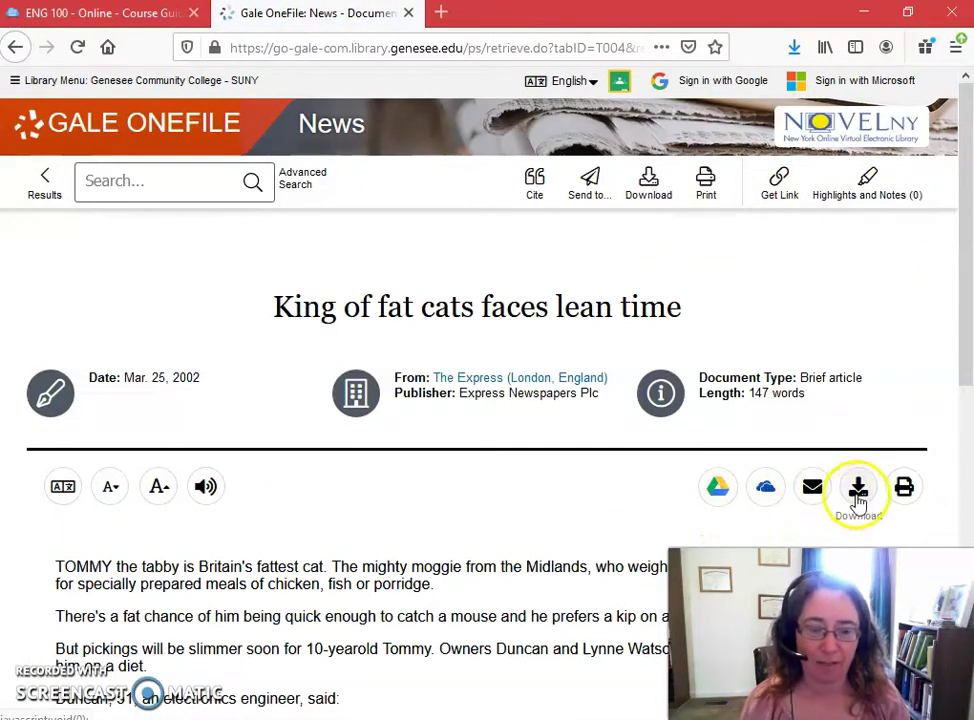
# Close the Gale article tab and go to ProQuest Historical Newspapers: The New York Times
pyautogui.click(408, 13)
pyautogui.scroll(-3, 641, 387)
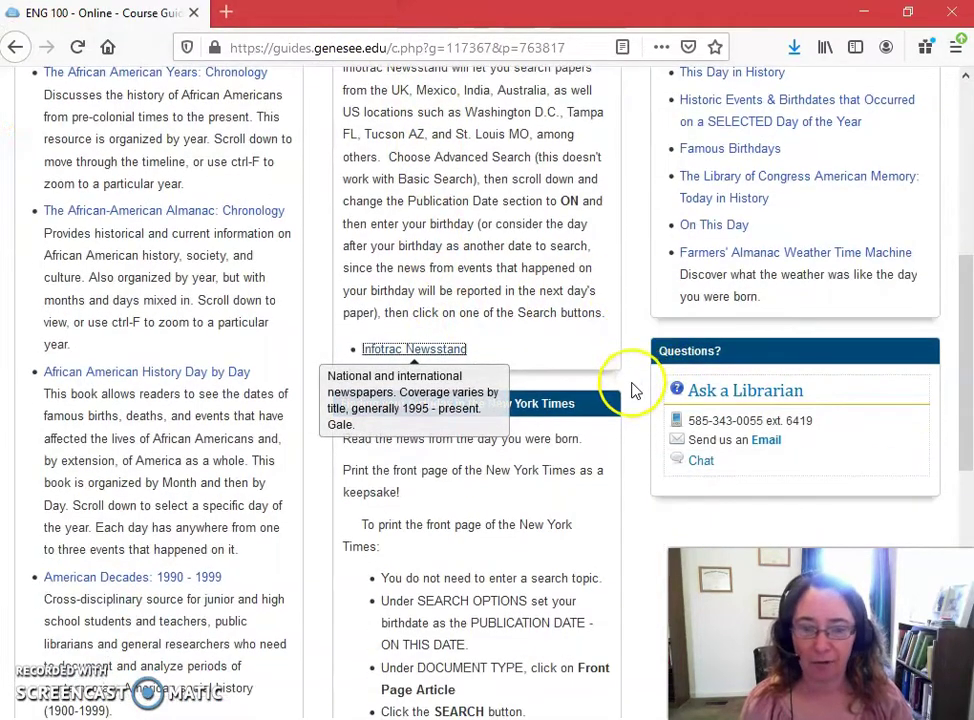
pyautogui.scroll(-1, 631, 390)
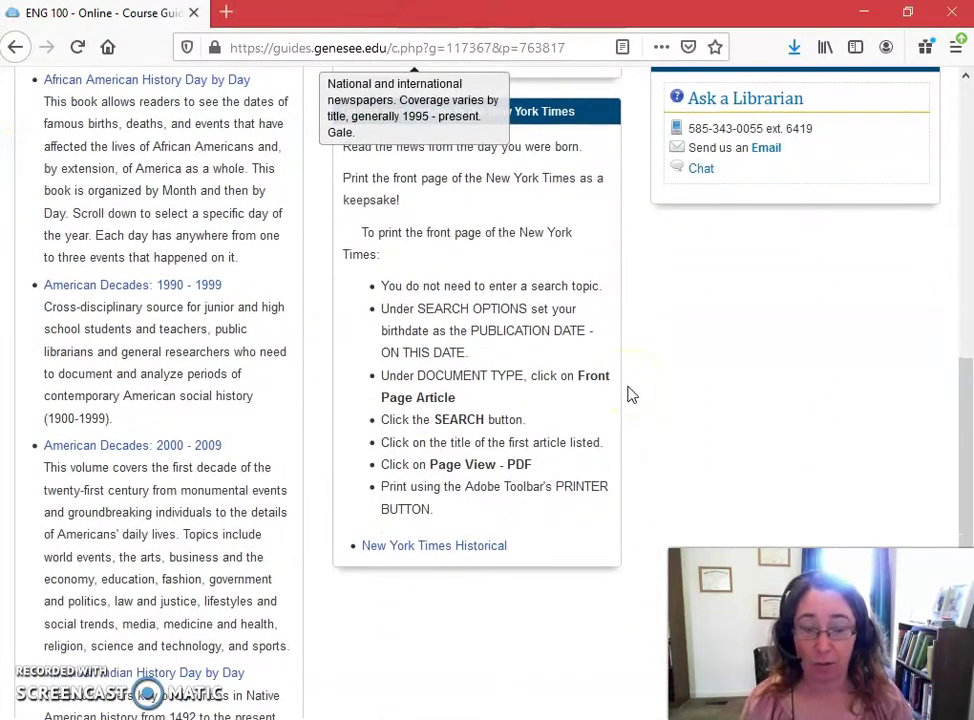
pyautogui.click(434, 546)
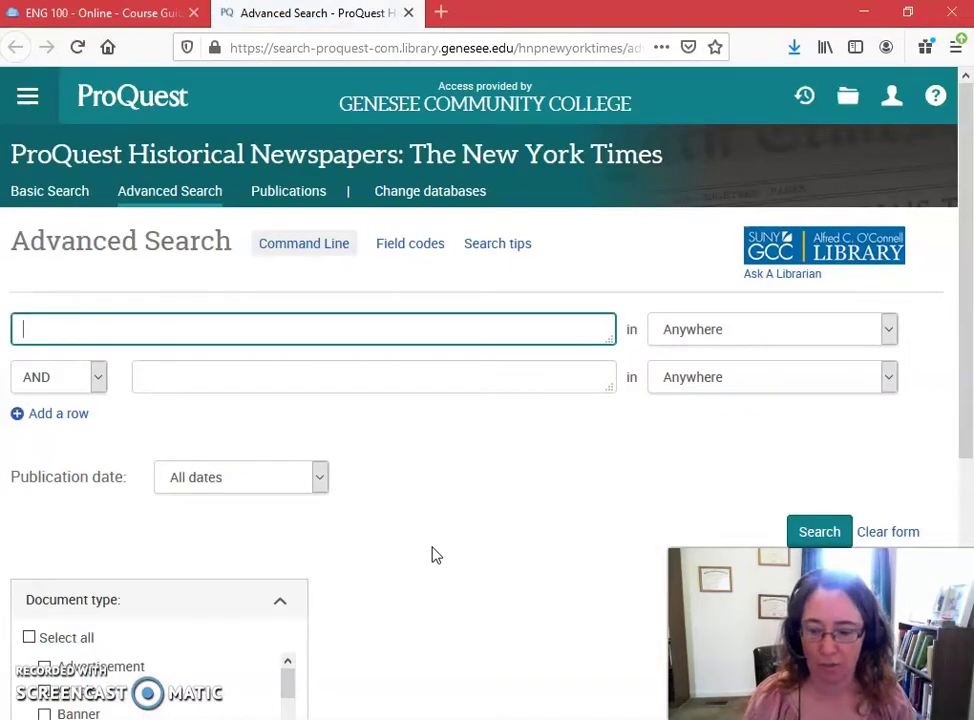
# Set the publication date to 'On this date' with month March and day 25
pyautogui.scroll(-2, 434, 543)
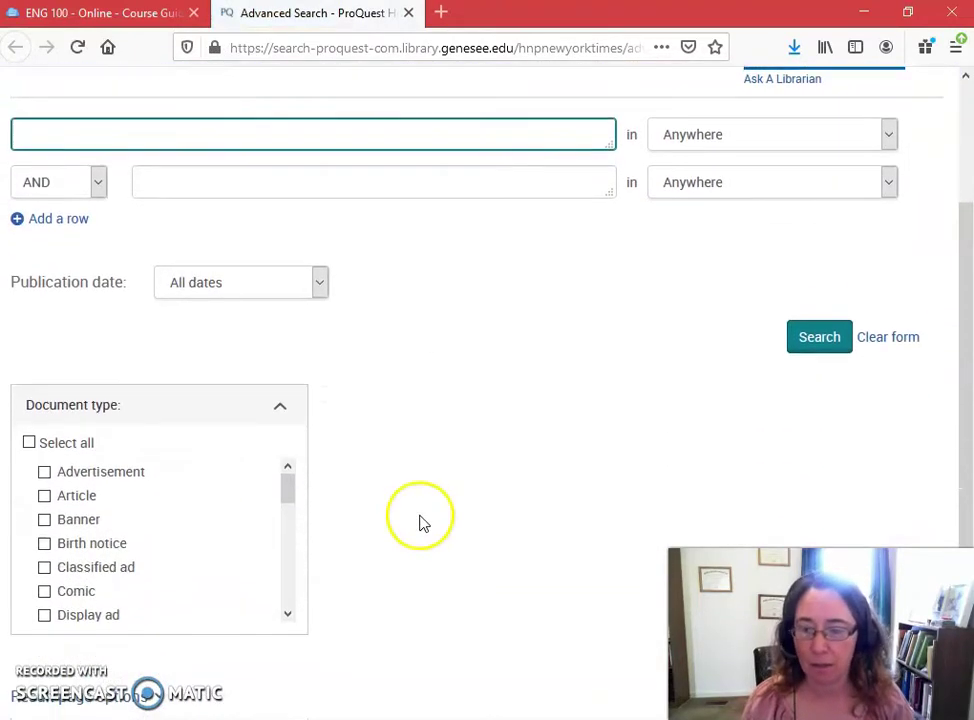
pyautogui.click(318, 283)
pyautogui.click(252, 343)
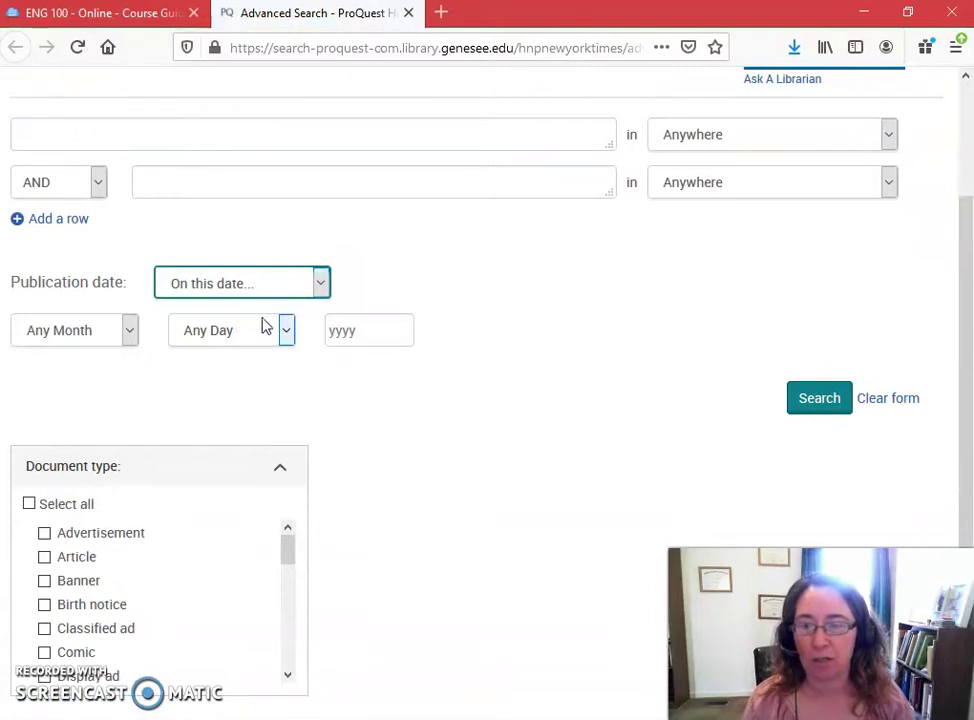
pyautogui.click(128, 330)
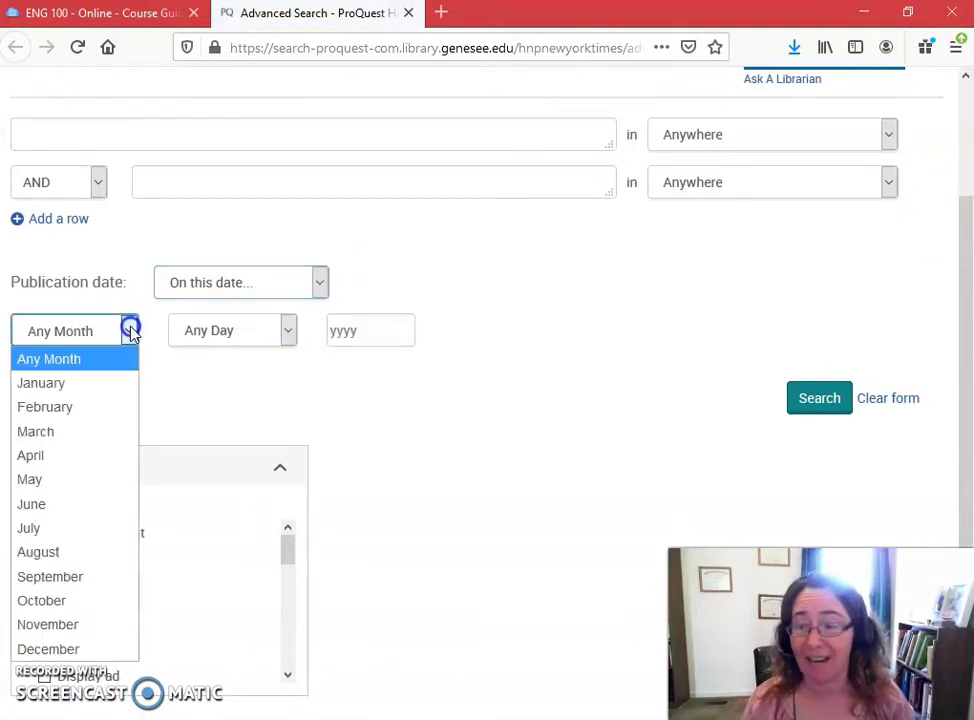
pyautogui.click(86, 432)
pyautogui.click(287, 330)
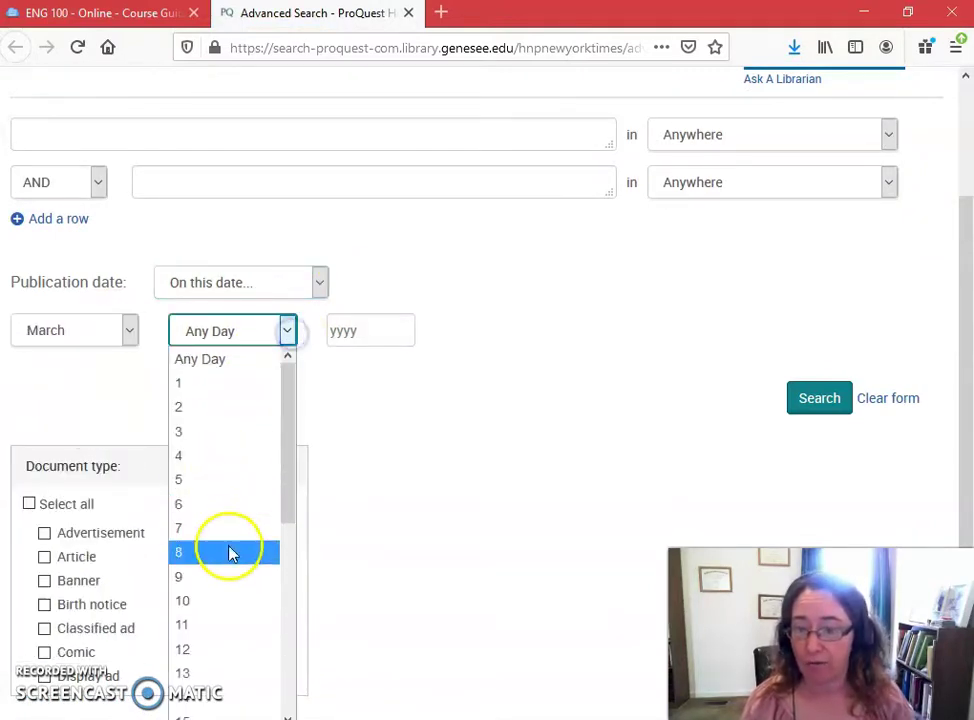
pyautogui.scroll(-4, 230, 550)
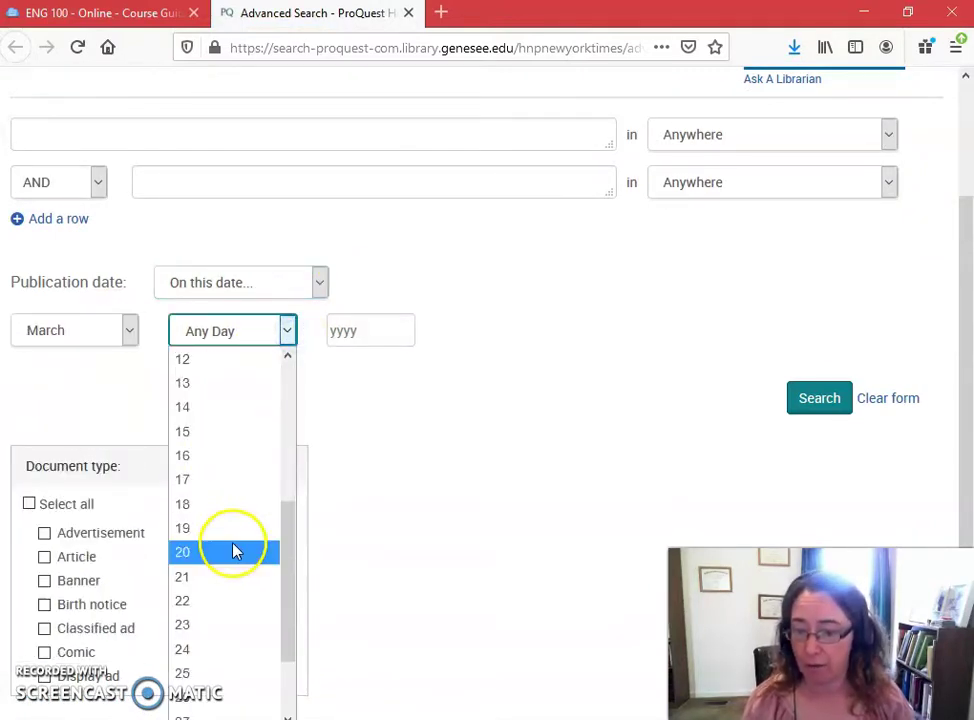
pyautogui.click(206, 671)
# Enter year 2002, restrict to Front page articles, and search, returning 8 results
pyautogui.click(382, 328)
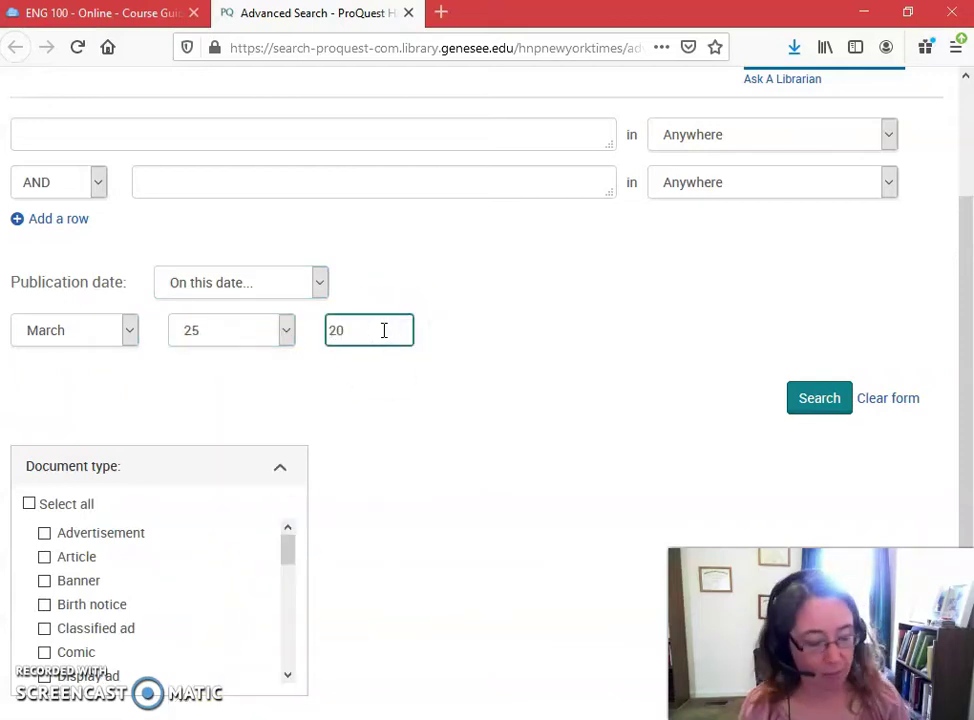
pyautogui.scroll(-3, 386, 489)
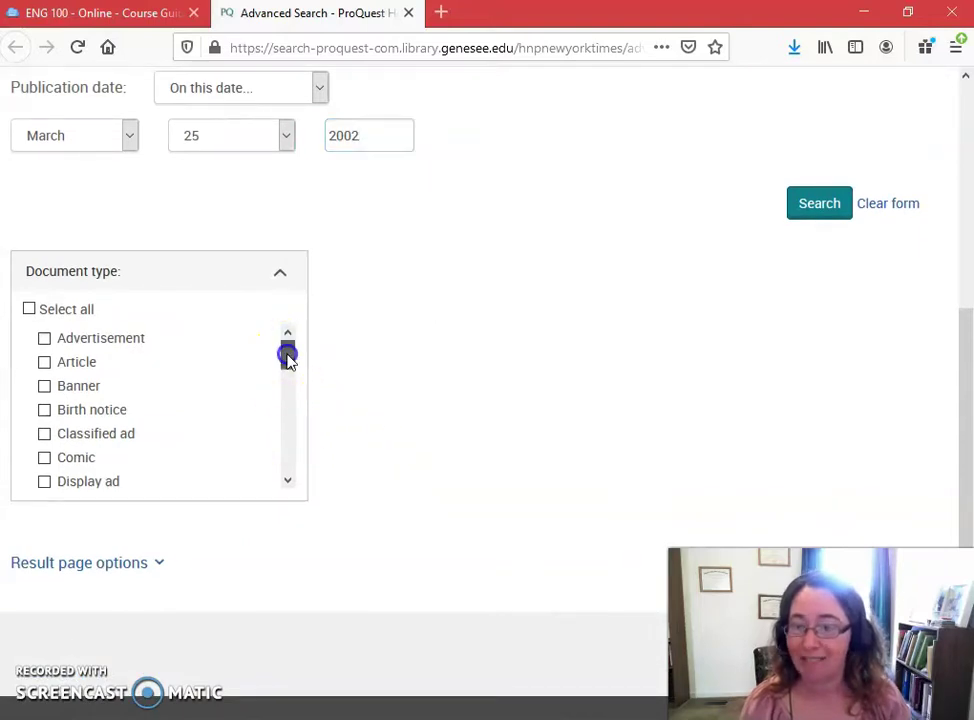
pyautogui.moveTo(287, 358); pyautogui.dragTo(288, 408)
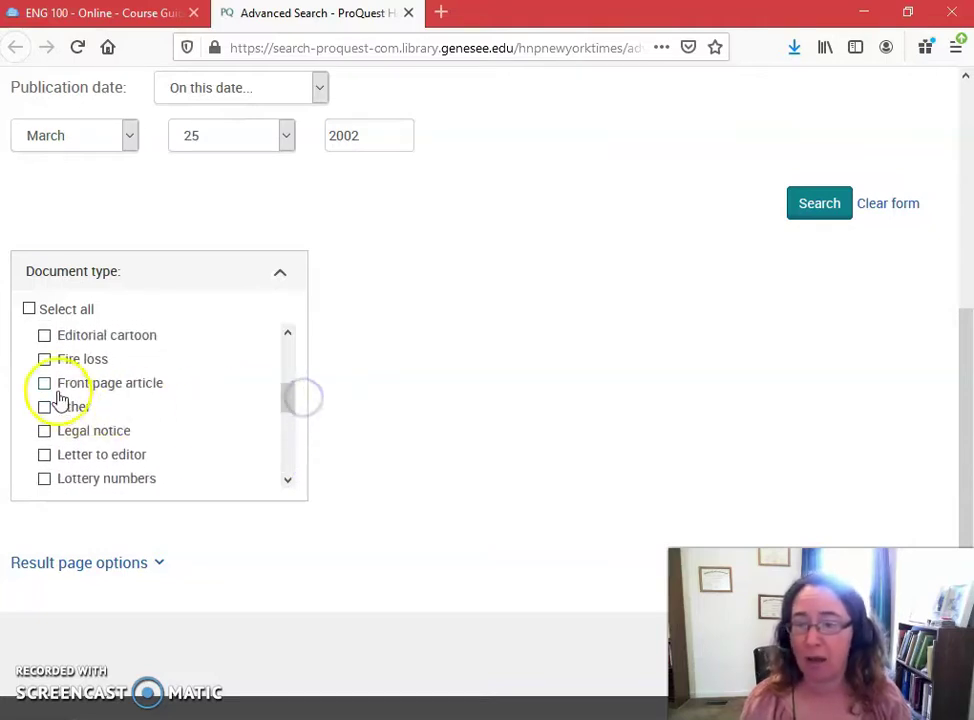
pyautogui.click(44, 383)
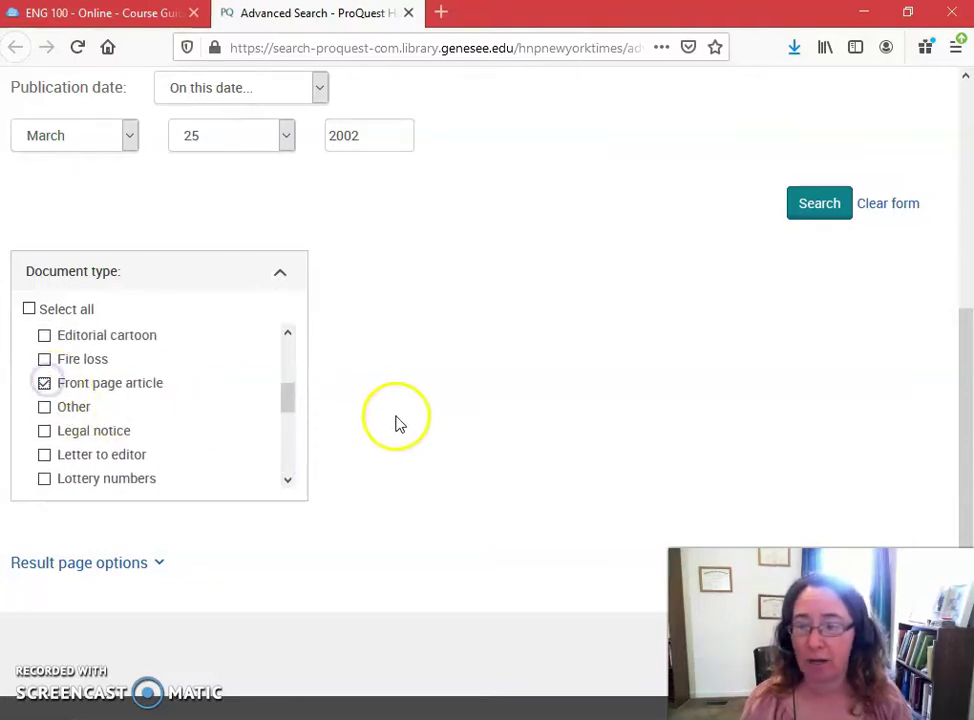
pyautogui.click(814, 205)
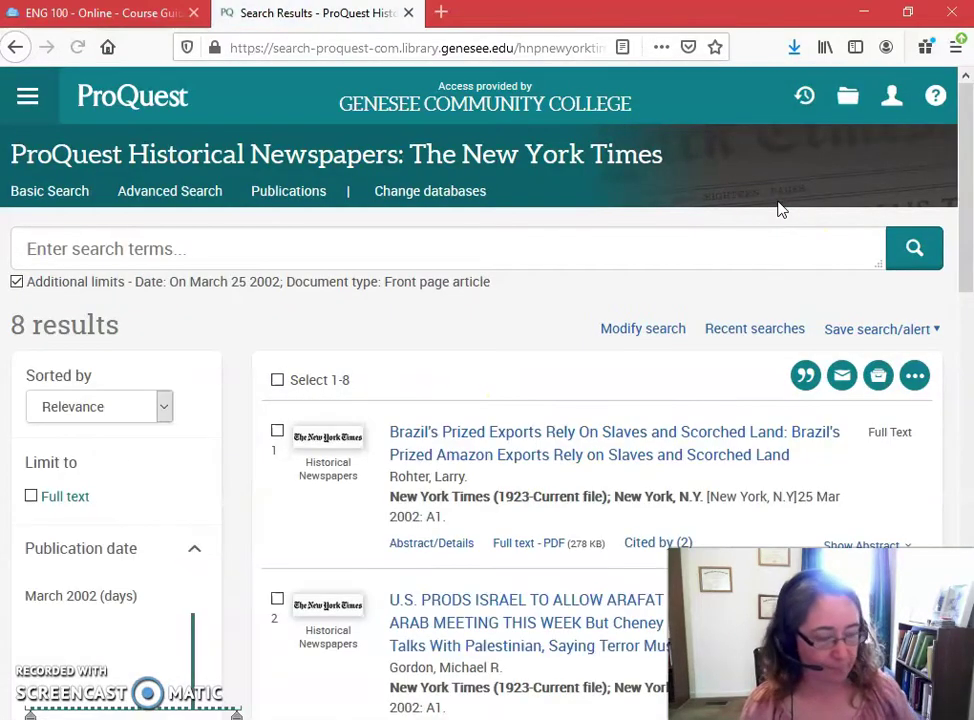
# Open the Brazil's Prized Exports front page article
pyautogui.scroll(-2, 539, 320)
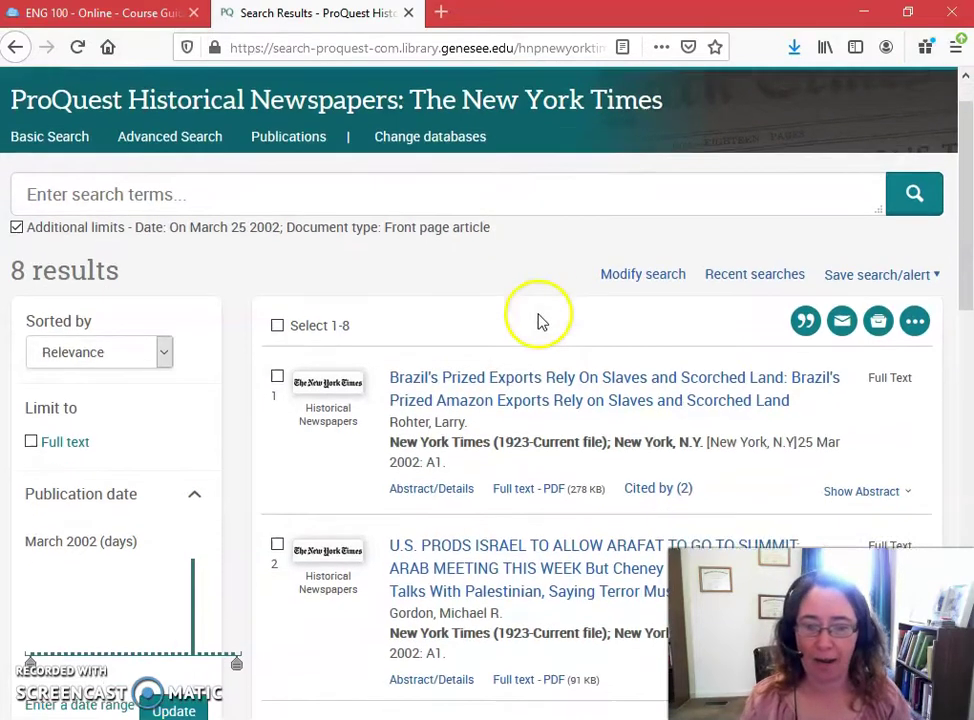
pyautogui.click(549, 340)
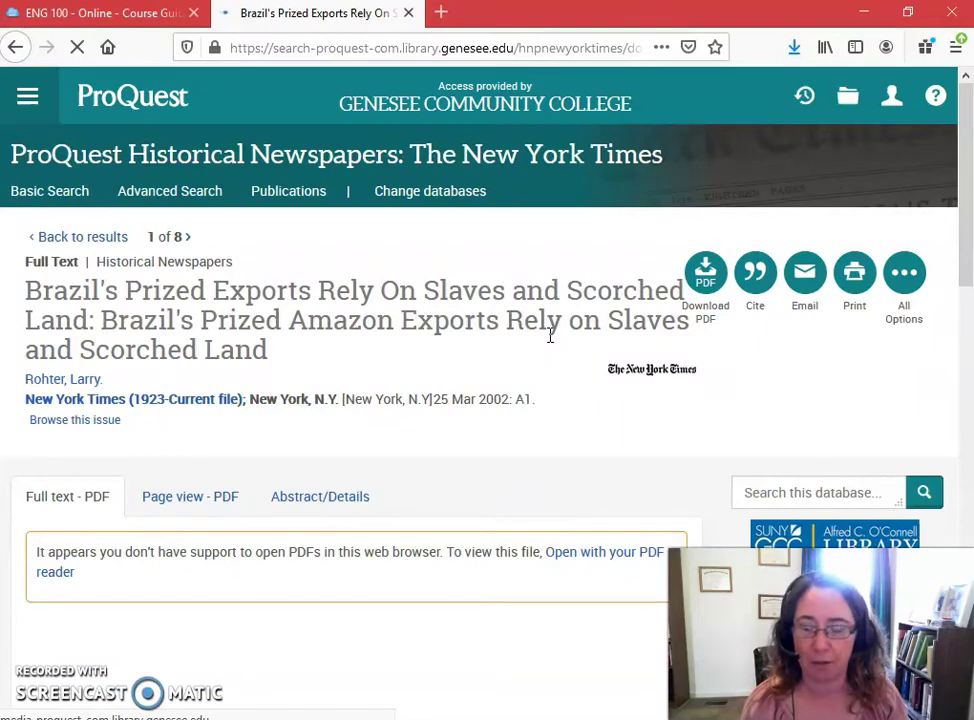
pyautogui.scroll(-2, 496, 350)
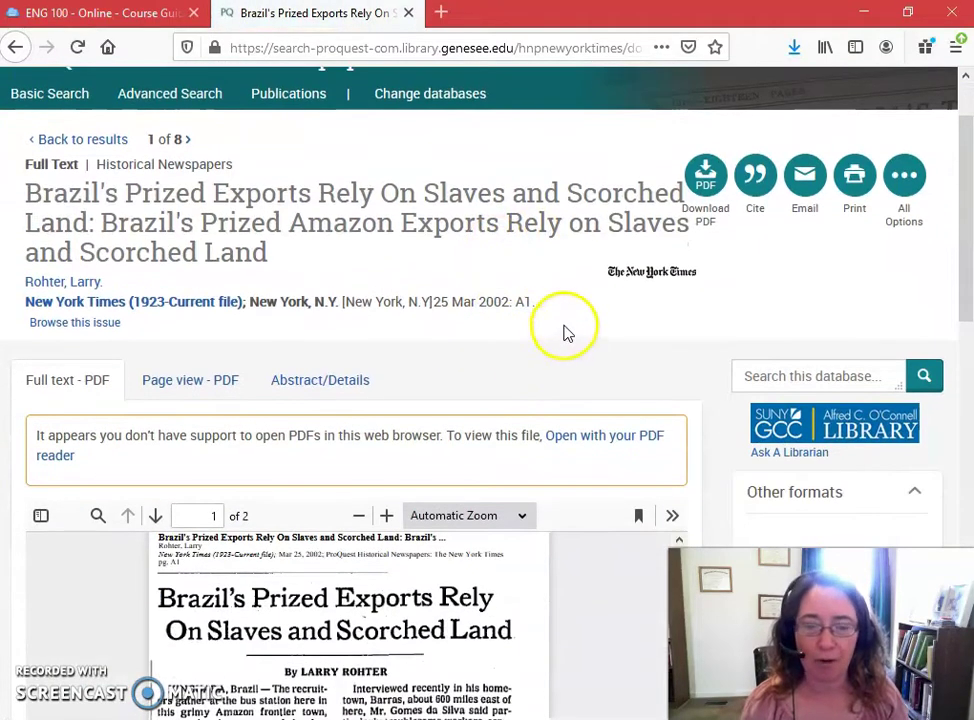
pyautogui.scroll(-2, 565, 327)
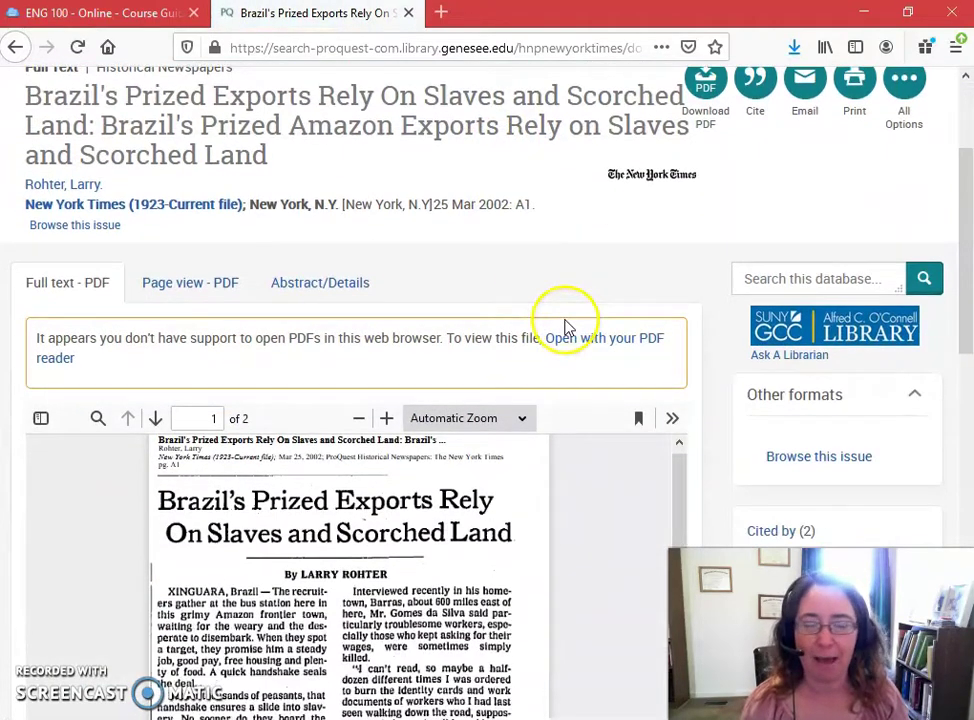
# View the article on its full page scan, then browse the whole issue at page A1
pyautogui.click(191, 285)
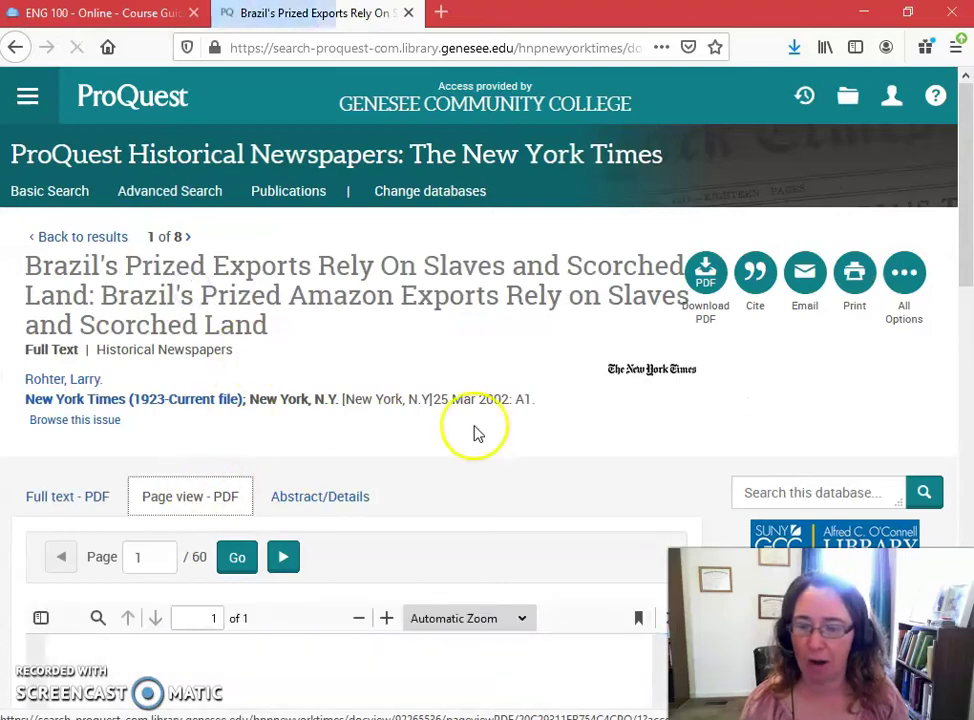
pyautogui.scroll(-2, 705, 403)
pyautogui.scroll(-10, 728, 308)
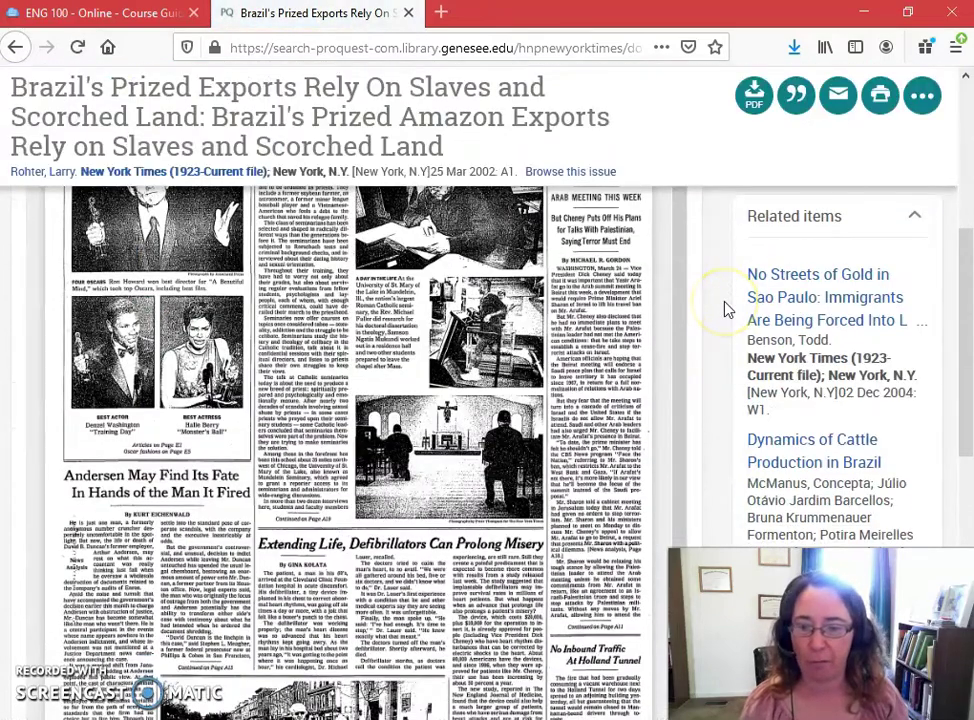
pyautogui.scroll(6, 728, 310)
pyautogui.scroll(2, 728, 310)
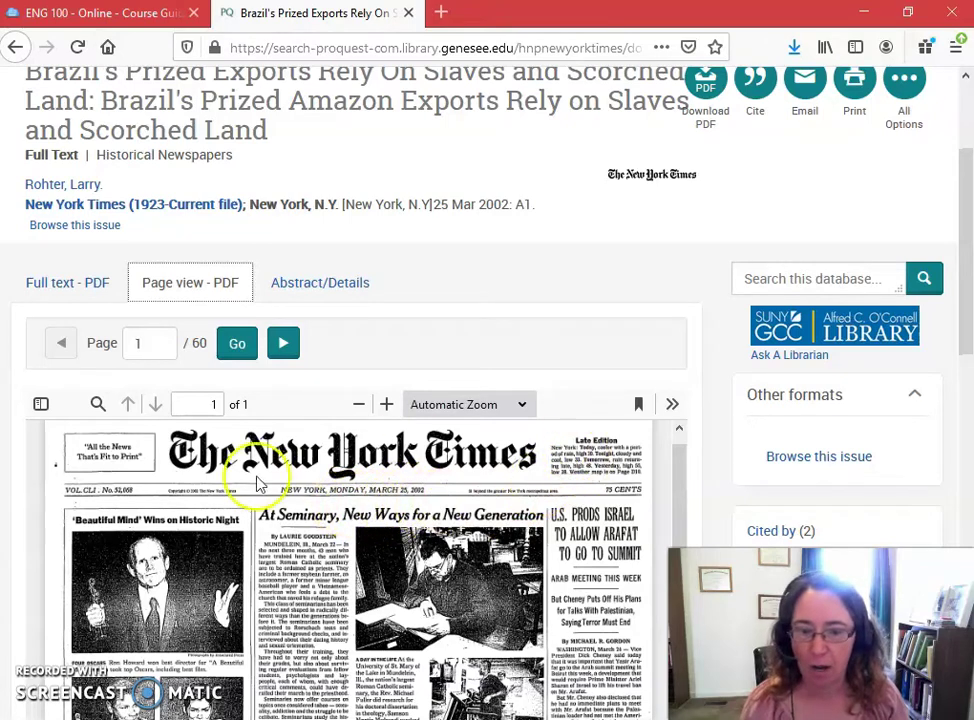
pyautogui.scroll(-8, 724, 425)
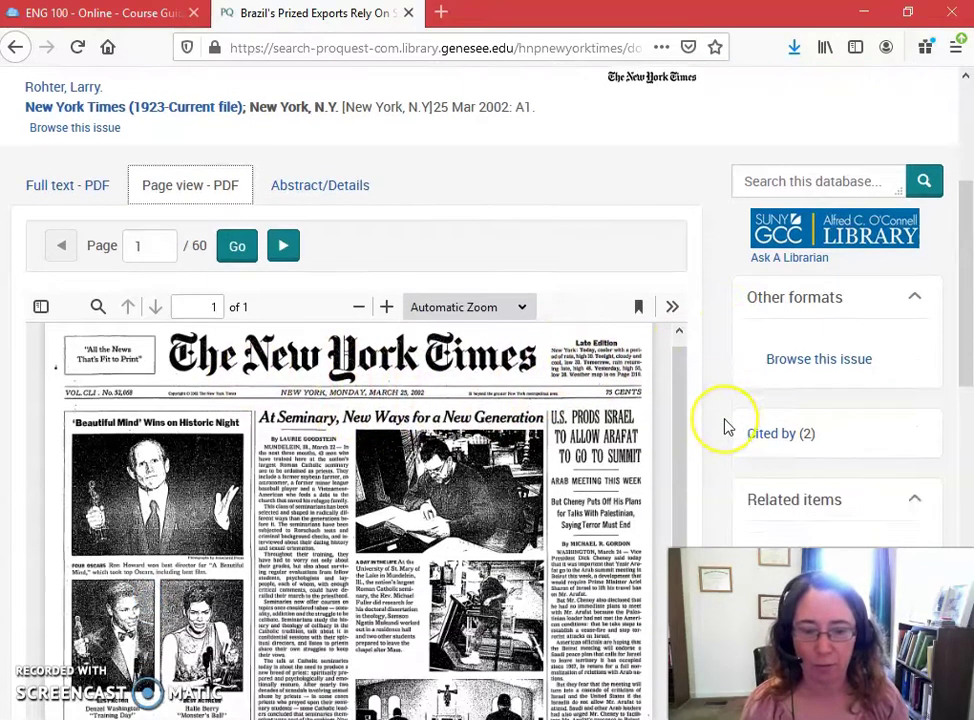
pyautogui.scroll(6, 728, 427)
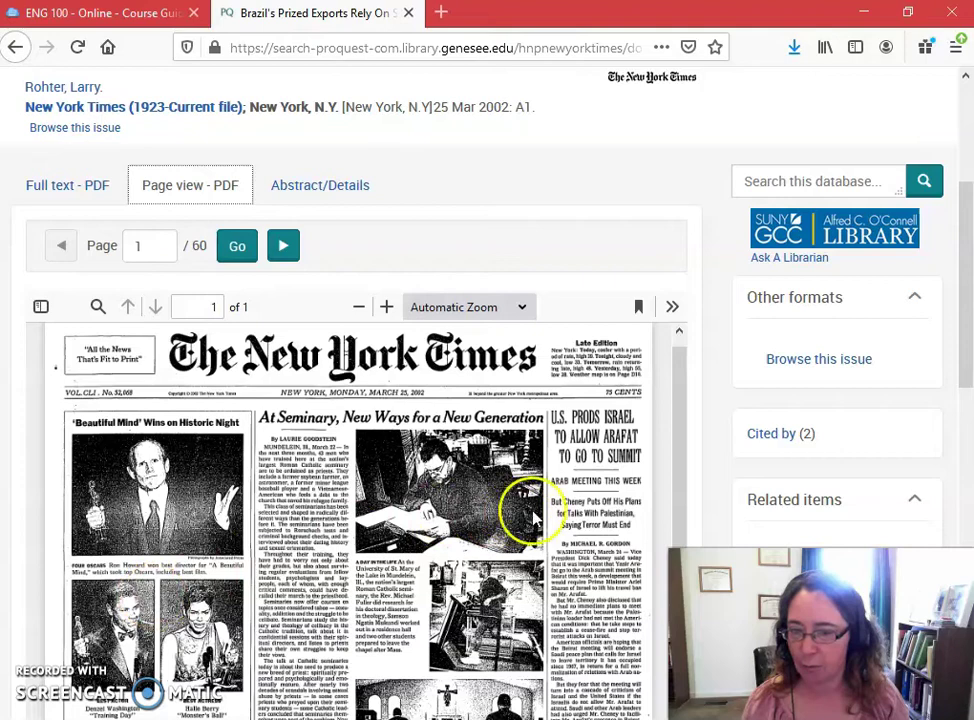
pyautogui.click(818, 360)
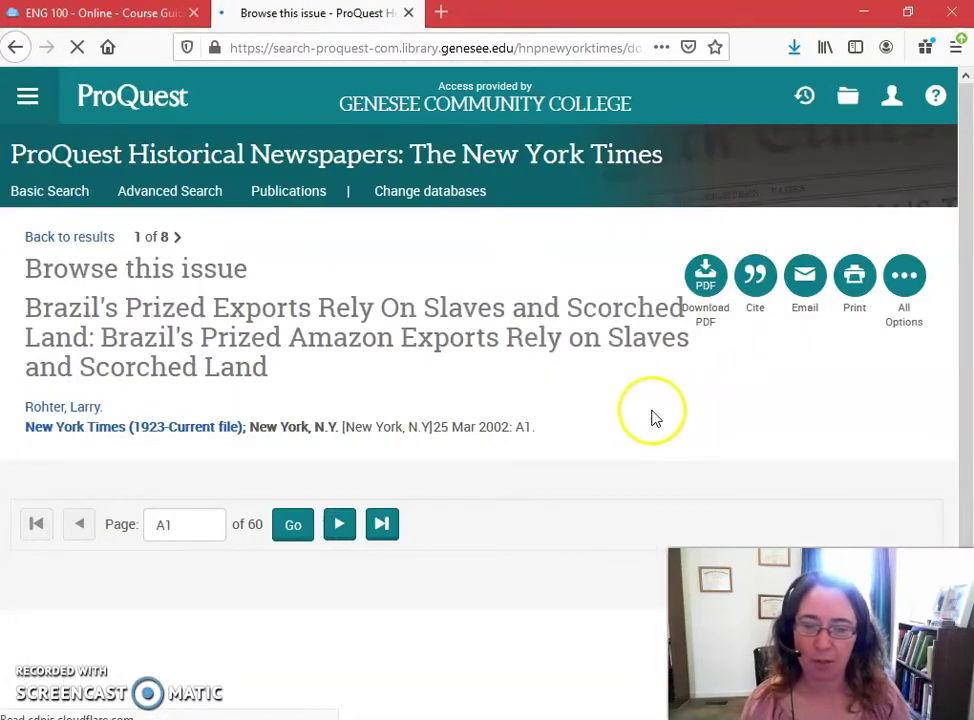
# Open the front-page Beautiful Mind Oscars photo item and scroll its copyright-blocked PDF
pyautogui.scroll(-5, 665, 413)
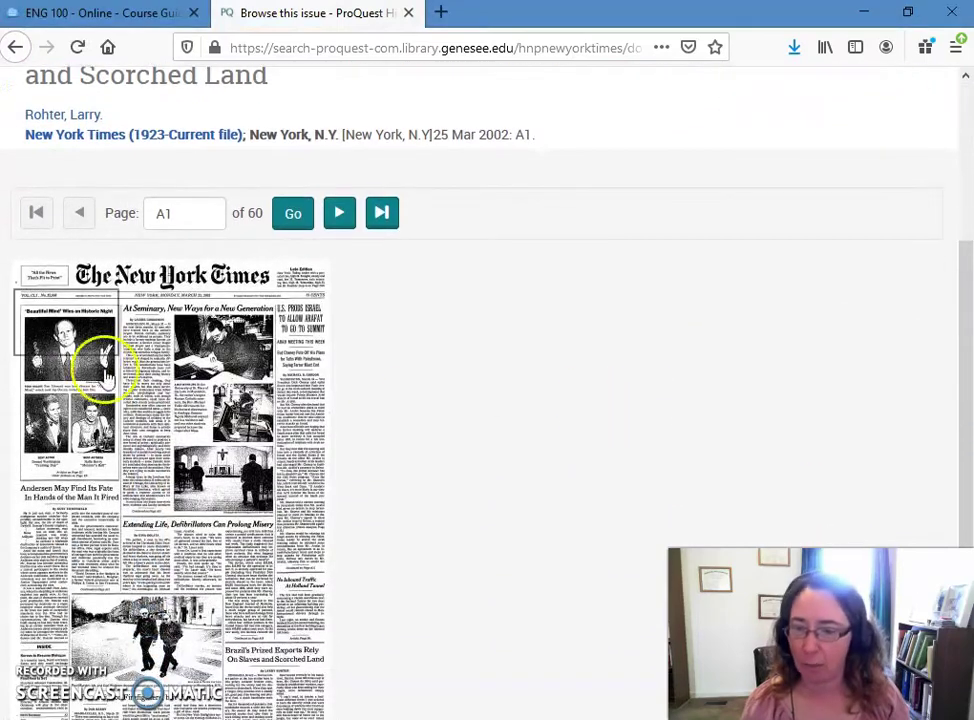
pyautogui.click(70, 345)
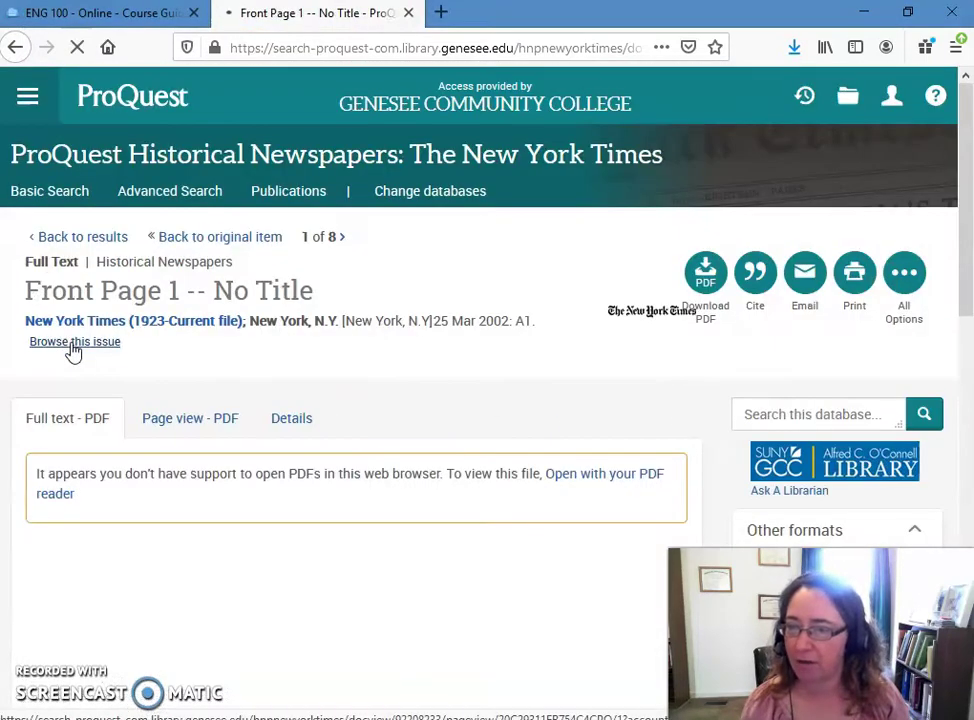
pyautogui.scroll(-6, 680, 370)
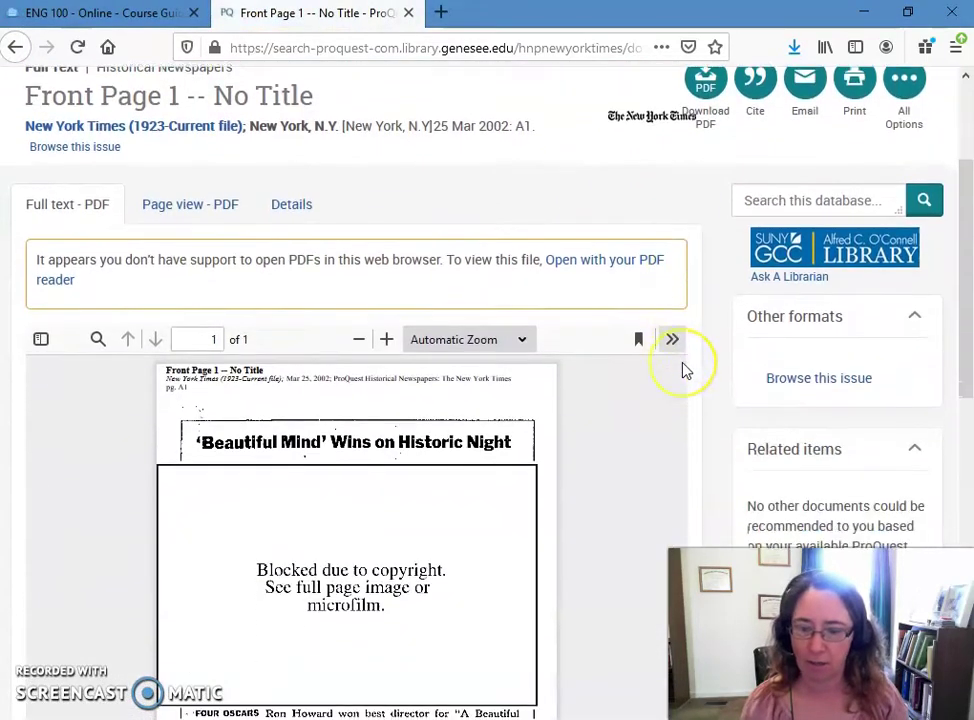
pyautogui.scroll(-4, 683, 370)
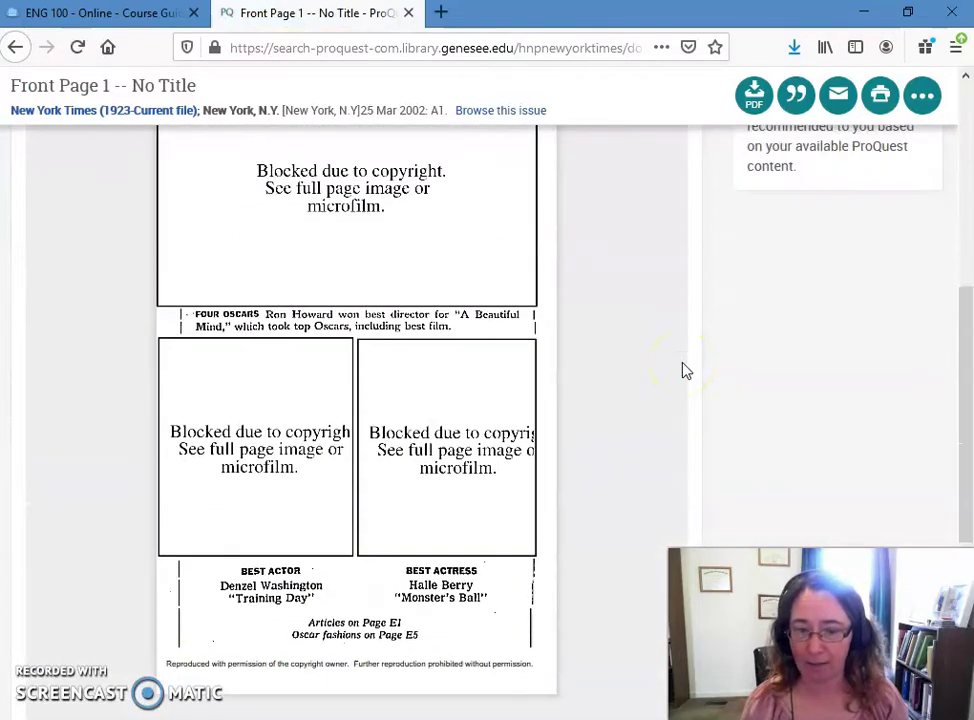
pyautogui.scroll(5, 686, 371)
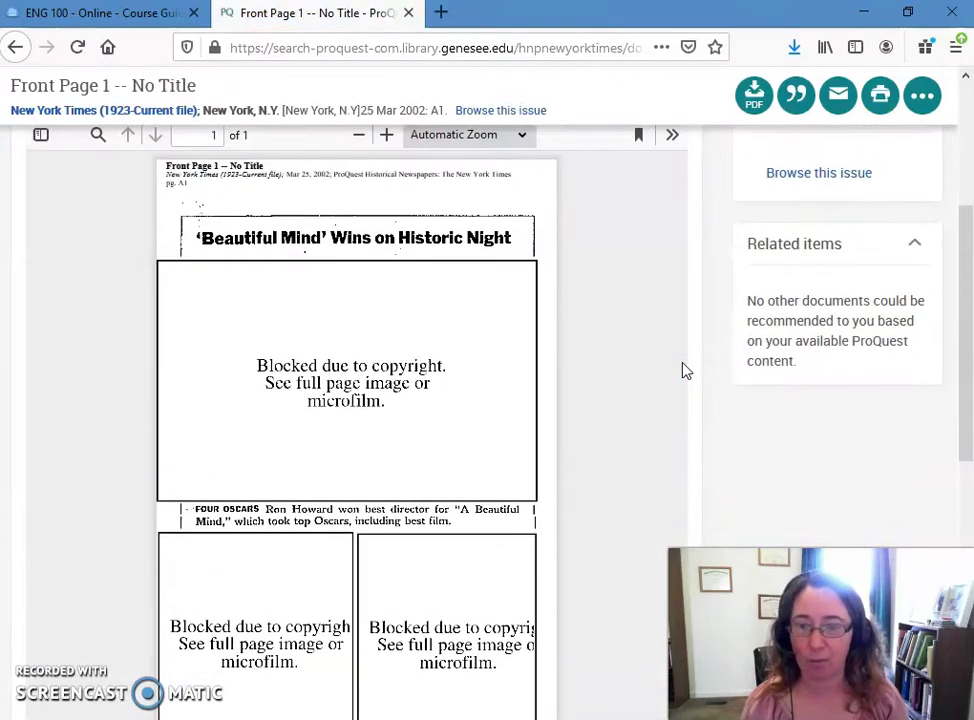
# Return to the issue browser and open the 'Extending Life, Defibrillators Can Prolong Misery' article
pyautogui.click(810, 476)
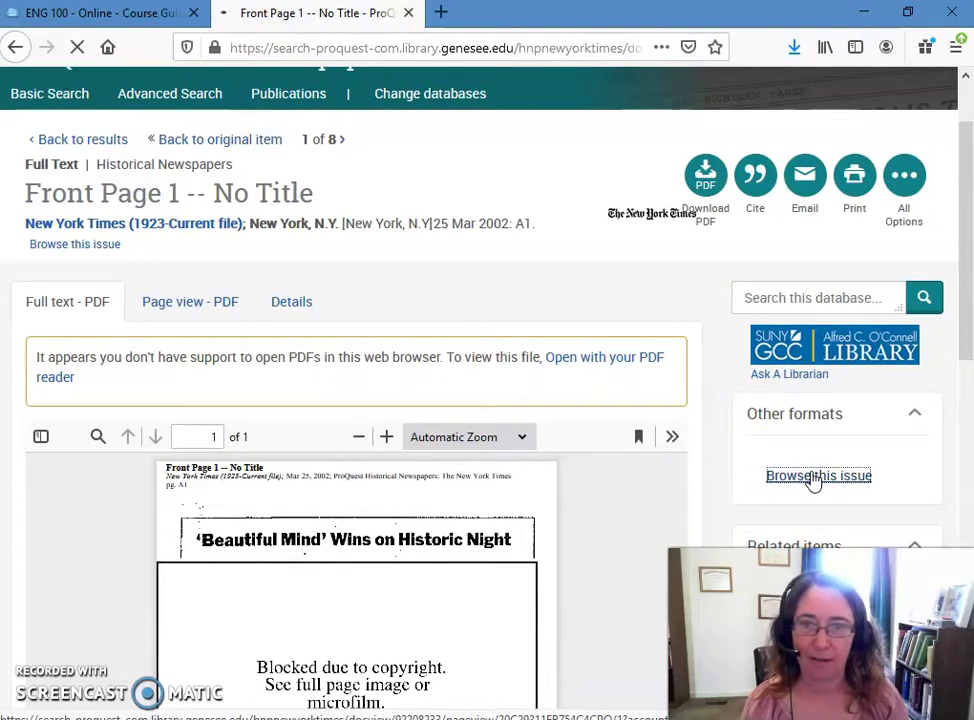
pyautogui.scroll(-5, 580, 448)
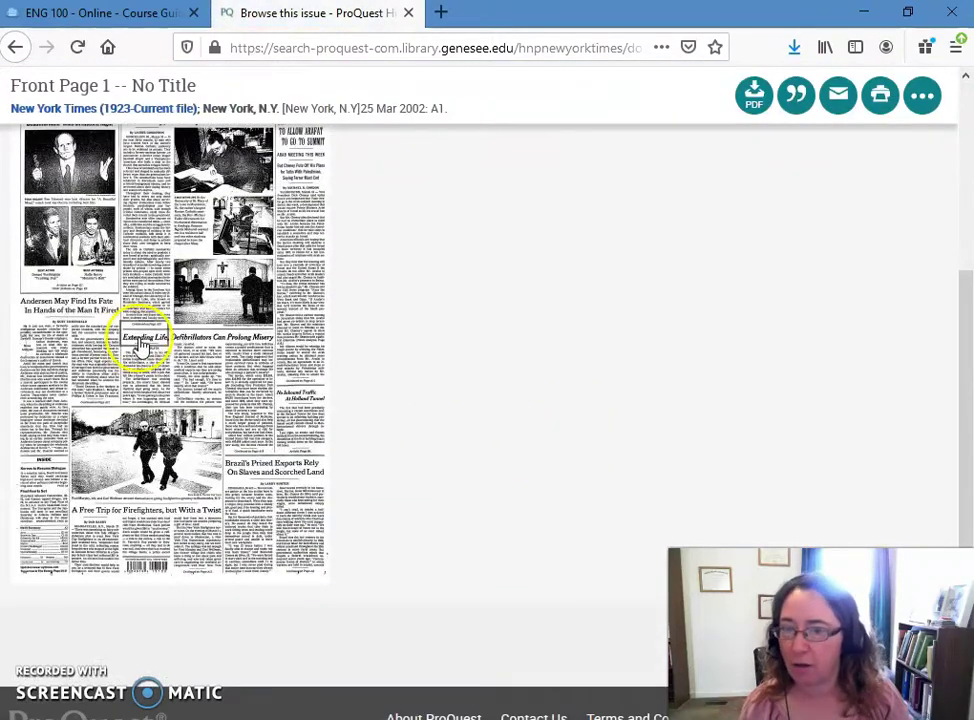
pyautogui.click(141, 342)
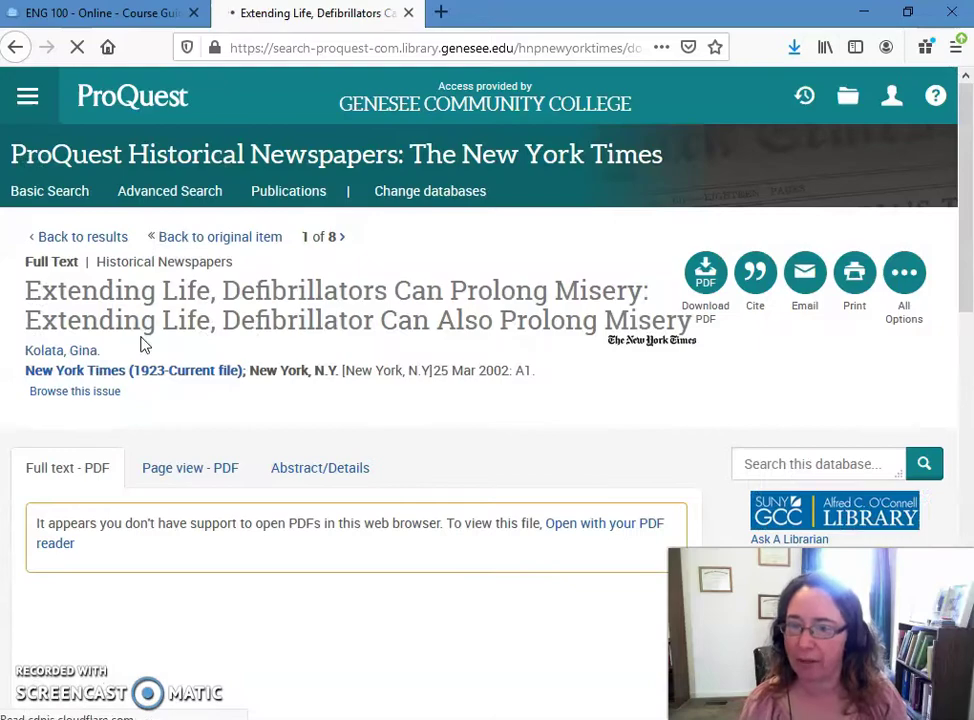
# Show the Extending Life article on its full front-page scan, page 1 of 60
pyautogui.scroll(-5, 674, 385)
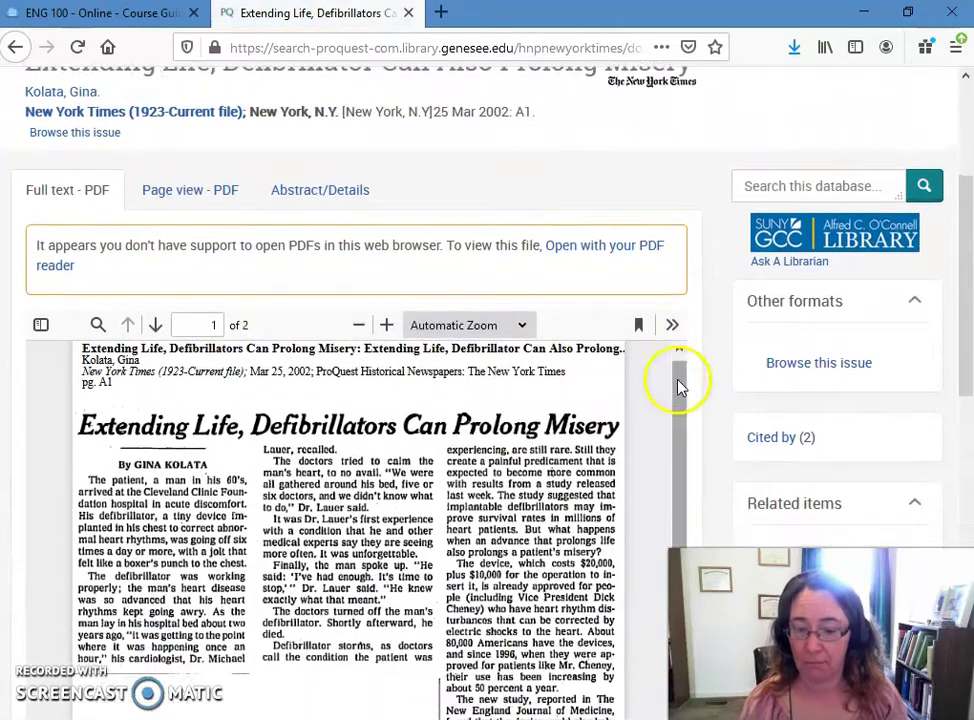
pyautogui.scroll(-3, 731, 395)
pyautogui.scroll(5, 735, 397)
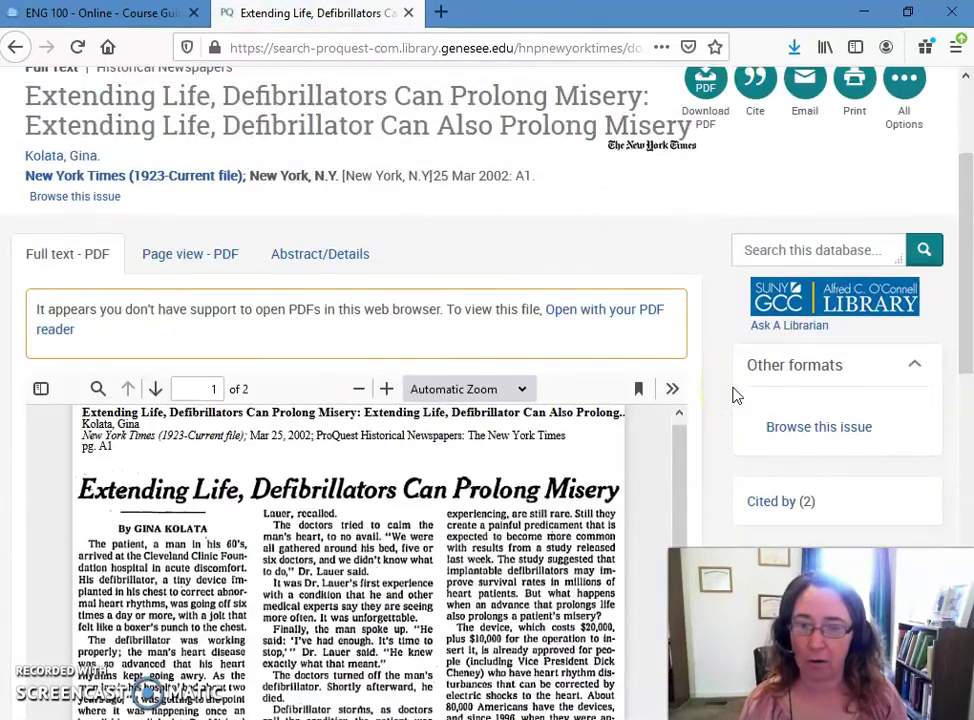
pyautogui.click(185, 254)
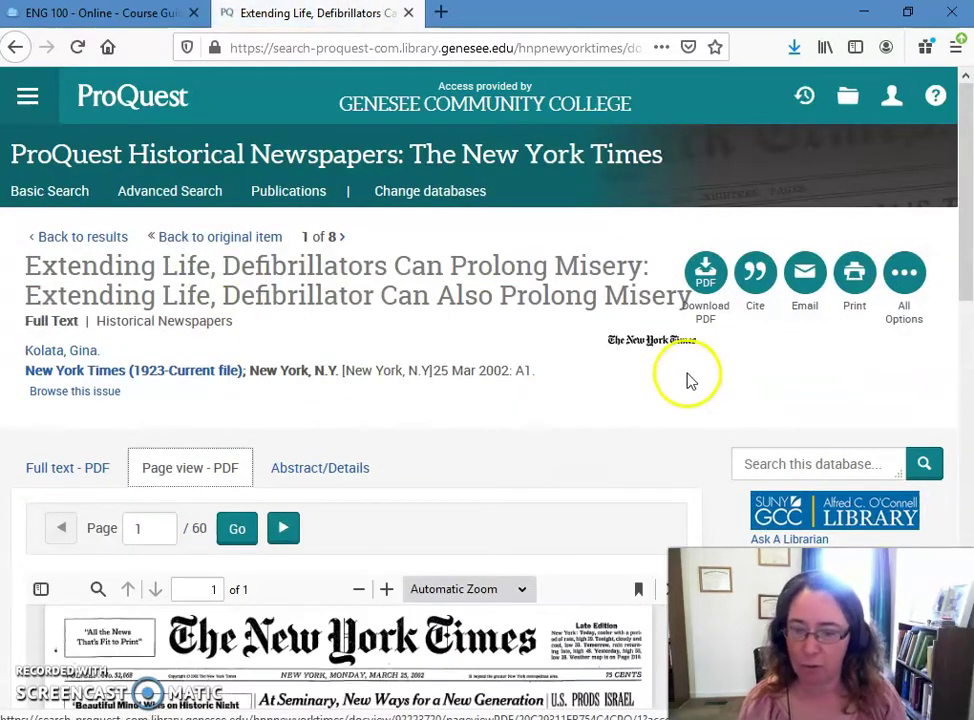
pyautogui.scroll(-3, 695, 385)
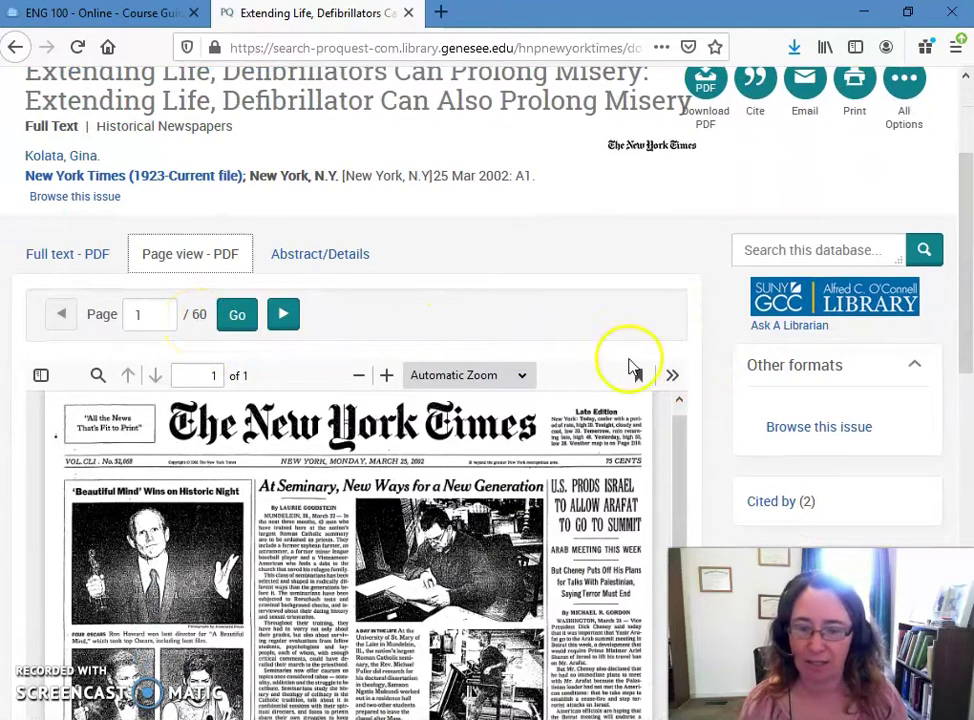
pyautogui.scroll(-5, 700, 374)
pyautogui.scroll(-3, 724, 372)
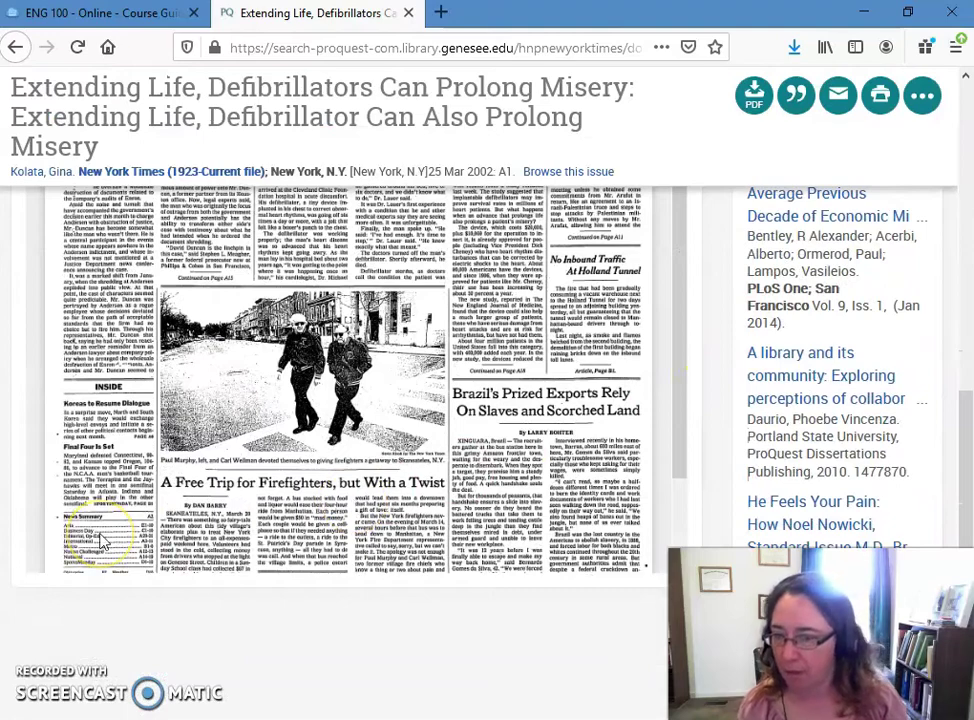
pyautogui.scroll(1, 103, 541)
pyautogui.scroll(1, 103, 541)
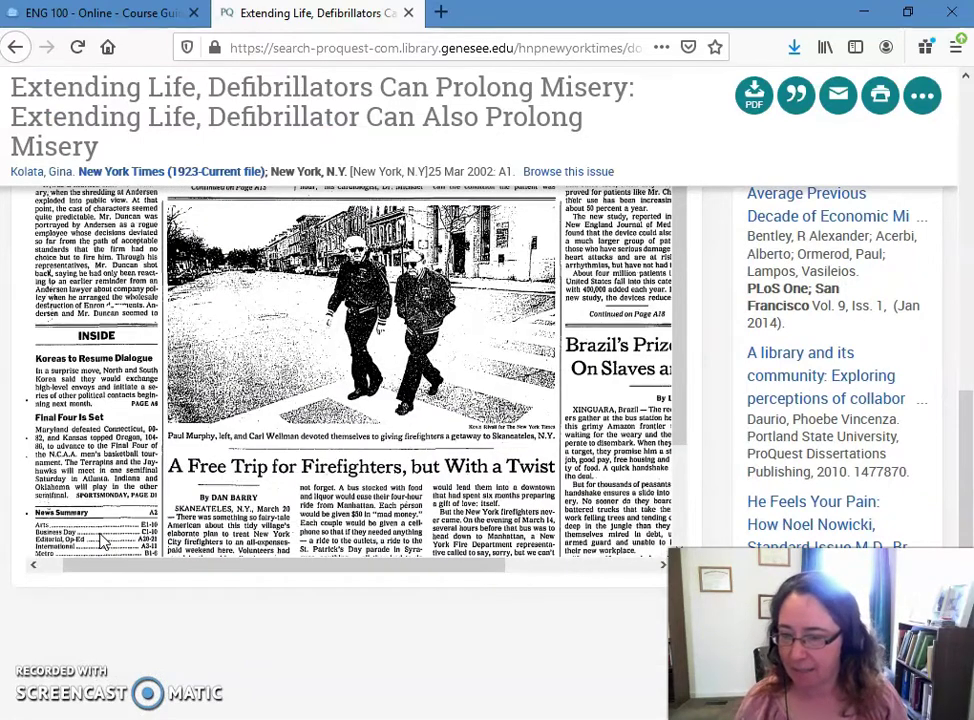
pyautogui.scroll(1, 103, 538)
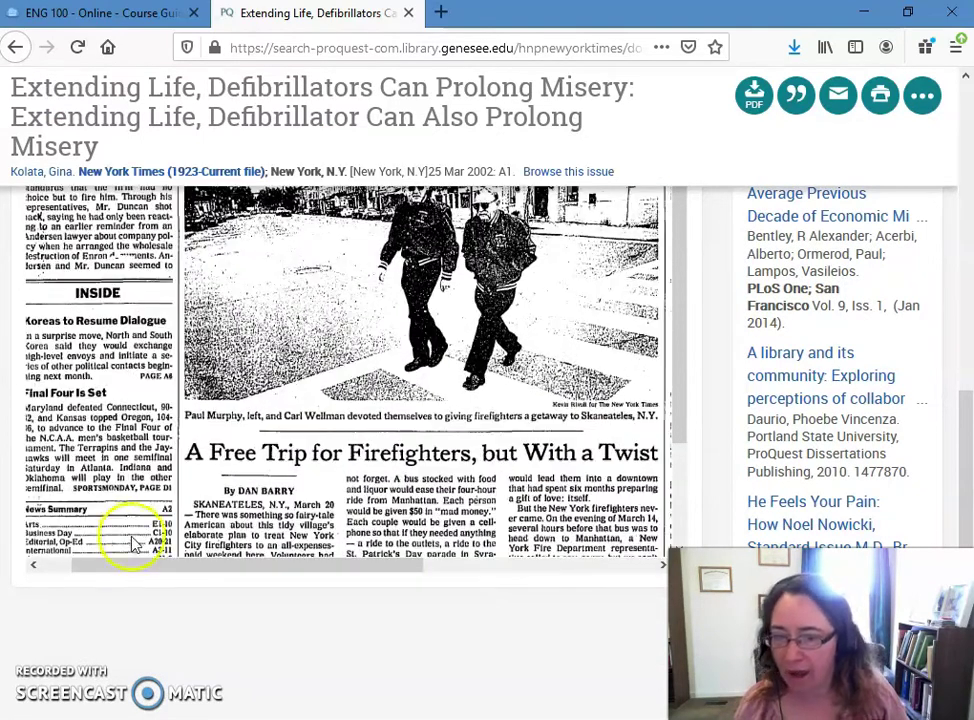
# Zoom into the front-page scan in the viewer
pyautogui.moveTo(193, 568); pyautogui.dragTo(102, 563)
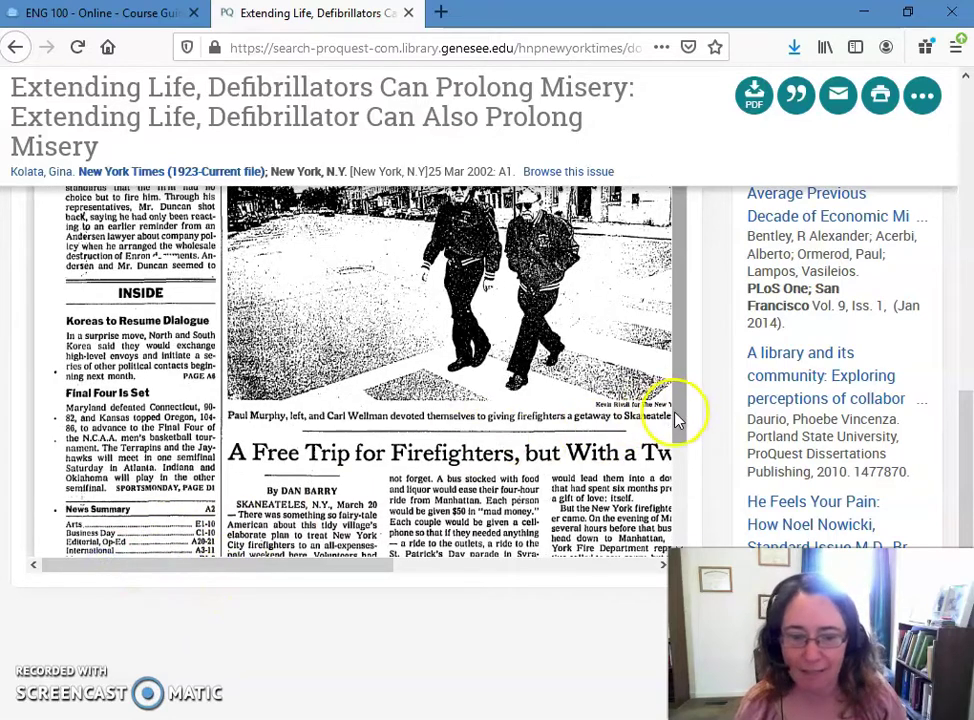
pyautogui.moveTo(675, 418); pyautogui.dragTo(680, 496)
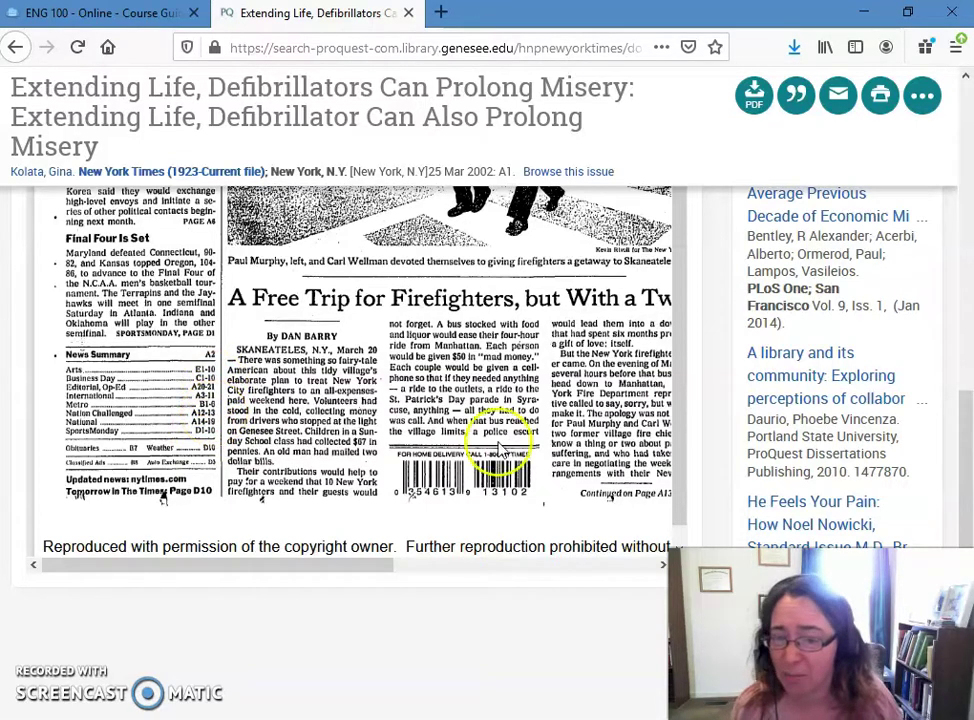
pyautogui.scroll(6, 717, 452)
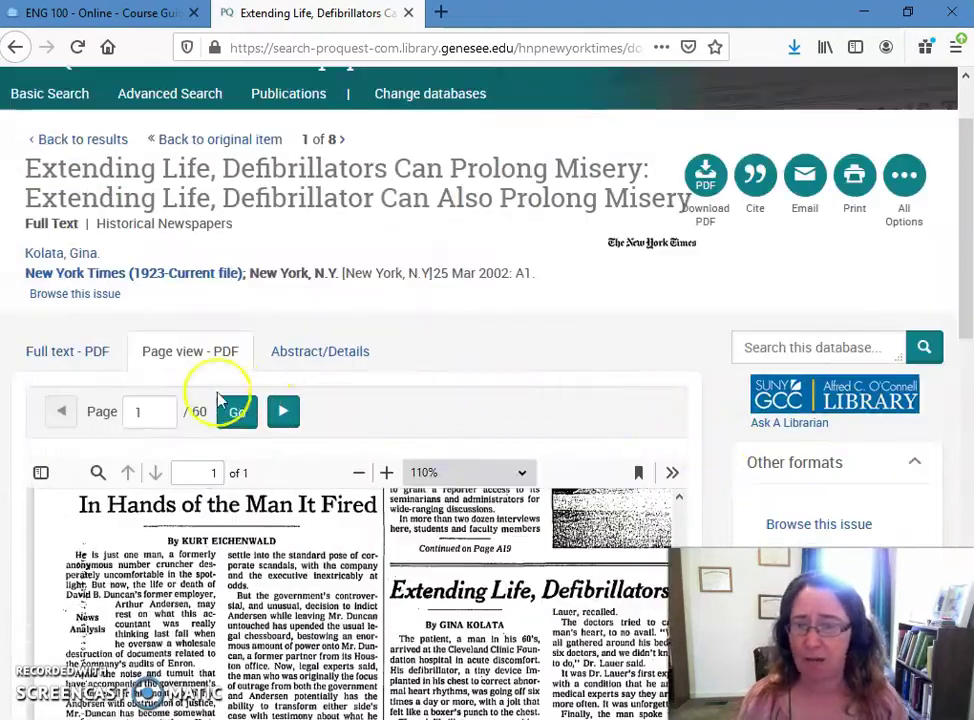
# Jump to page 36 of the 25 March 2002 issue
pyautogui.moveTo(159, 420); pyautogui.dragTo(118, 420)
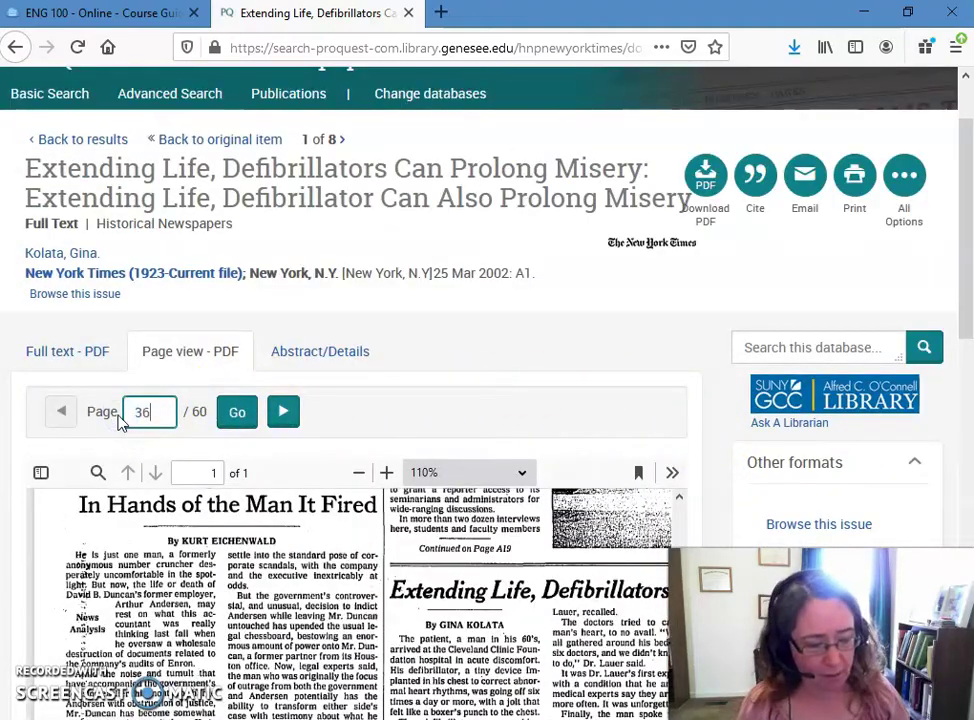
pyautogui.click(238, 414)
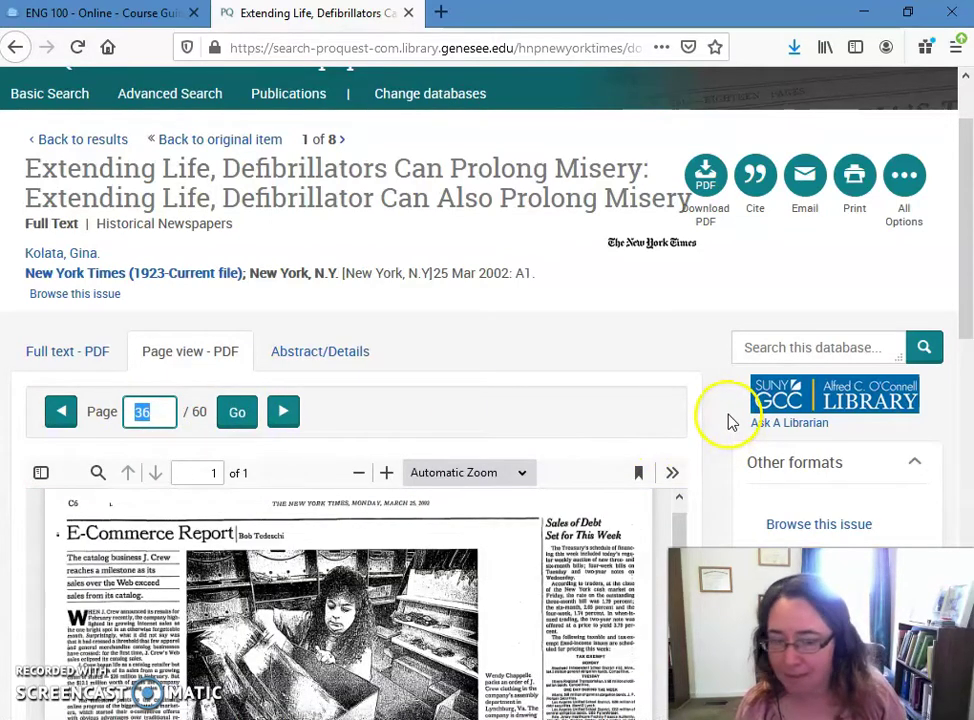
pyautogui.scroll(-2, 728, 420)
# Advance page by page to page 41, the SportsMonday section front
pyautogui.click(285, 316)
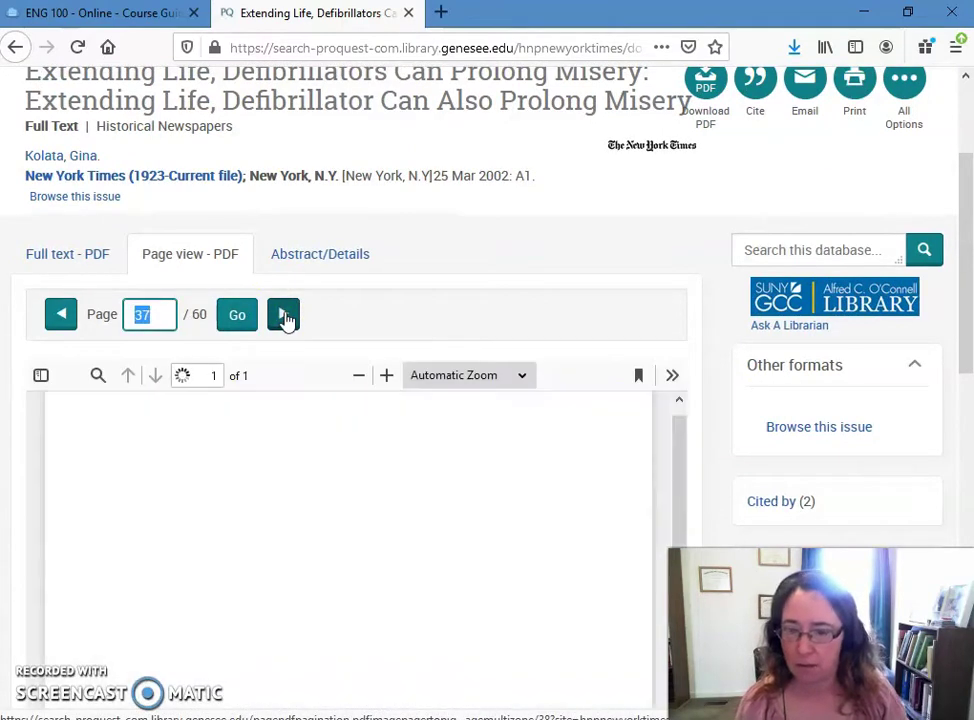
pyautogui.click(285, 316)
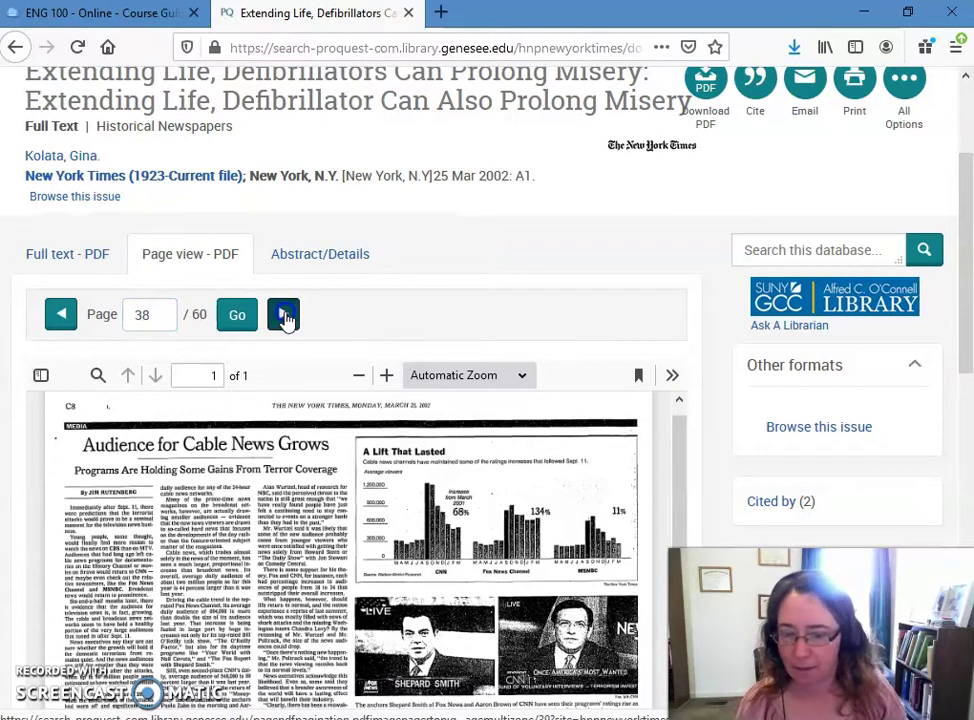
pyautogui.click(285, 316)
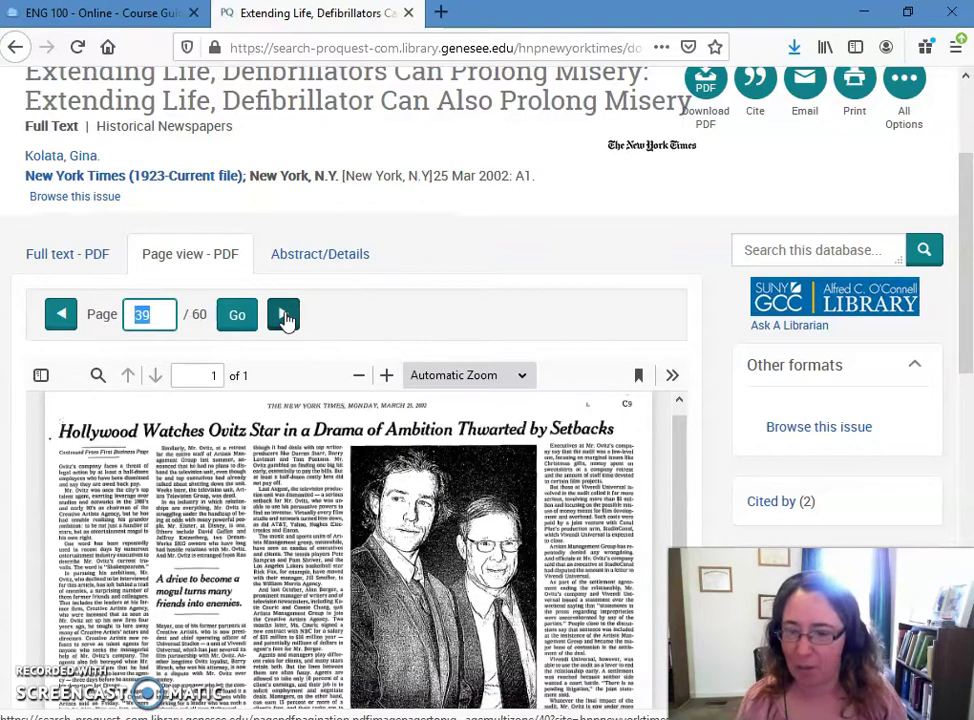
pyautogui.click(285, 316)
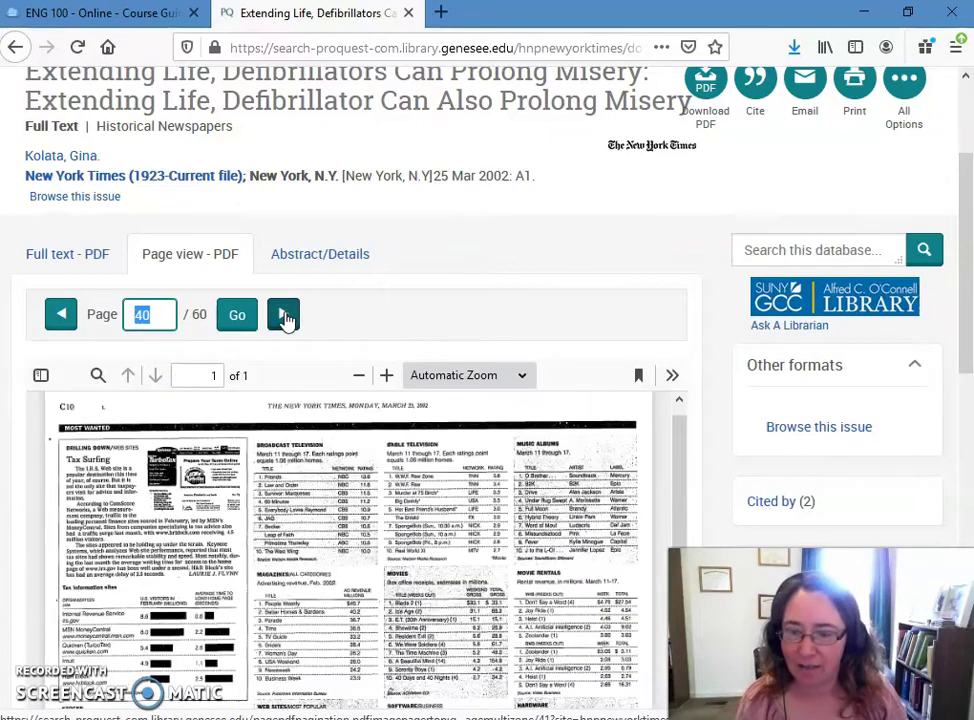
pyautogui.click(285, 316)
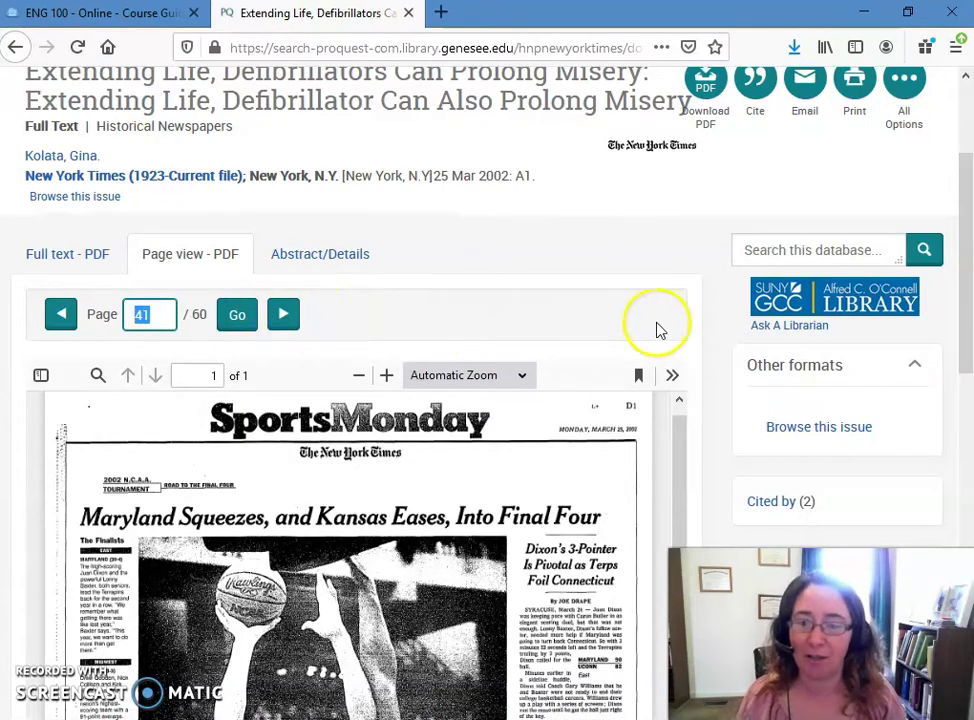
pyautogui.scroll(-2, 725, 333)
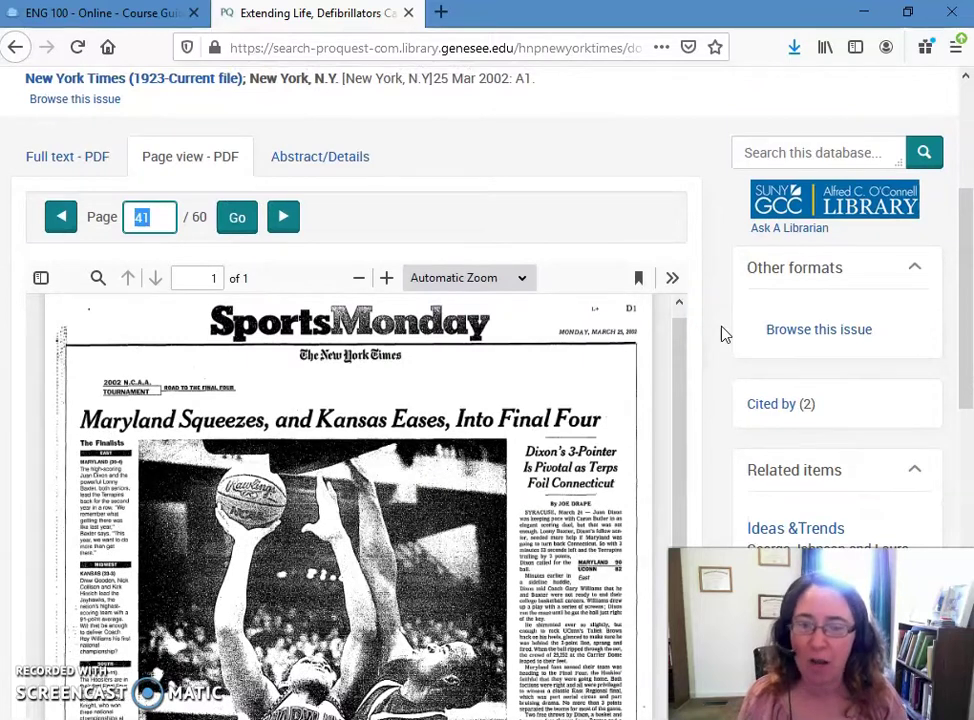
pyautogui.click(697, 333)
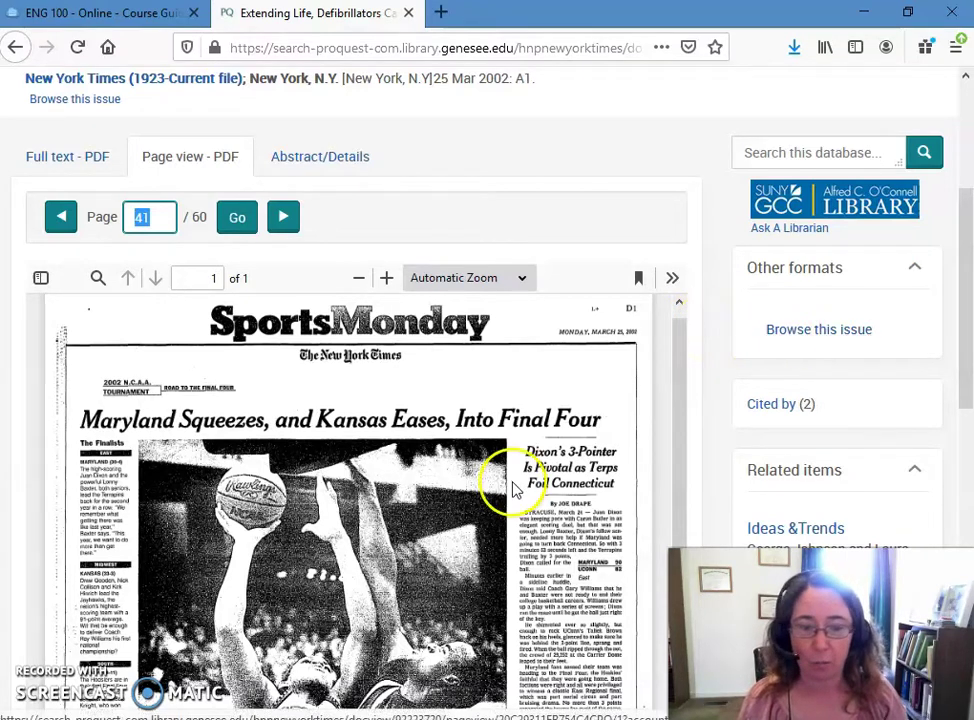
pyautogui.scroll(-5, 720, 446)
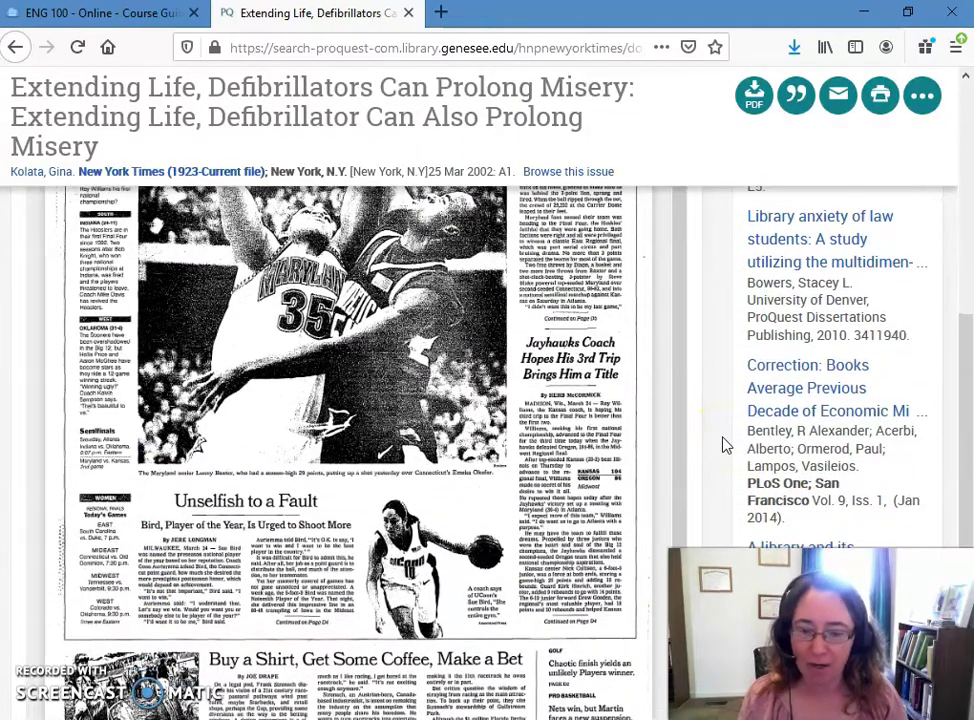
pyautogui.scroll(5, 724, 444)
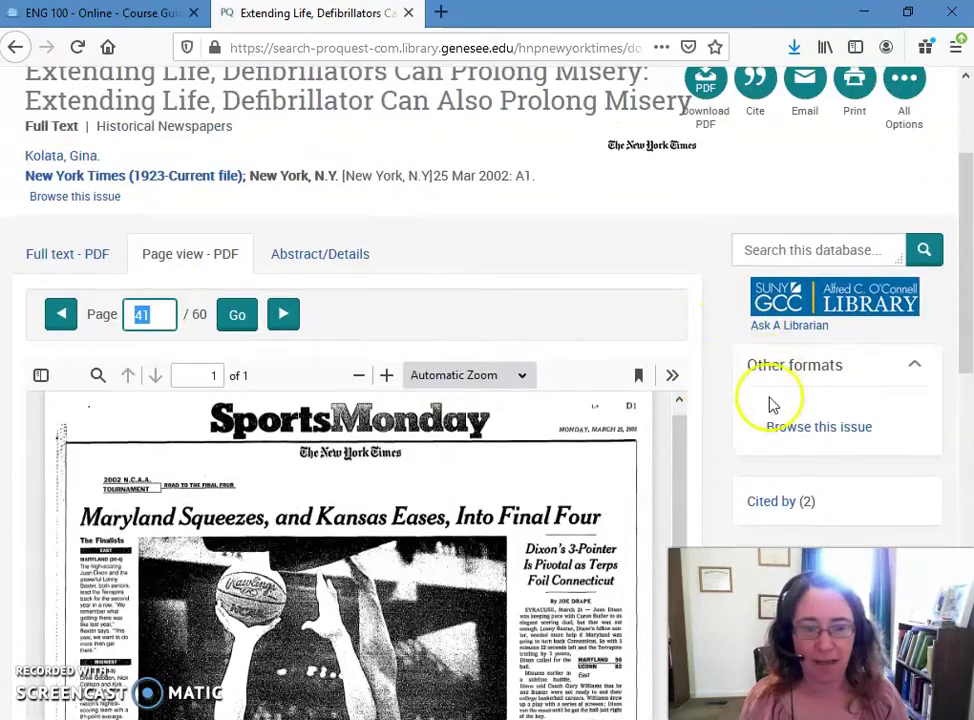
# Browse the full 25 Mar 2002 issue and try jumping to page 40
pyautogui.click(820, 426)
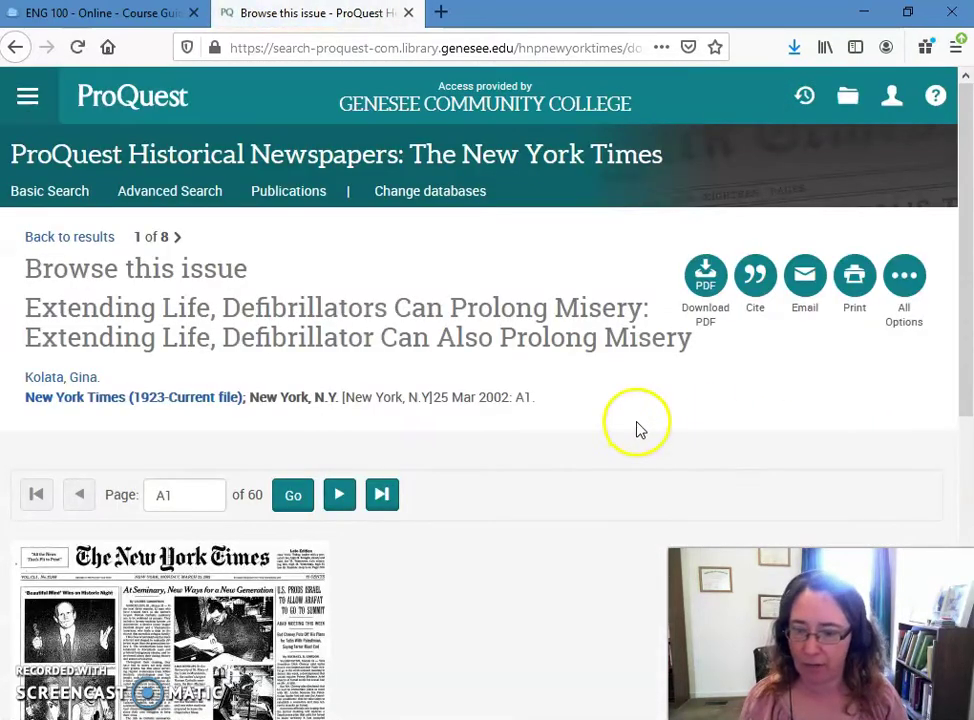
pyautogui.scroll(-5, 572, 435)
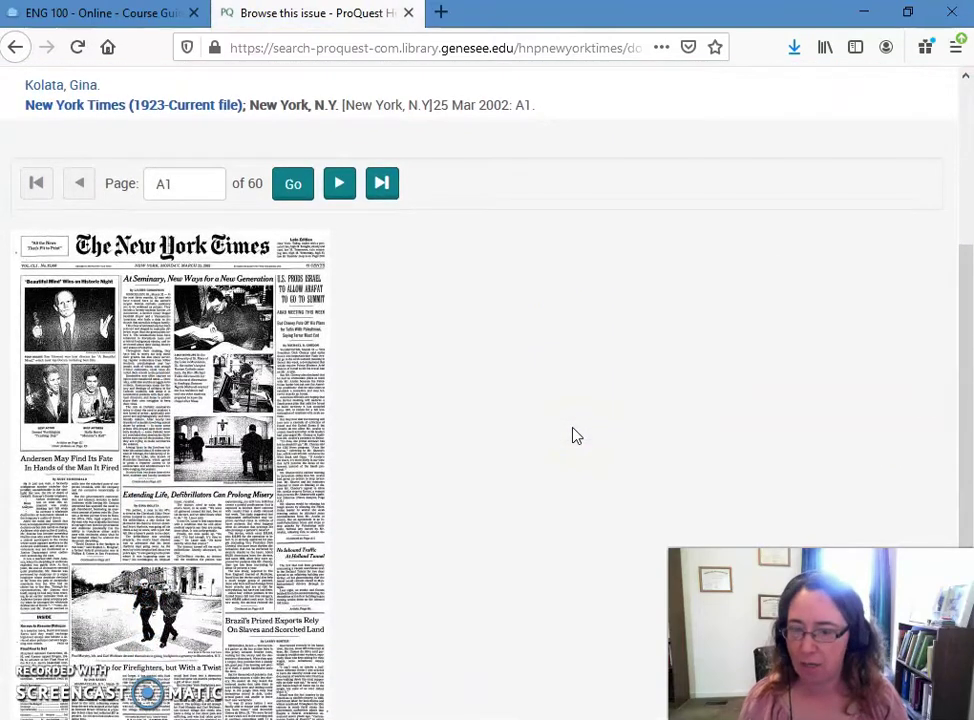
pyautogui.doubleClick(193, 183)
pyautogui.write('40')
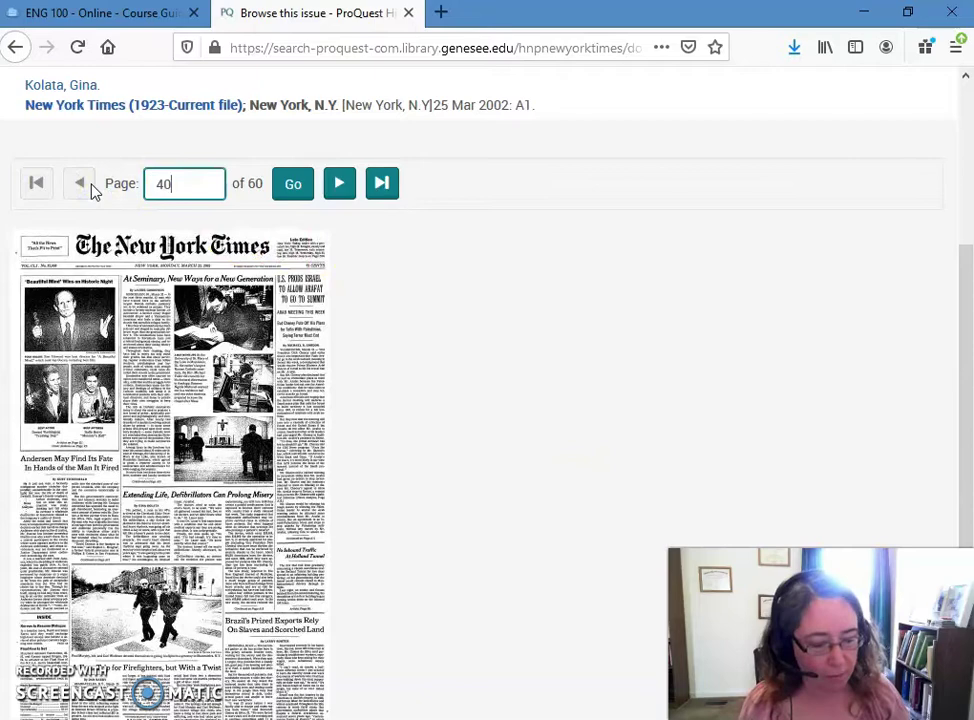
pyautogui.click(291, 185)
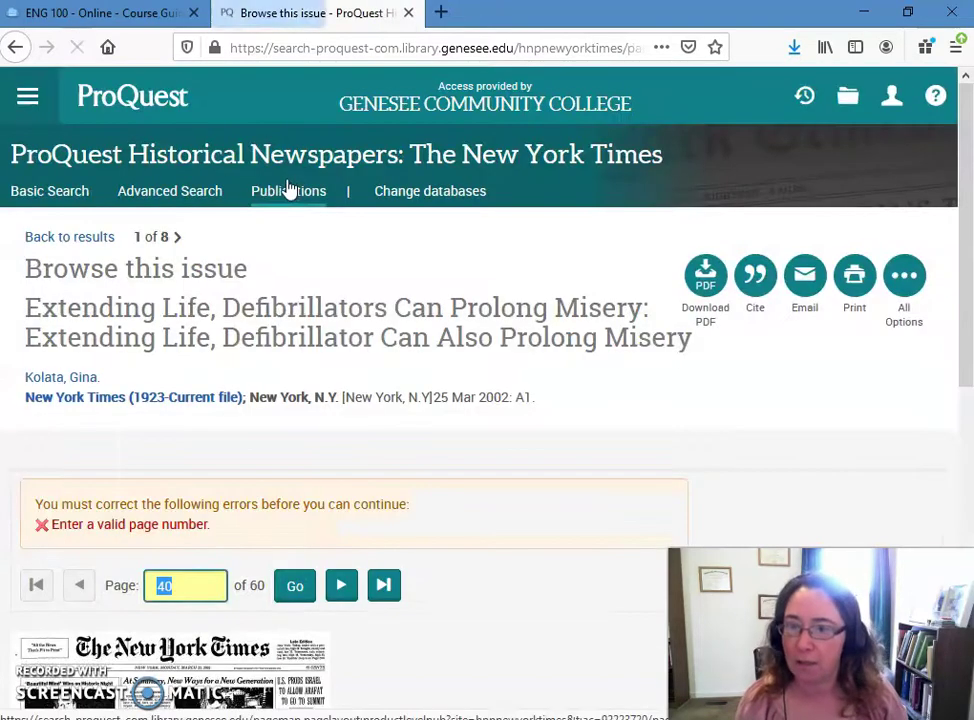
# Open the front-page article 'At Seminary, New Ways for a New Generation' on page A1
pyautogui.scroll(-3, 482, 431)
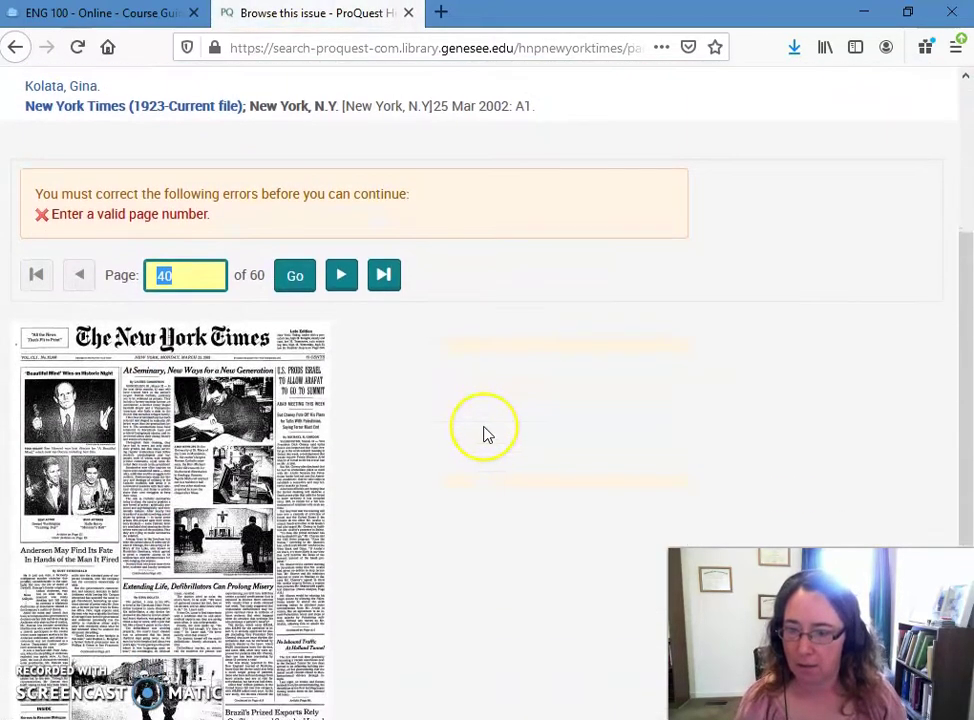
pyautogui.moveTo(240, 296); pyautogui.dragTo(180, 283)
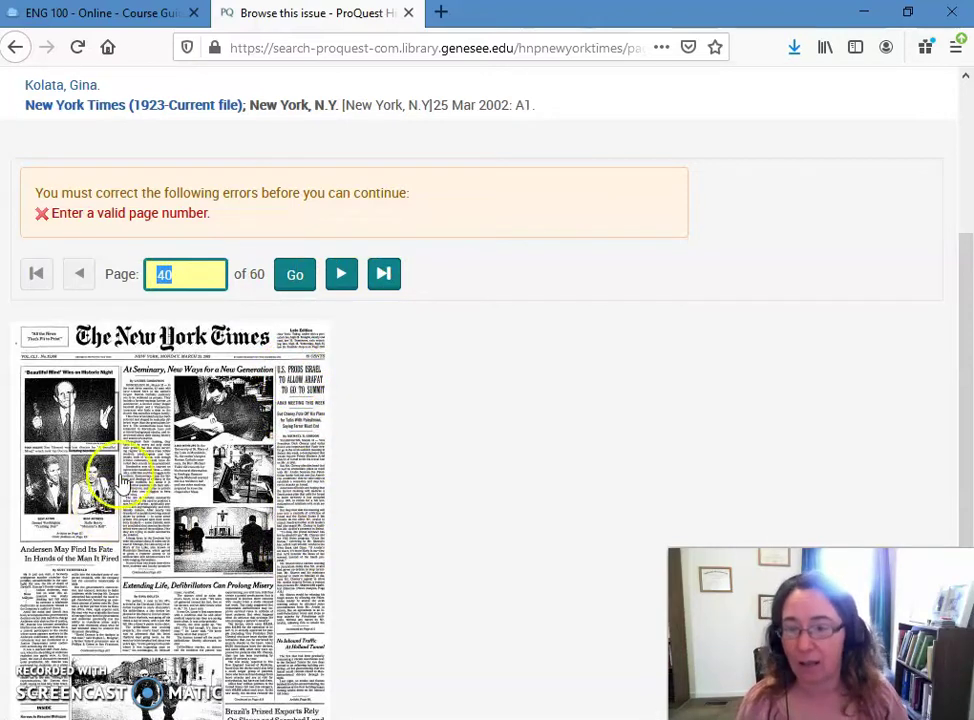
pyautogui.click(136, 377)
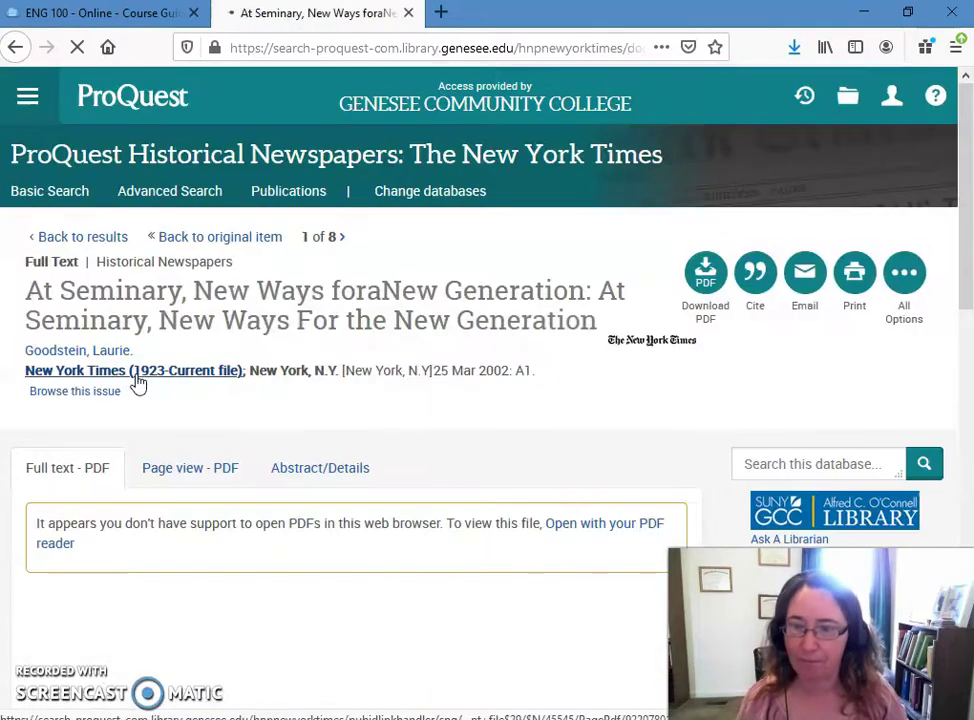
# Scroll through the seminary article's PDF, then return to the ENG 100 course guide
pyautogui.scroll(-5, 680, 413)
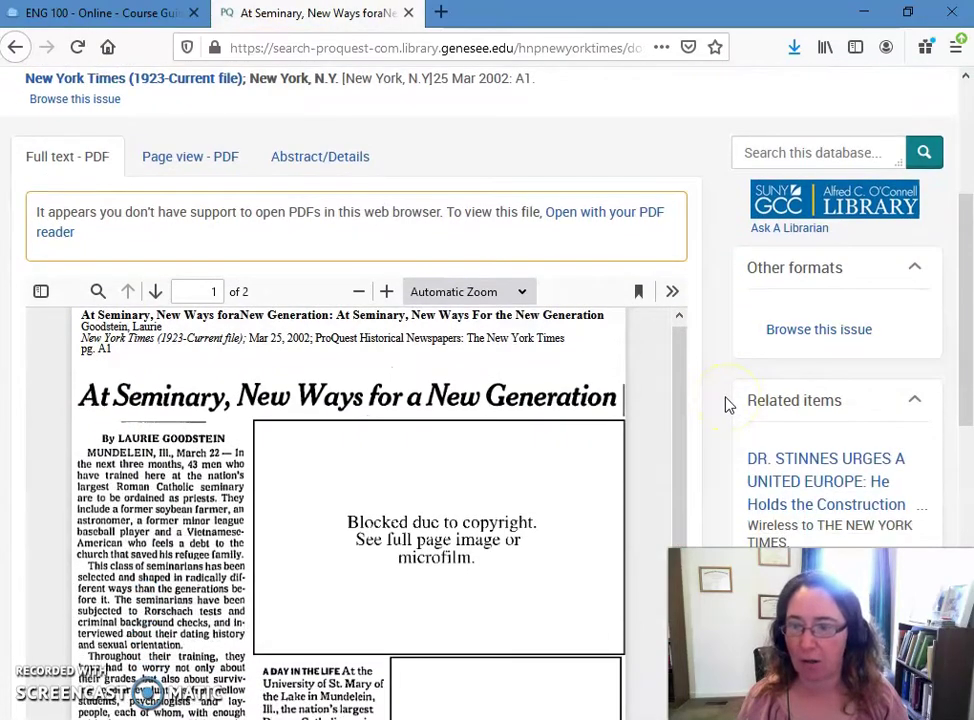
pyautogui.scroll(-10, 728, 404)
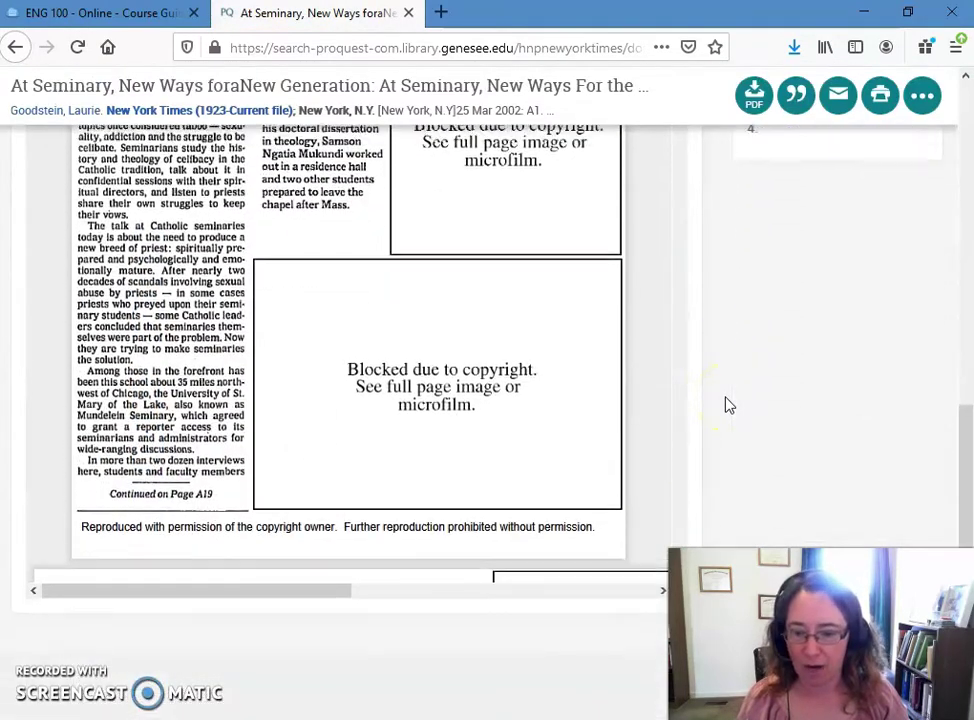
pyautogui.scroll(10, 728, 404)
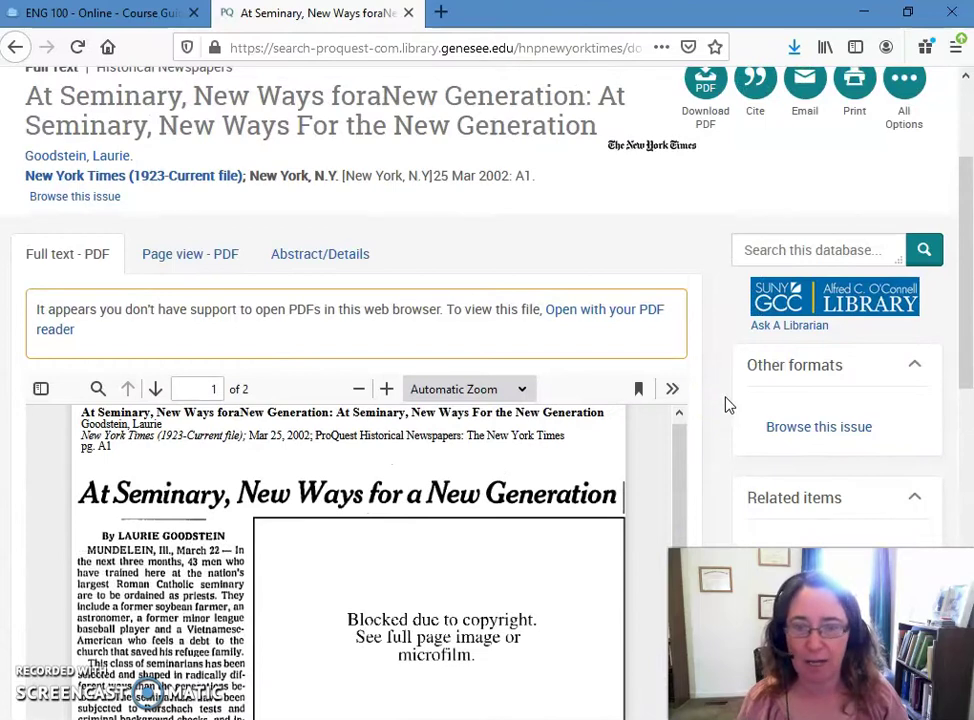
pyautogui.scroll(2, 728, 404)
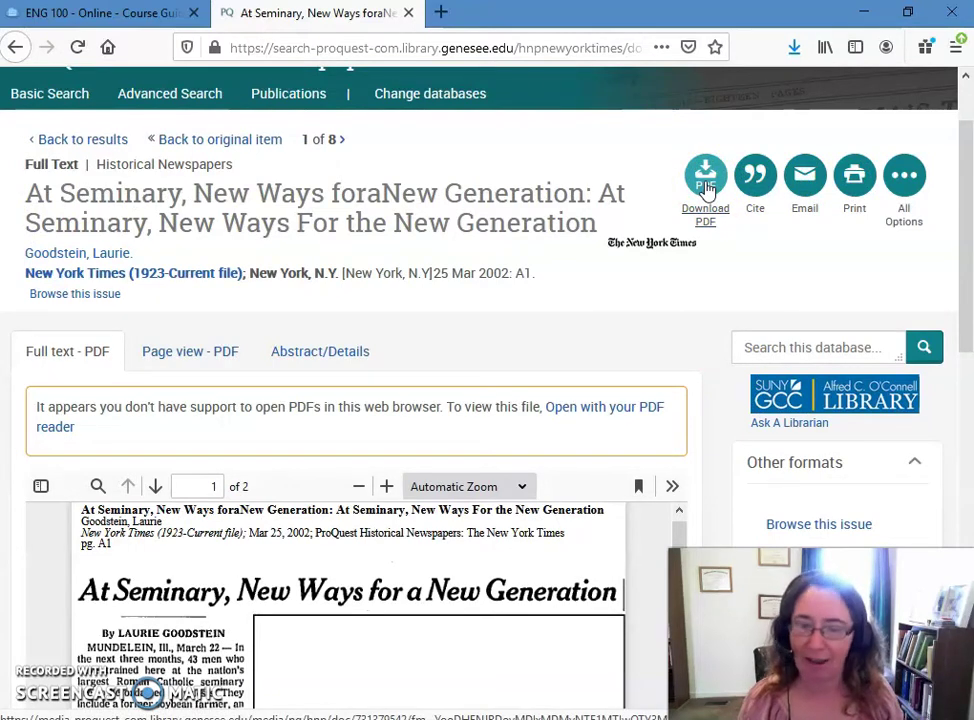
pyautogui.click(119, 8)
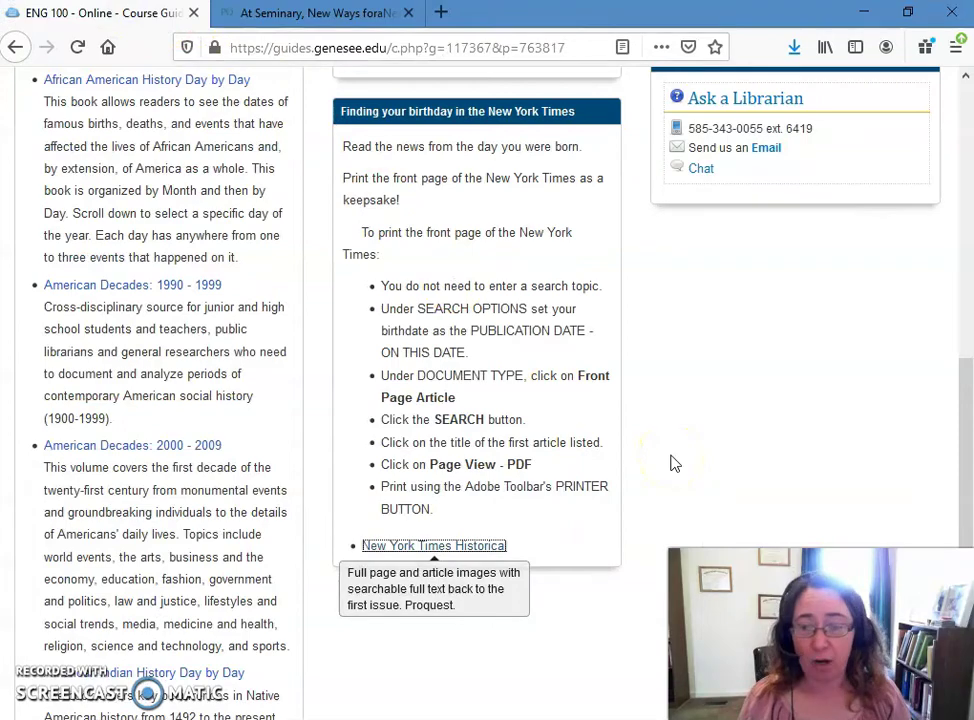
pyautogui.scroll(4, 663, 452)
pyautogui.scroll(2, 643, 438)
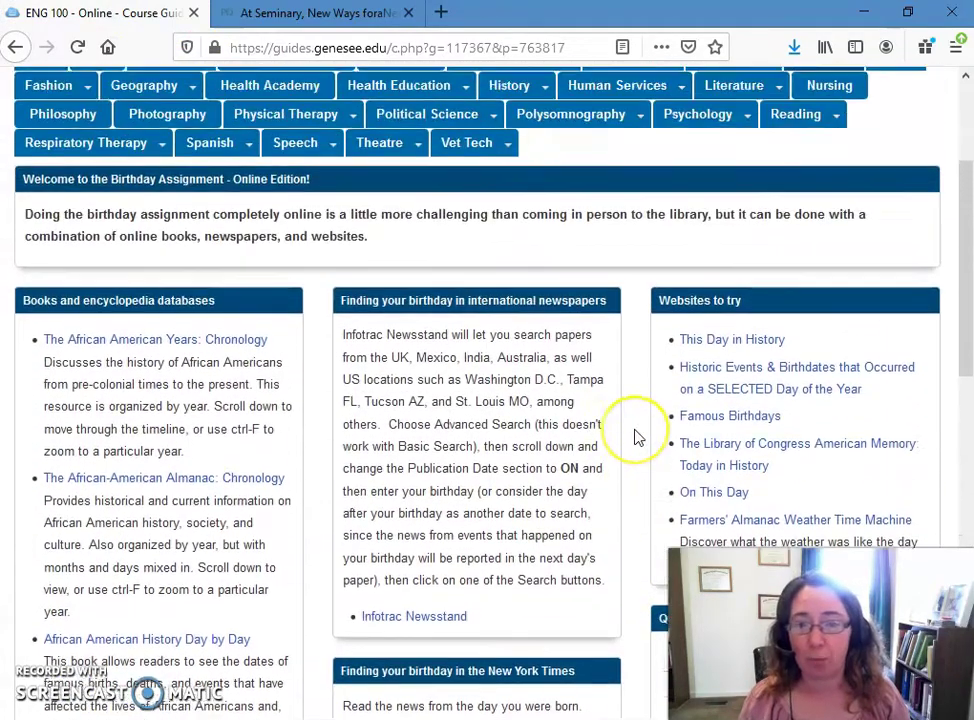
pyautogui.scroll(-1, 634, 437)
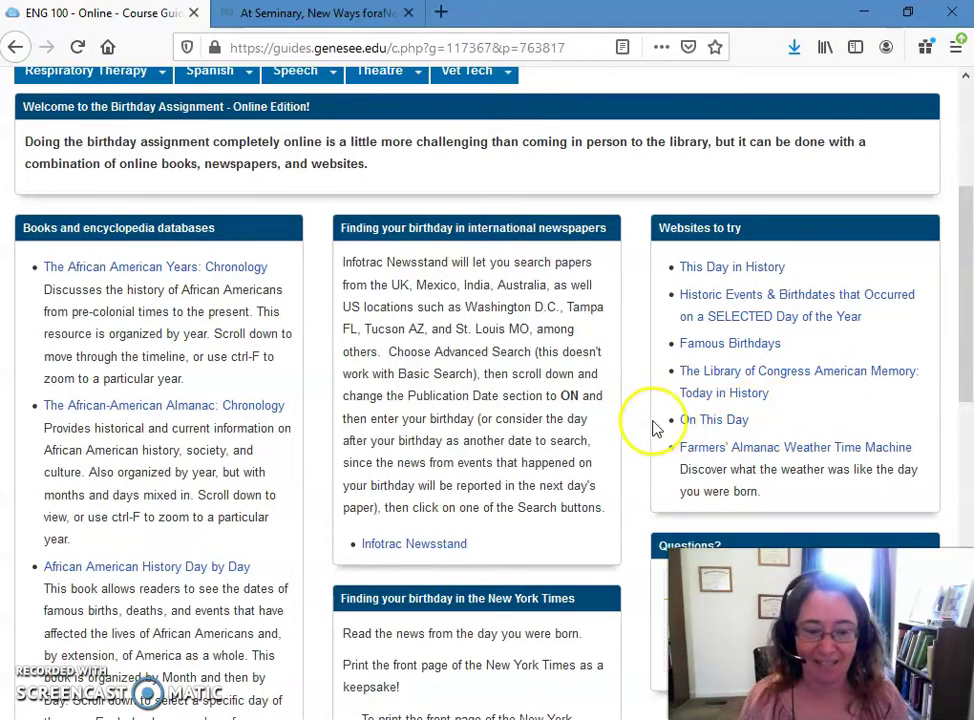
pyautogui.scroll(-2, 645, 426)
pyautogui.scroll(-2, 634, 430)
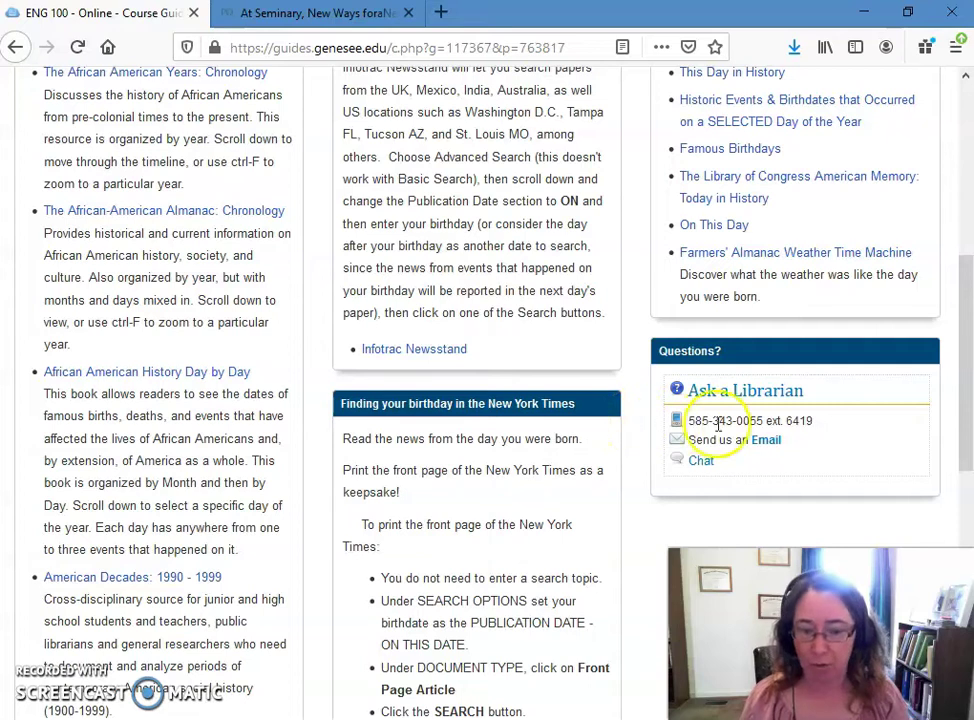